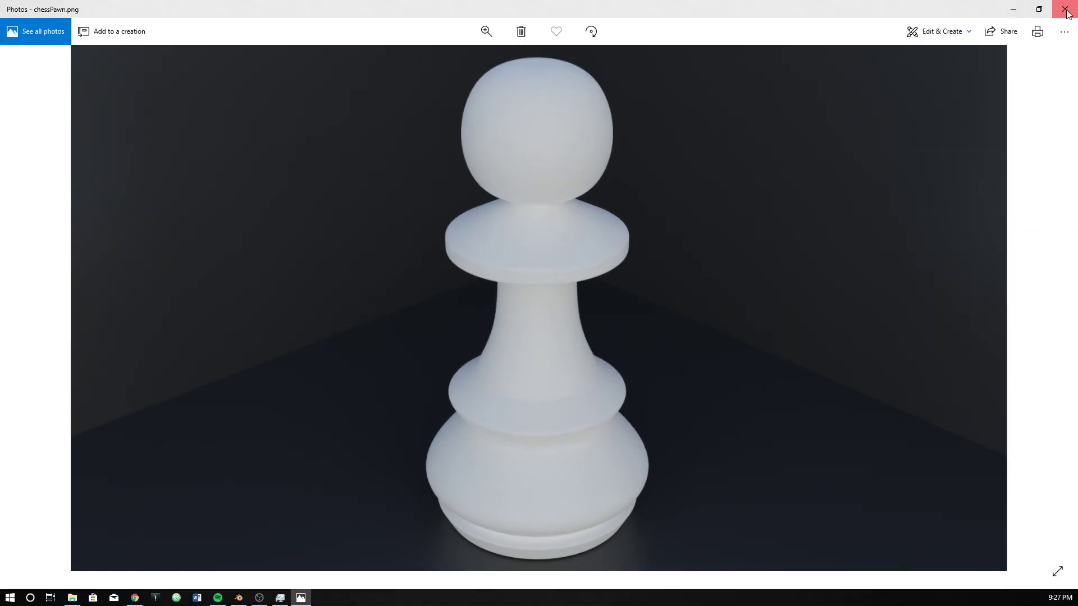
Step: Close the chessPawn.png reference image and delete the default cube in Blender
left_click(1064, 9)
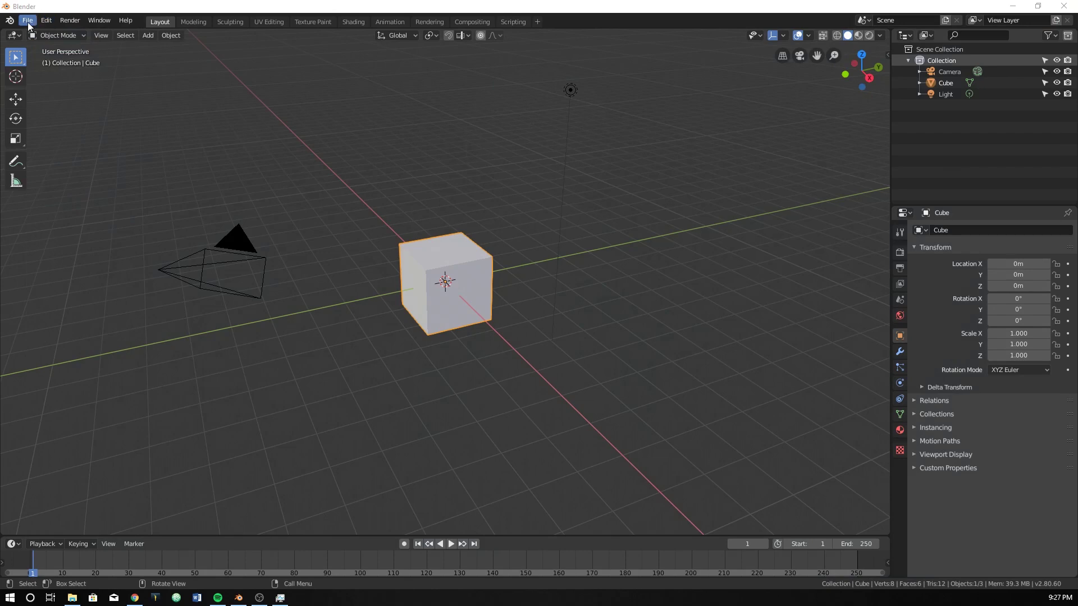
left_click(27, 21)
key("x")
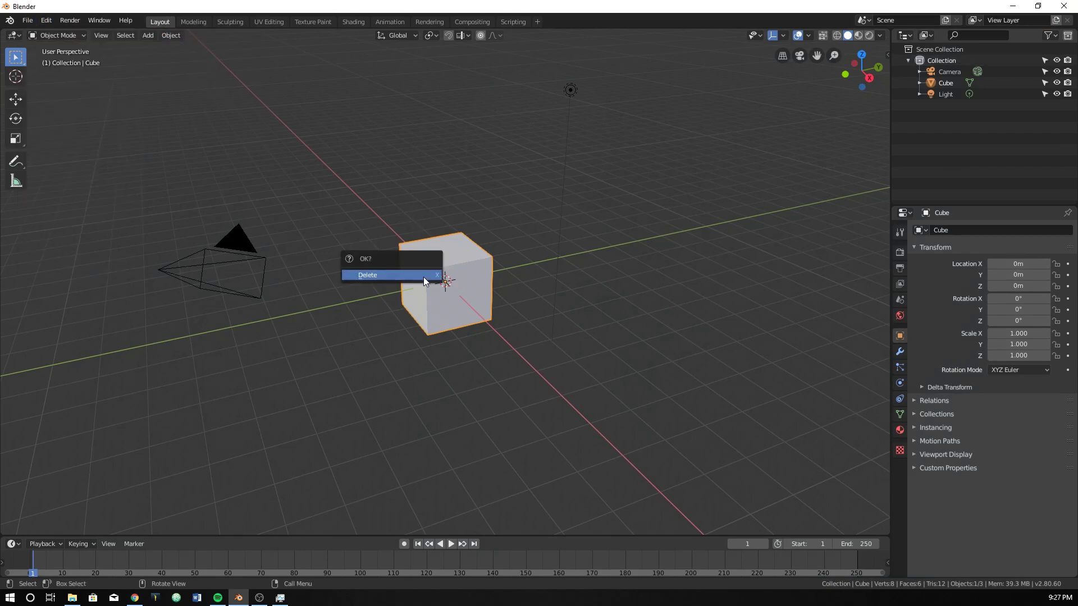
left_click(423, 277)
Step: Add a mesh plane at the origin from the front orthographic view and keep it selected
key("KP_1")
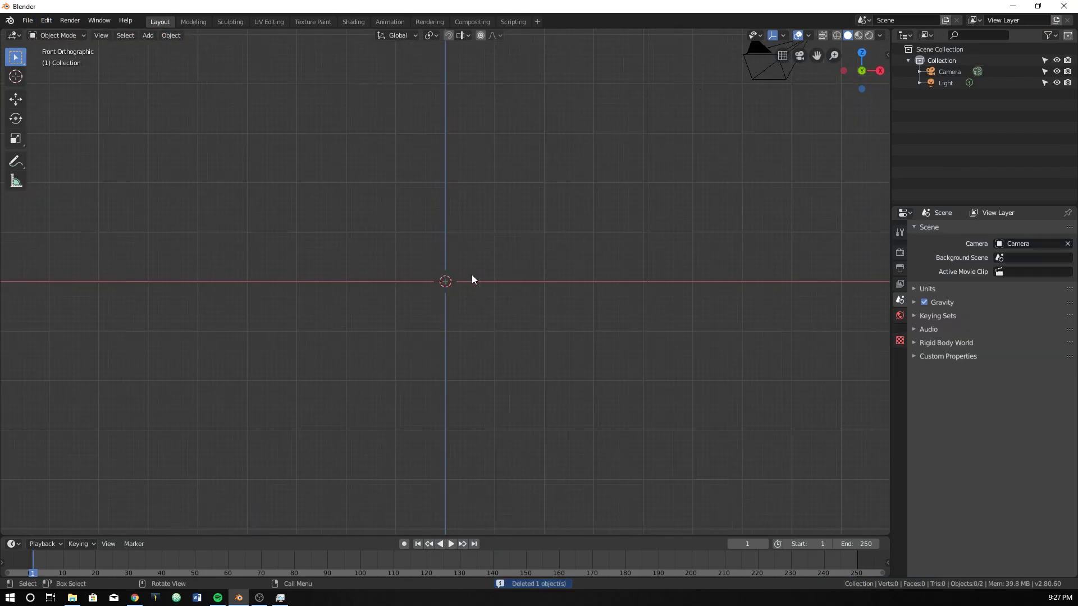
key("shift+a")
mouse_move(441, 277)
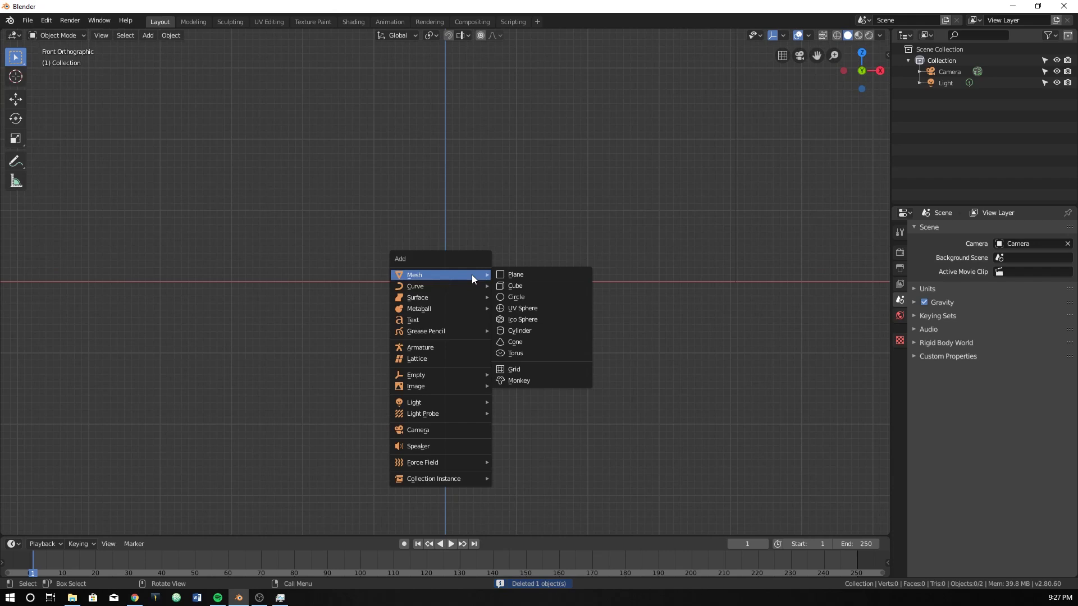
left_click(511, 275)
left_click(70, 526)
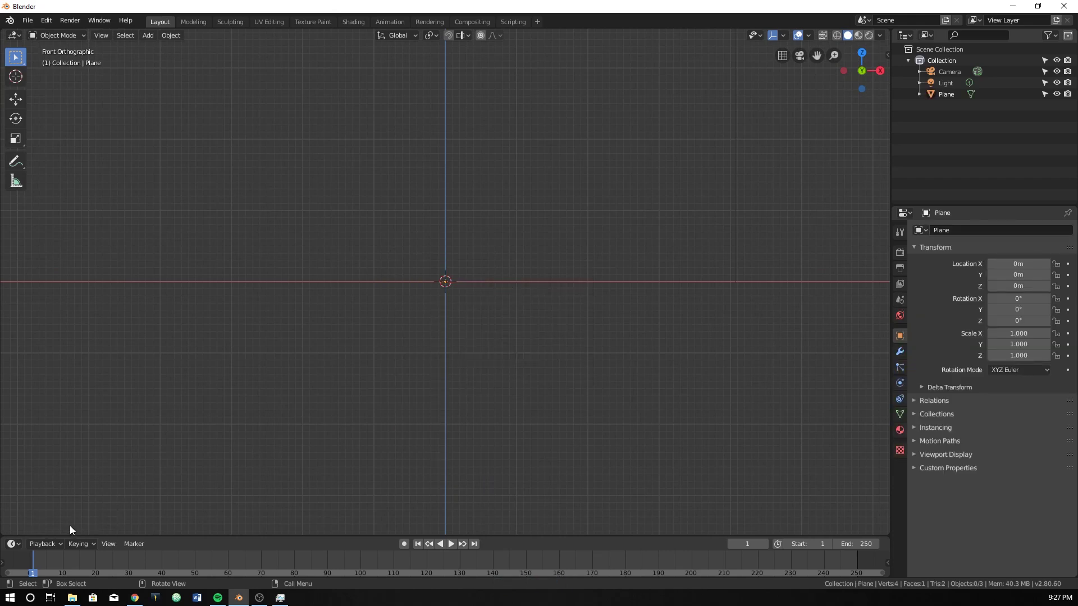
left_click_drag(398, 251, 520, 341)
Step: Rotate the plane 90° about the X axis so it faces the front orthographic view
key("KP_3")
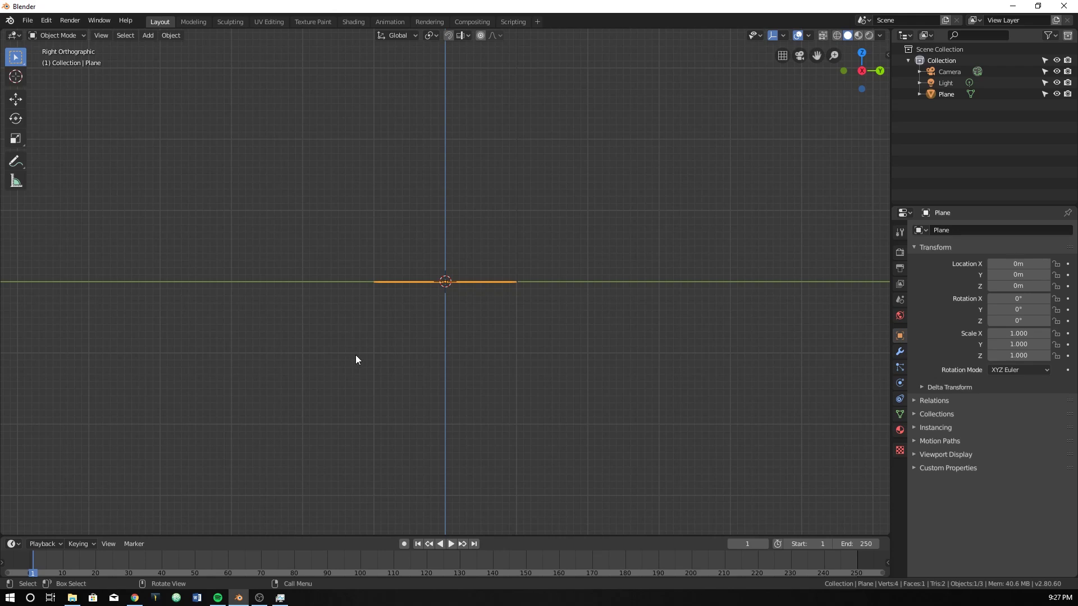
key("r")
key("x")
key("9")
key("0")
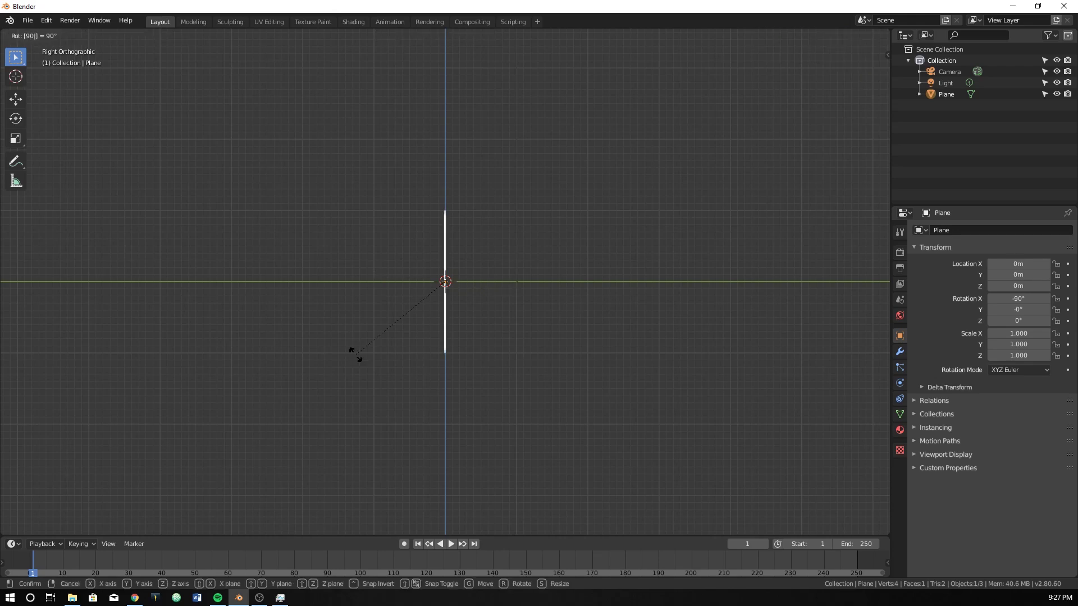
key("Return")
key("KP_1")
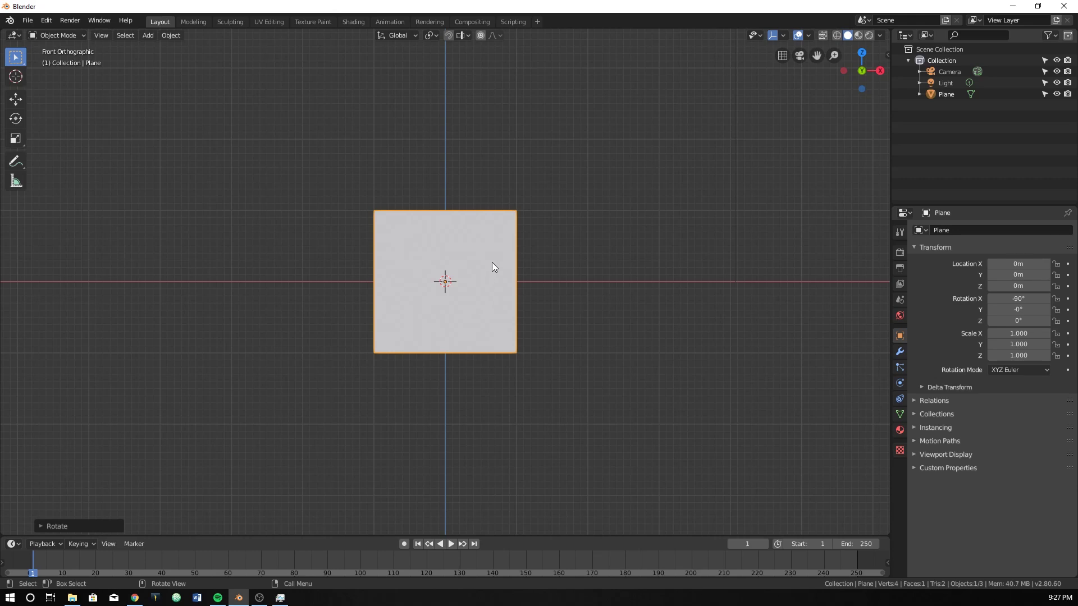
Step: Move the plane's geometry 1 m along the X axis in Edit Mode
key("Tab")
type("gx")
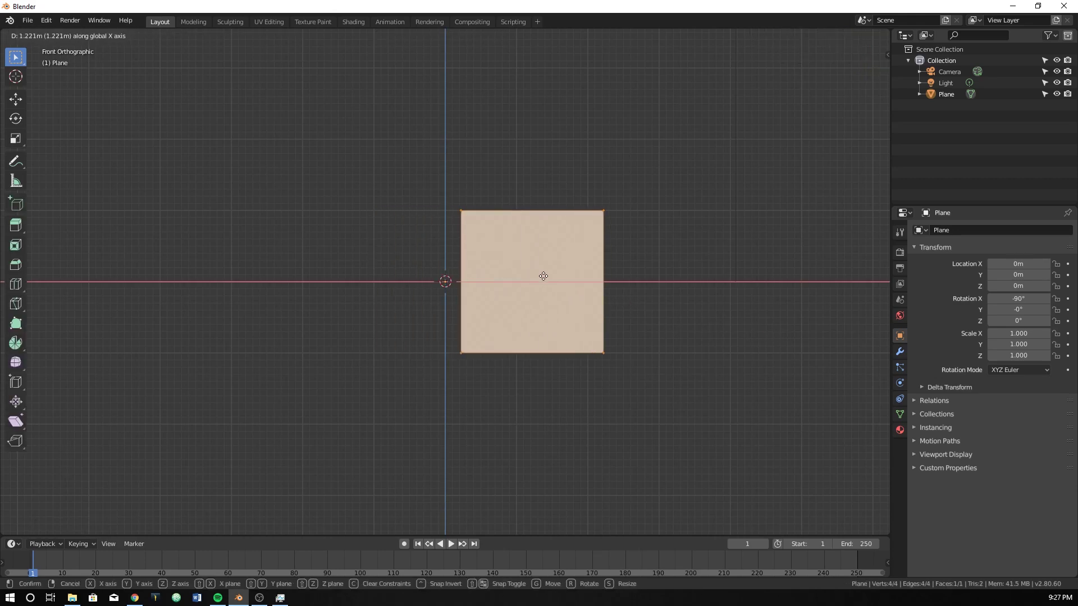
type("1")
key("Return")
Step: Delete the two plane vertices on the vertical centre axis, keeping only the outer edge, and select that edge
left_click_drag(399, 178, 533, 487)
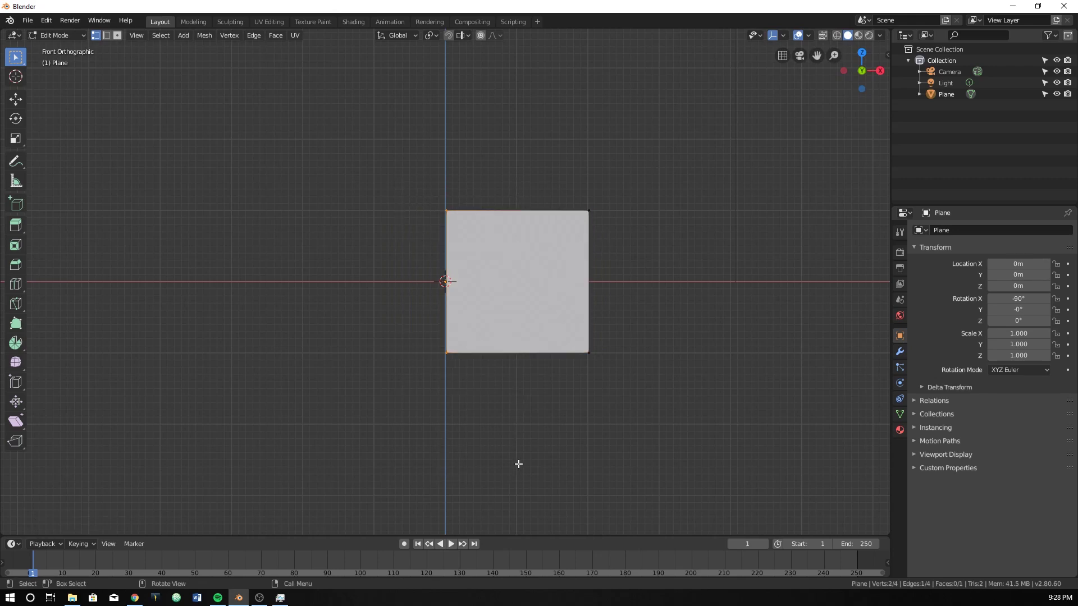
key("x")
left_click(491, 446)
left_click_drag(577, 137, 692, 469)
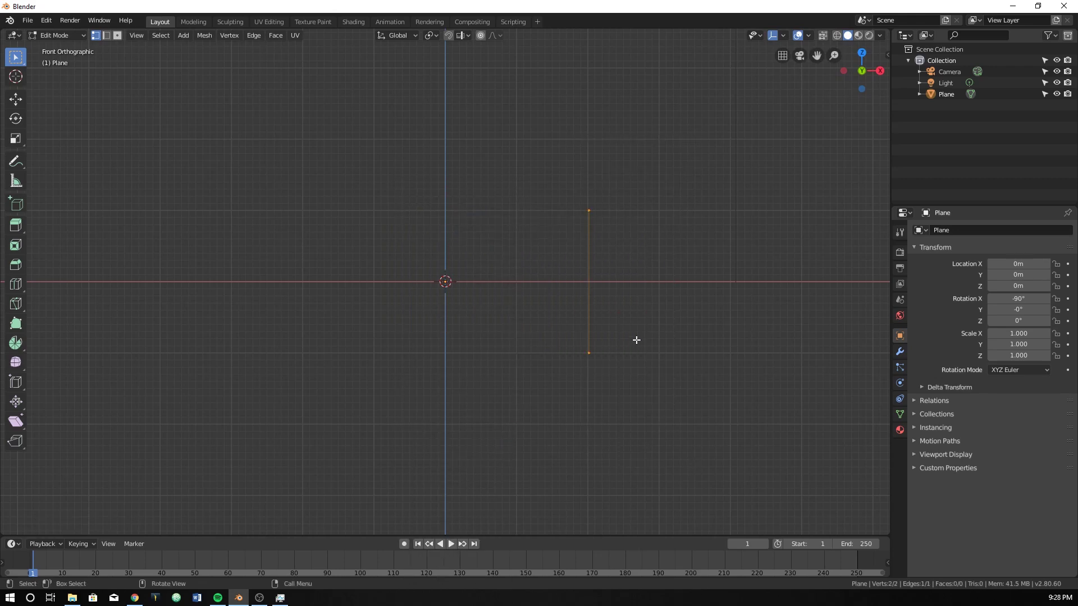
middle_click_drag(634, 339, 516, 411)
key("KP_1")
Step: Add a Subdivision Surface modifier followed by a Screw modifier to the edge
left_click(901, 352)
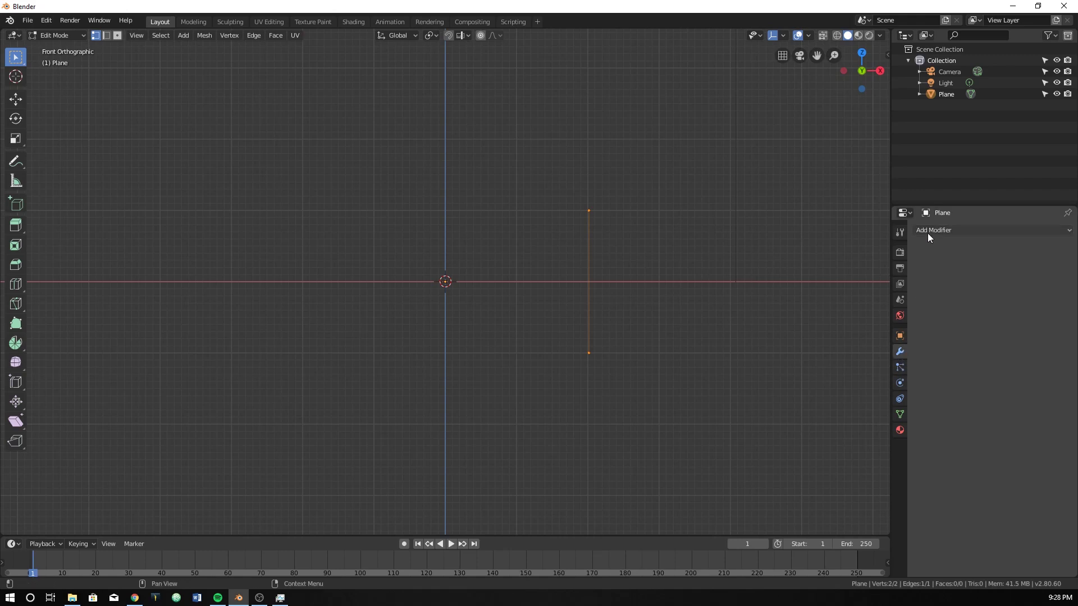
left_click(938, 228)
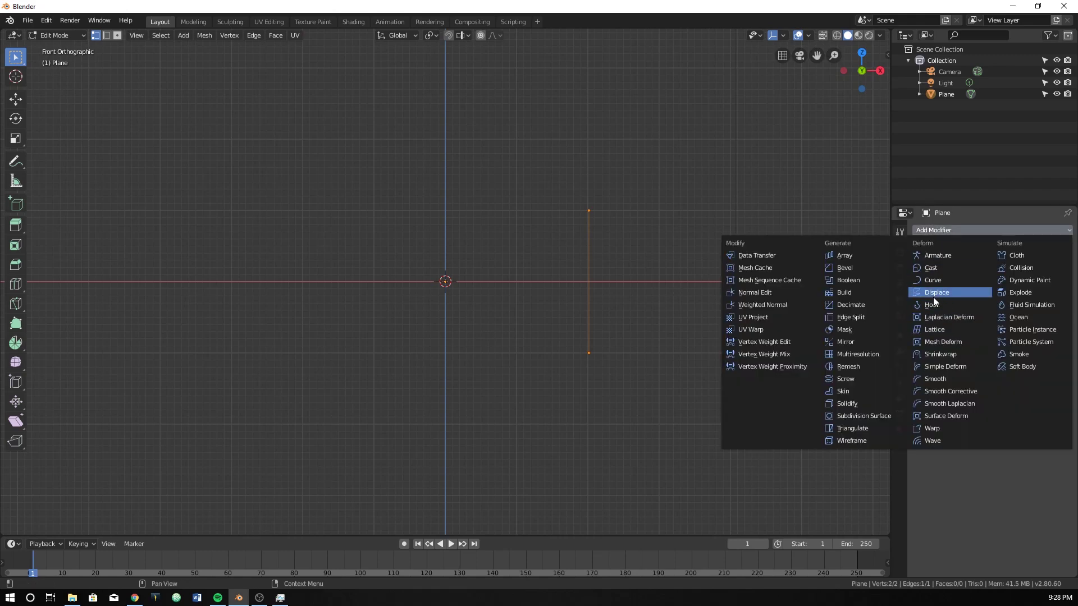
left_click(862, 418)
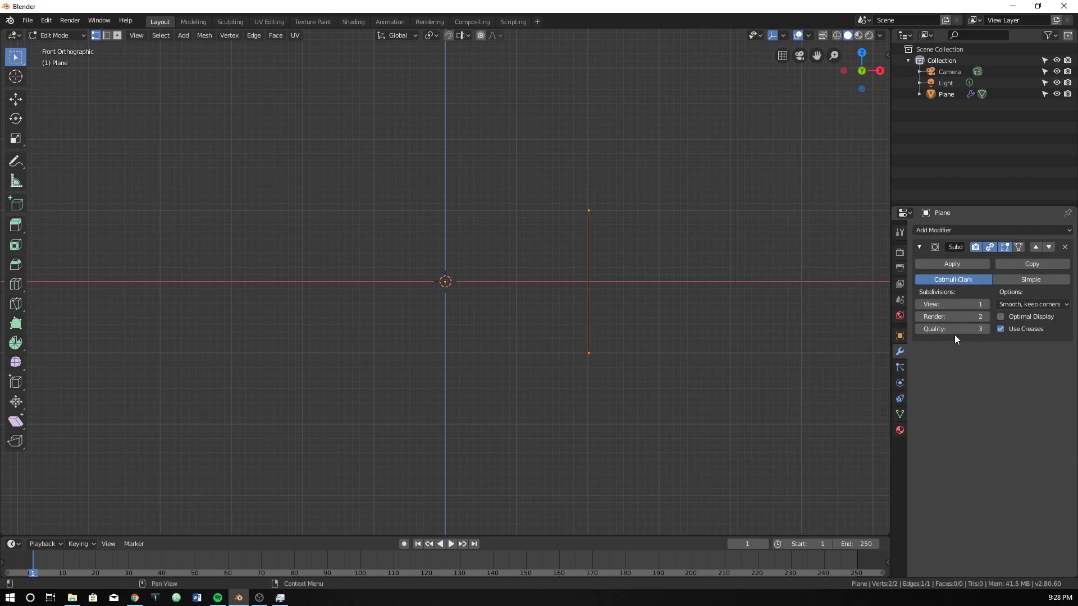
left_click(988, 230)
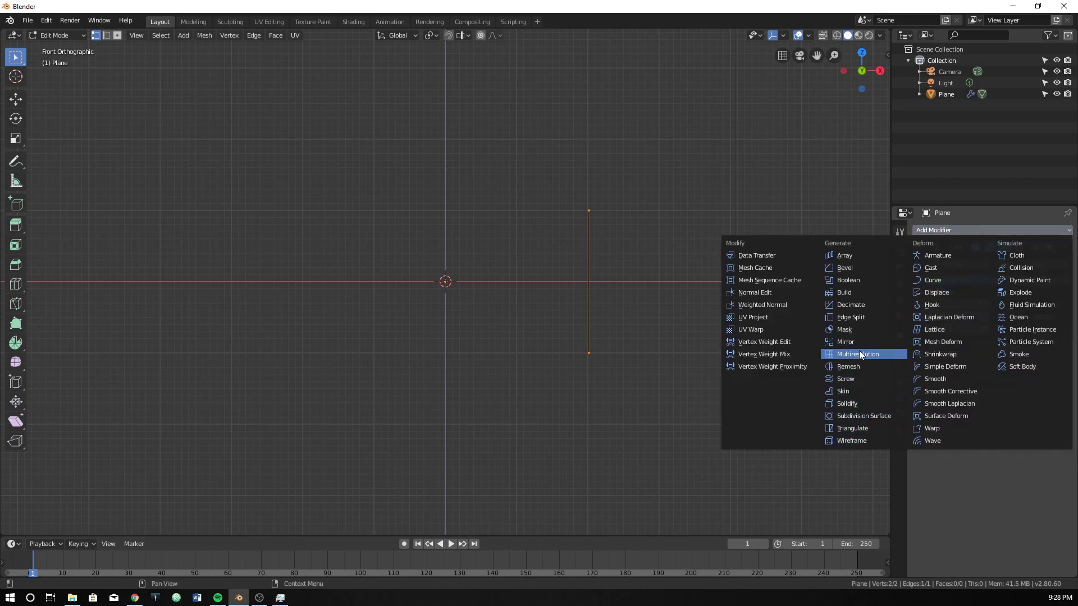
left_click(858, 379)
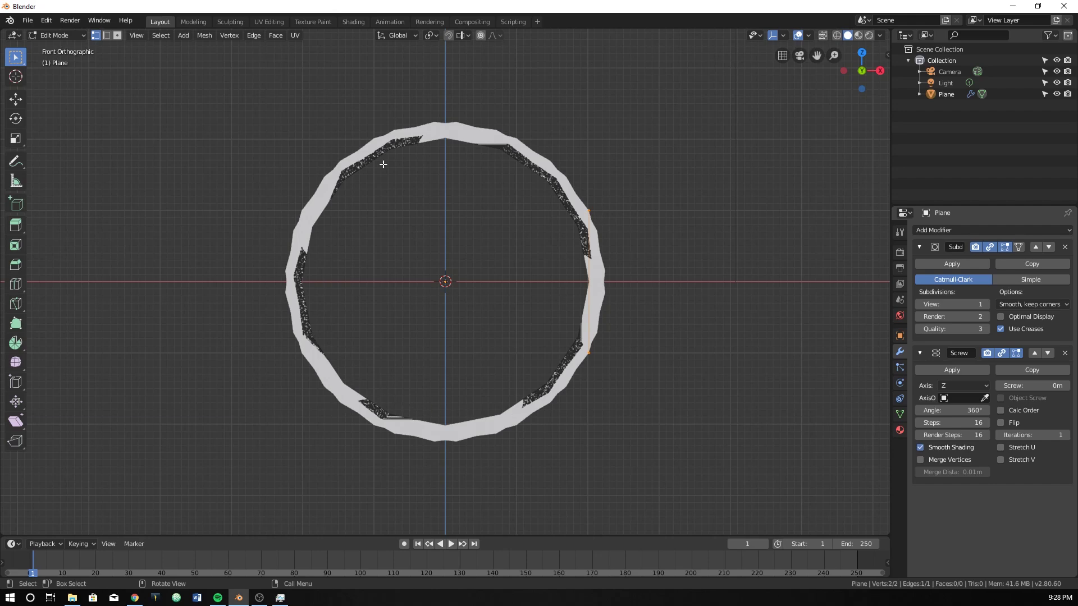
Step: Try X and Z as the Screw modifier's axis, inspecting the revolved shape from several angles
middle_click_drag(603, 270, 481, 291)
middle_click_drag(504, 253, 488, 218)
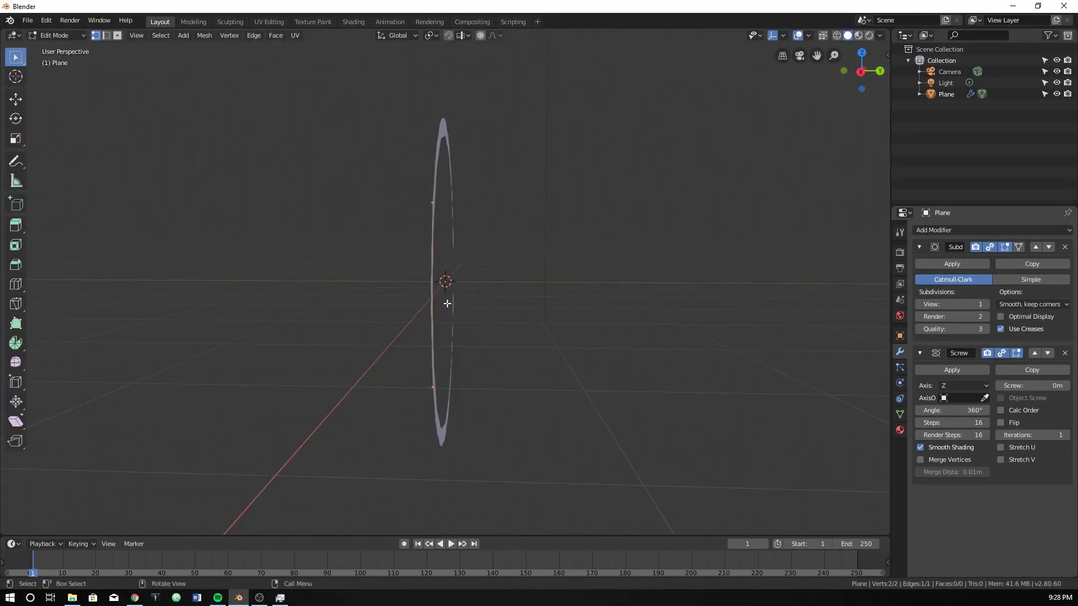
middle_click_drag(448, 304, 517, 377)
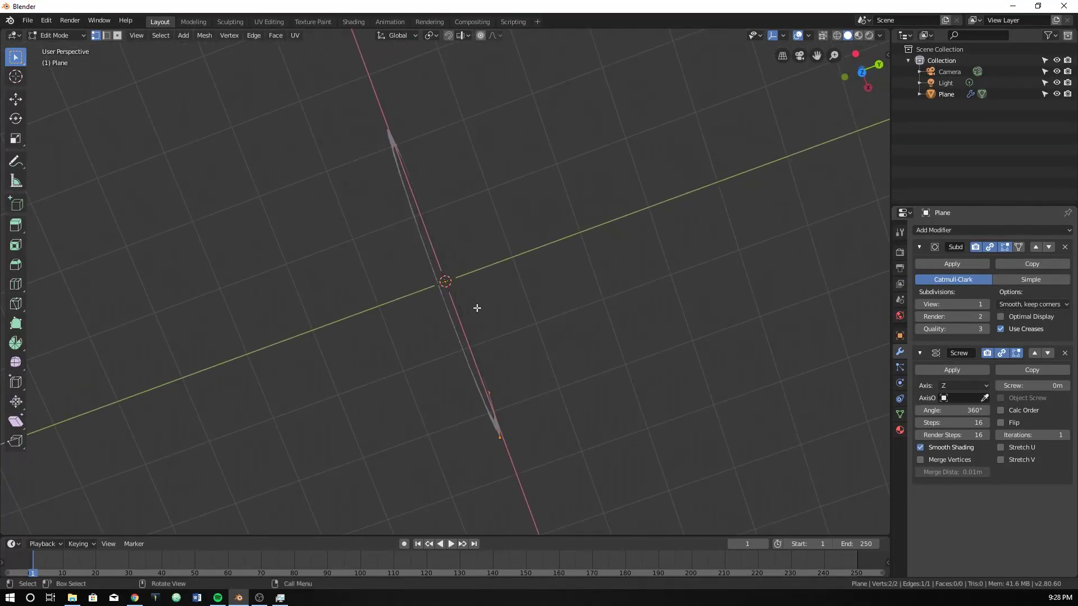
middle_click_drag(477, 308, 552, 250)
key("KP_1")
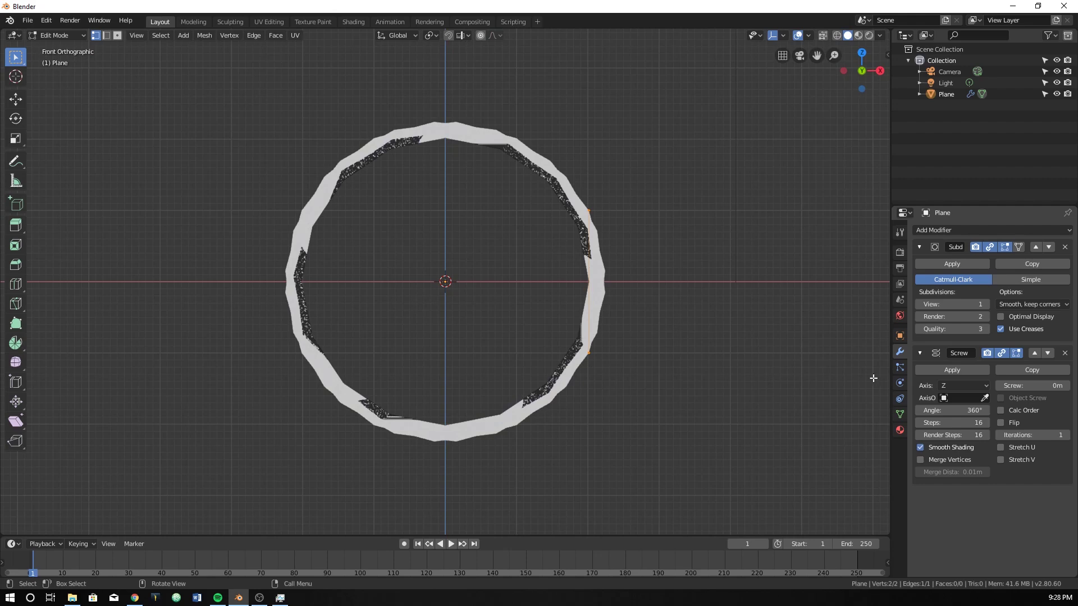
left_click(968, 386)
left_click(966, 401)
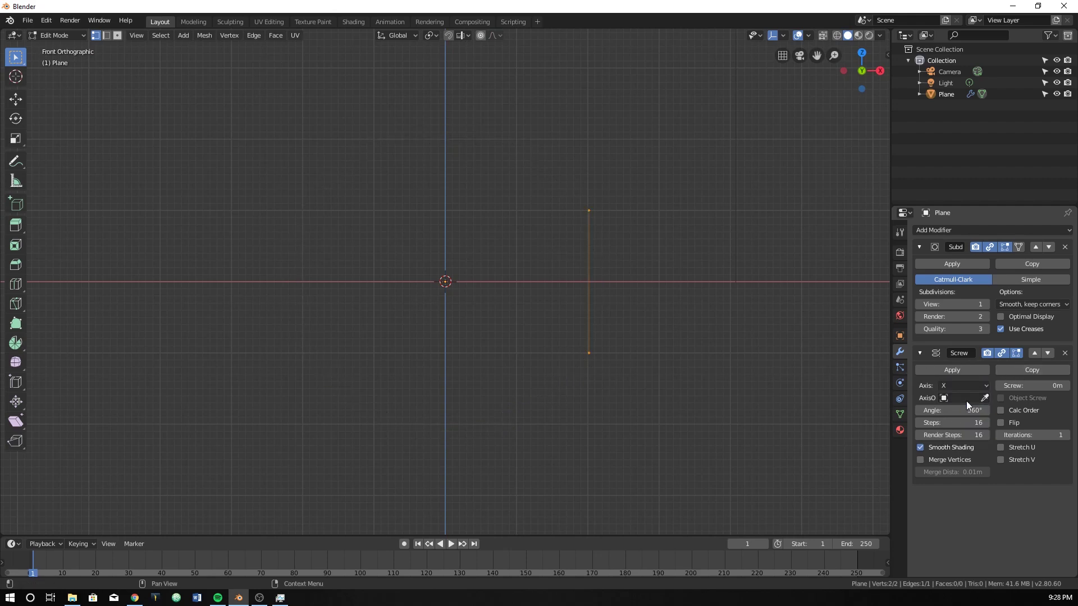
middle_click_drag(529, 279, 652, 315)
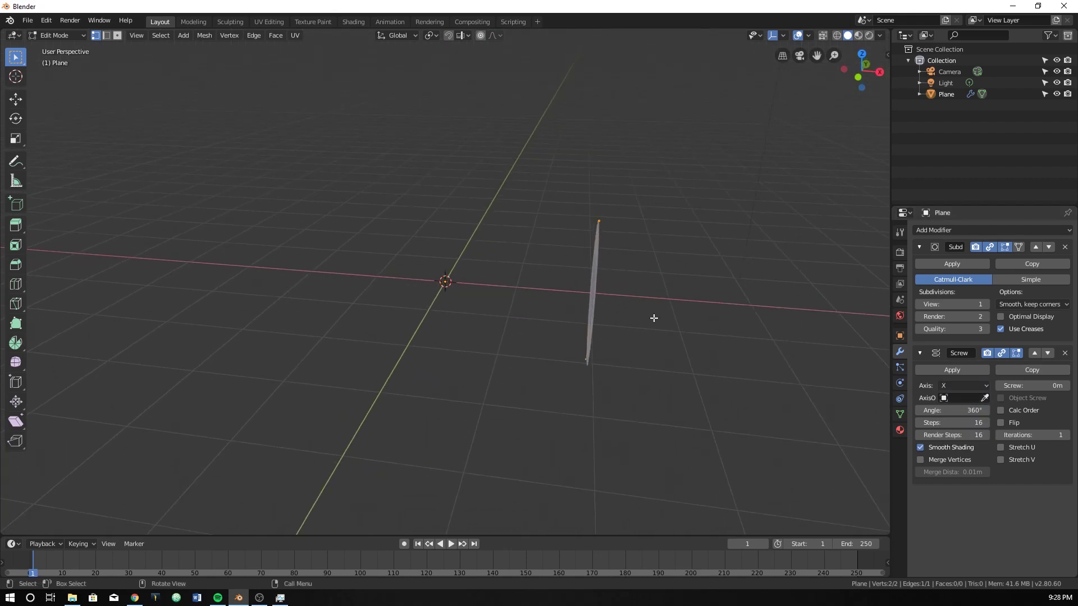
left_click(979, 386)
left_click(965, 422)
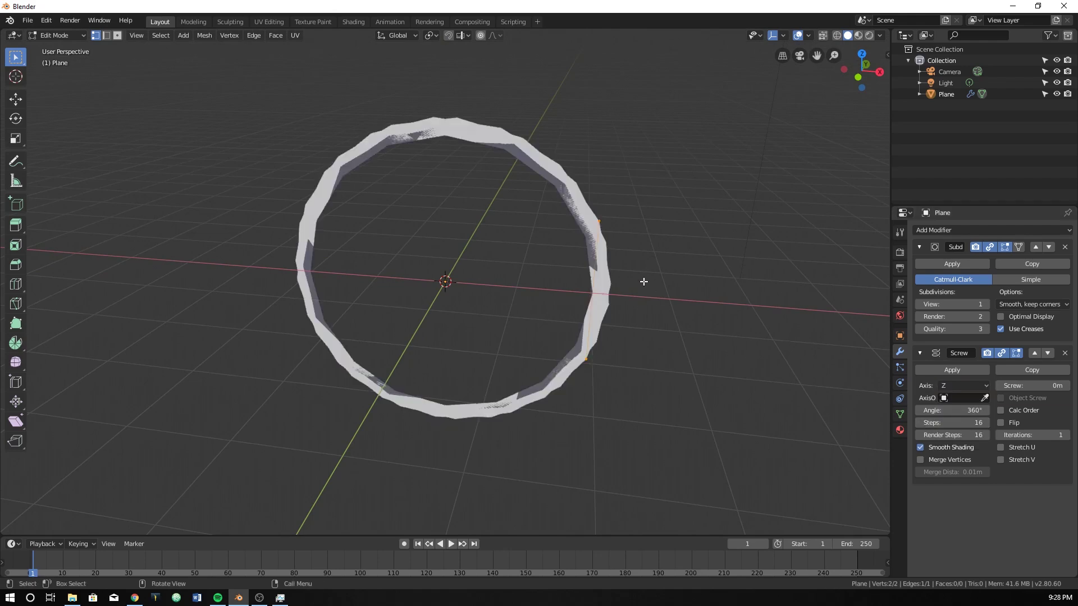
left_click(971, 385)
left_click(956, 397)
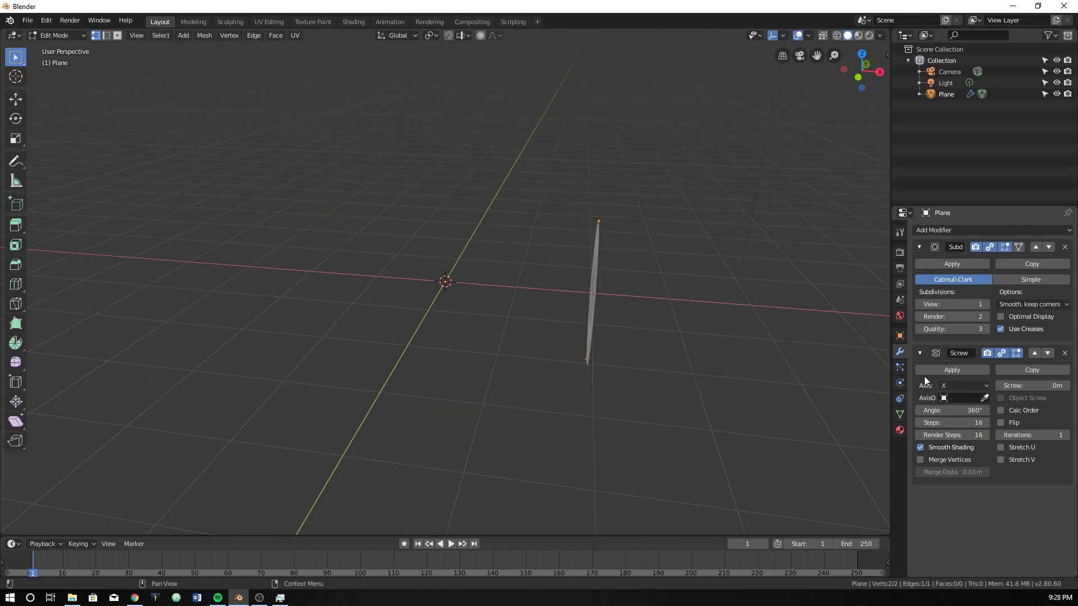
Step: Set the Screw modifier's axis to Y and check the resulting cylinder before returning to the front view
left_click(949, 386)
left_click(946, 413)
middle_click_drag(605, 353, 581, 361)
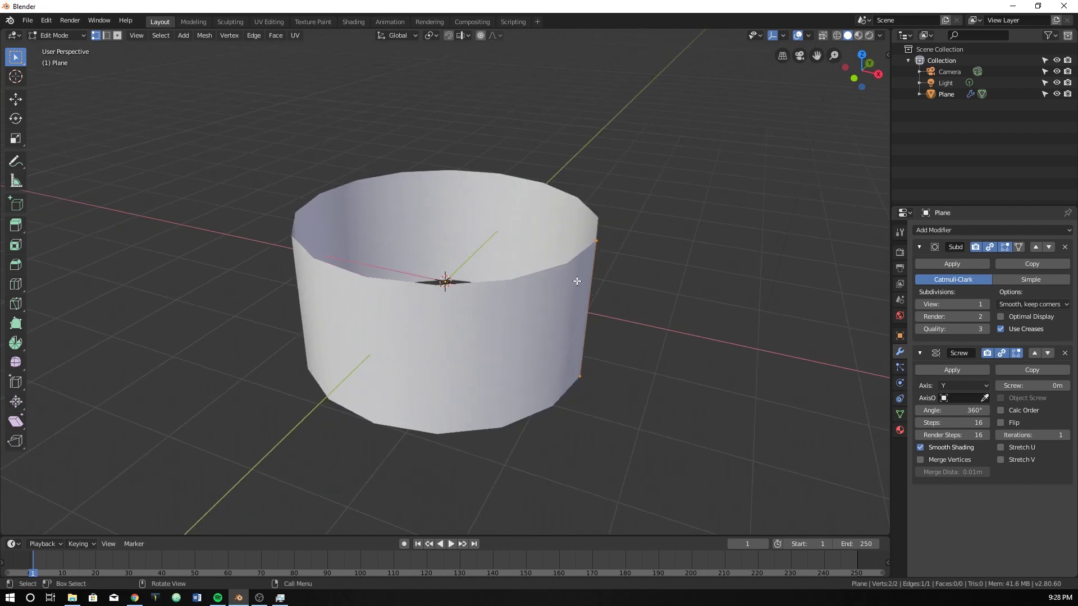
middle_click_drag(577, 281, 626, 305, "alt")
key("KP_1")
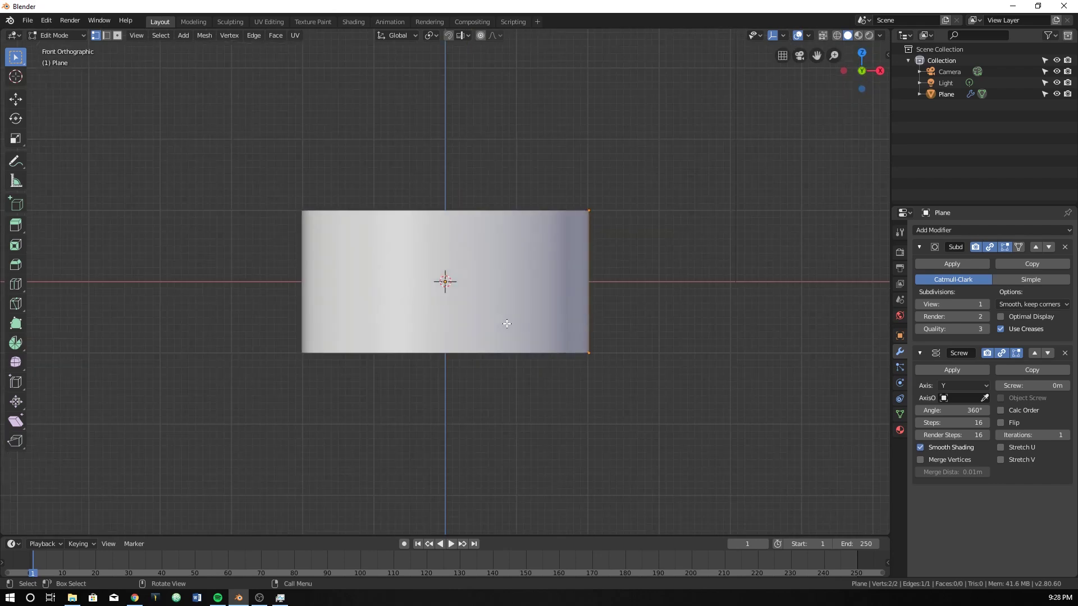
Step: Move the profile's upper vertex down close to the lower one and slightly outward to form a flared base
left_click(585, 349)
left_click(588, 211)
key("g")
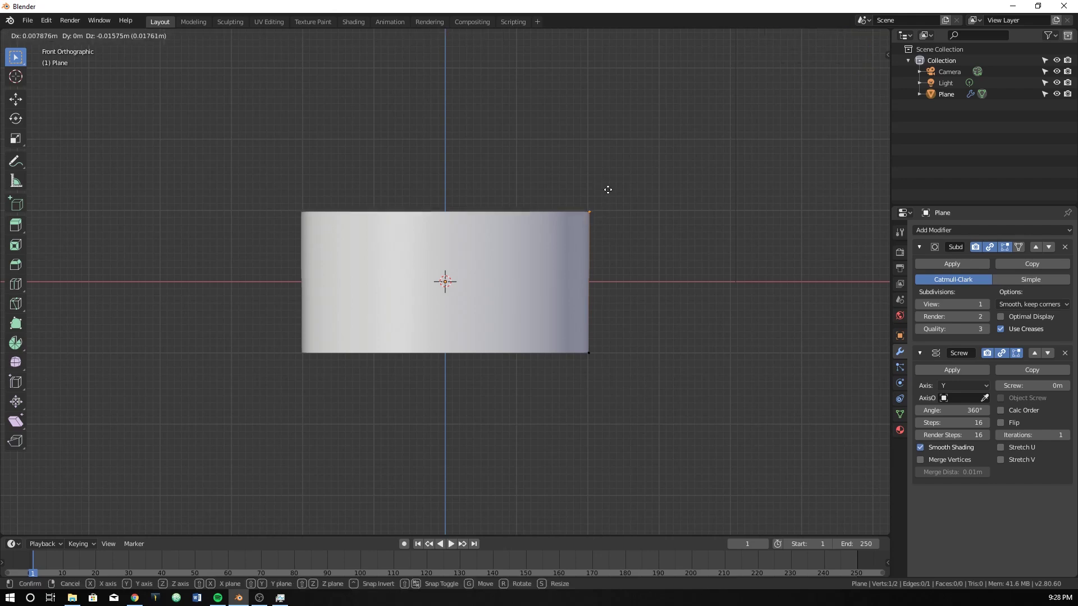
left_click(625, 304)
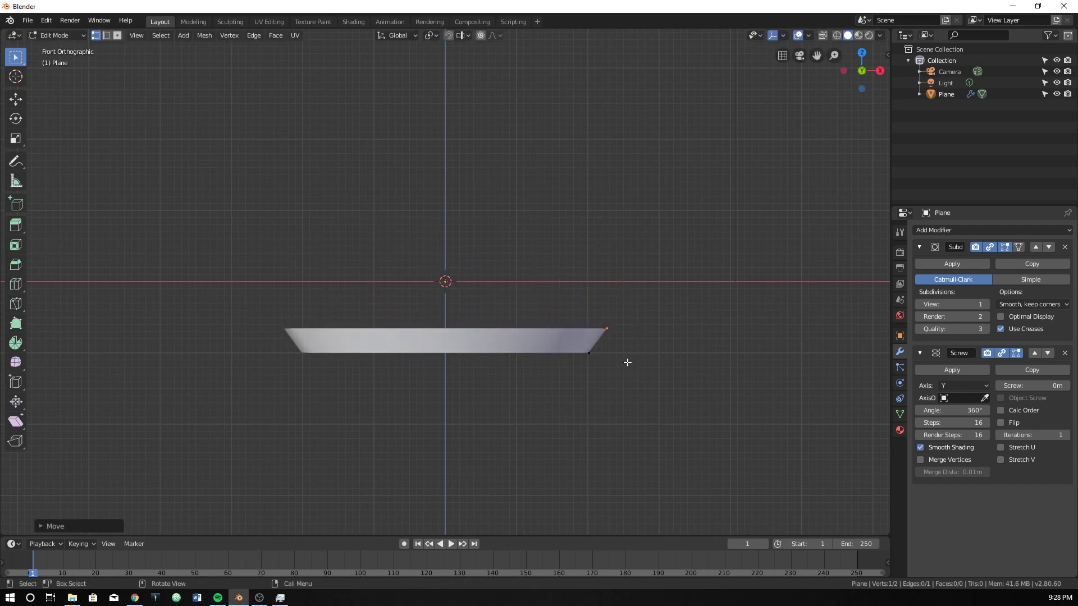
Step: Extrude the profile's top vertex up and inward, and extrude again about 0.45 m outward and 0.23 m up
key("e")
left_click(615, 326)
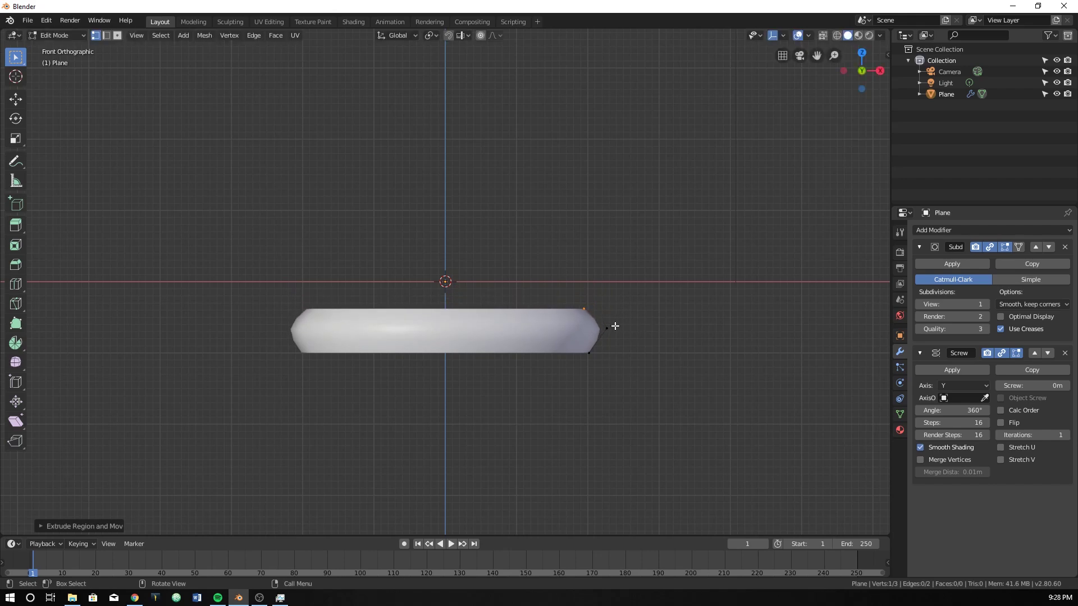
key("e")
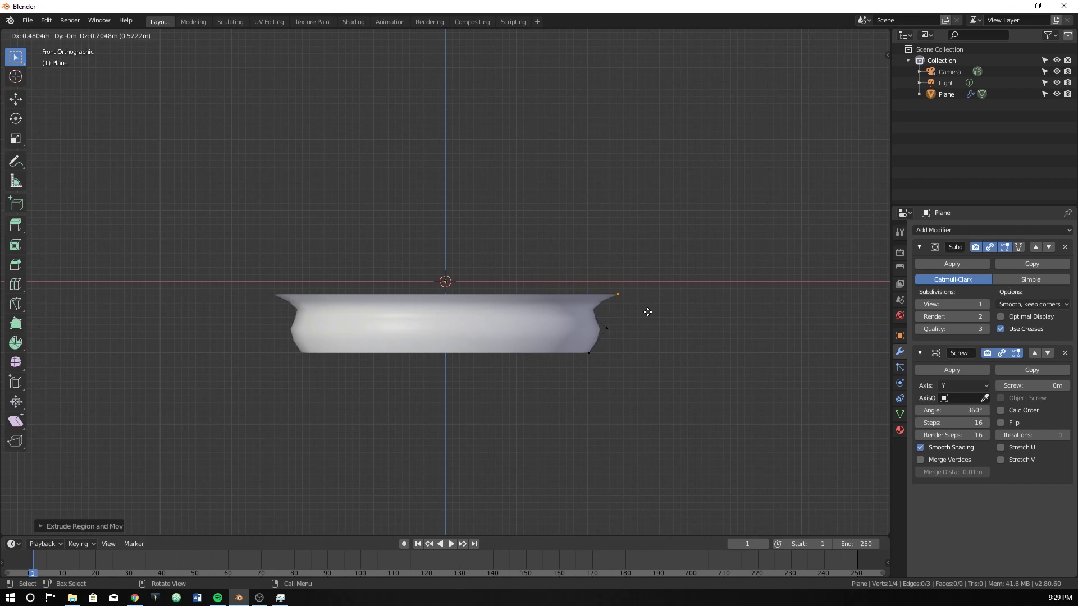
key("g")
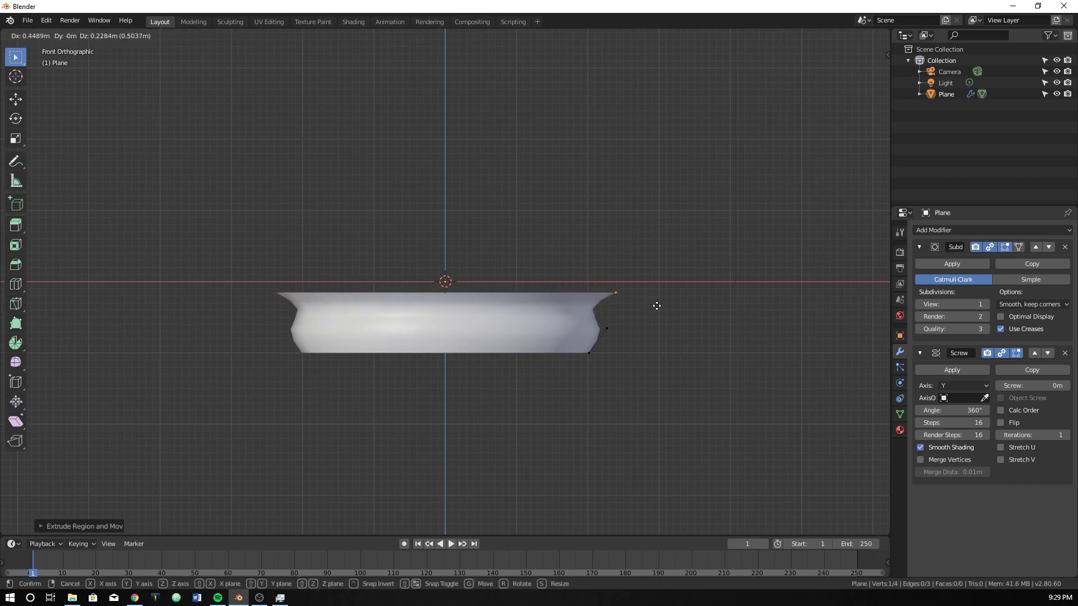
left_click(657, 305)
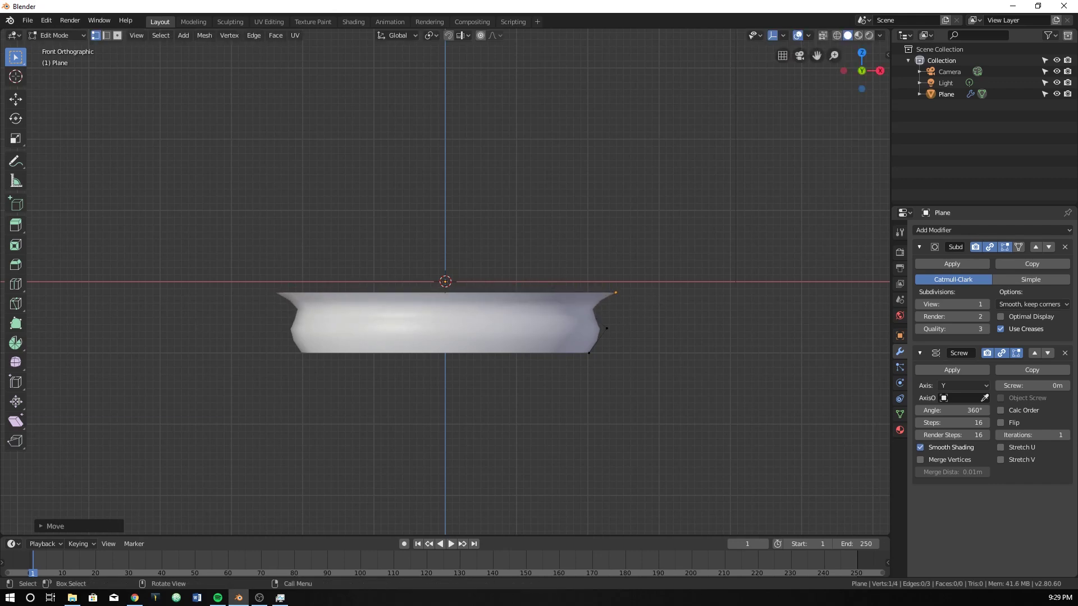
Step: Switch to the chessPawn.png image in Photos, shrink its window and move it clear of the Blender workspace
key("alt+Tab")
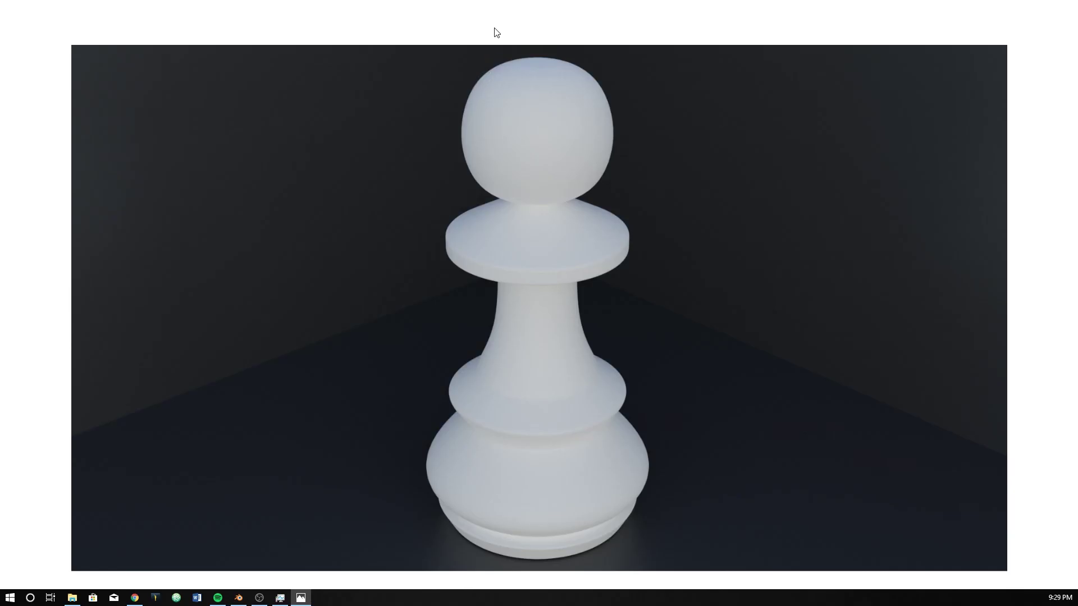
left_click_drag(490, 7, 0, 185)
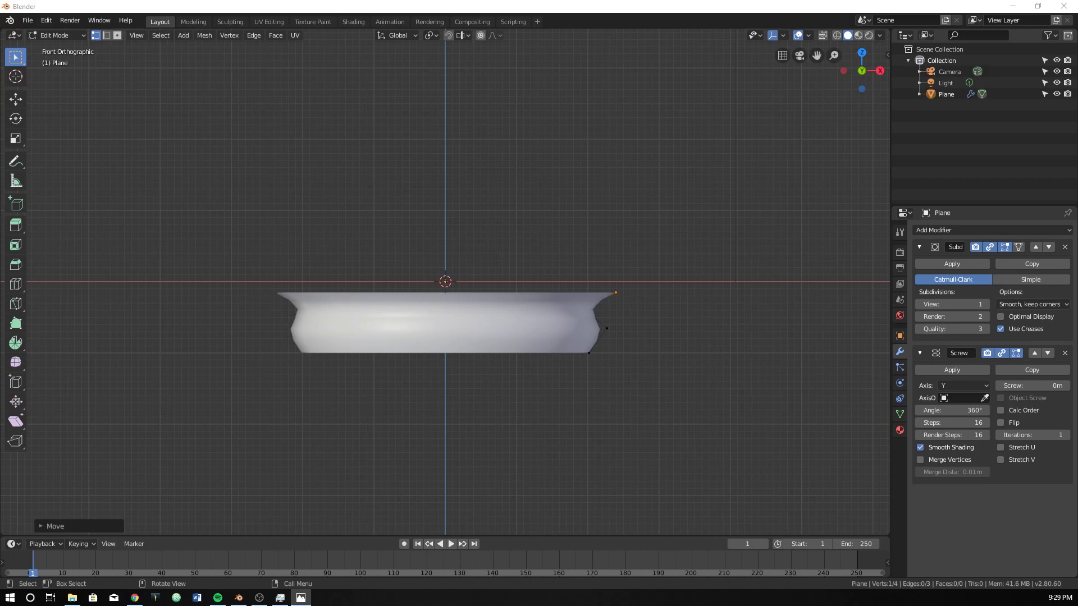
left_click_drag(0, 124, 355, 109)
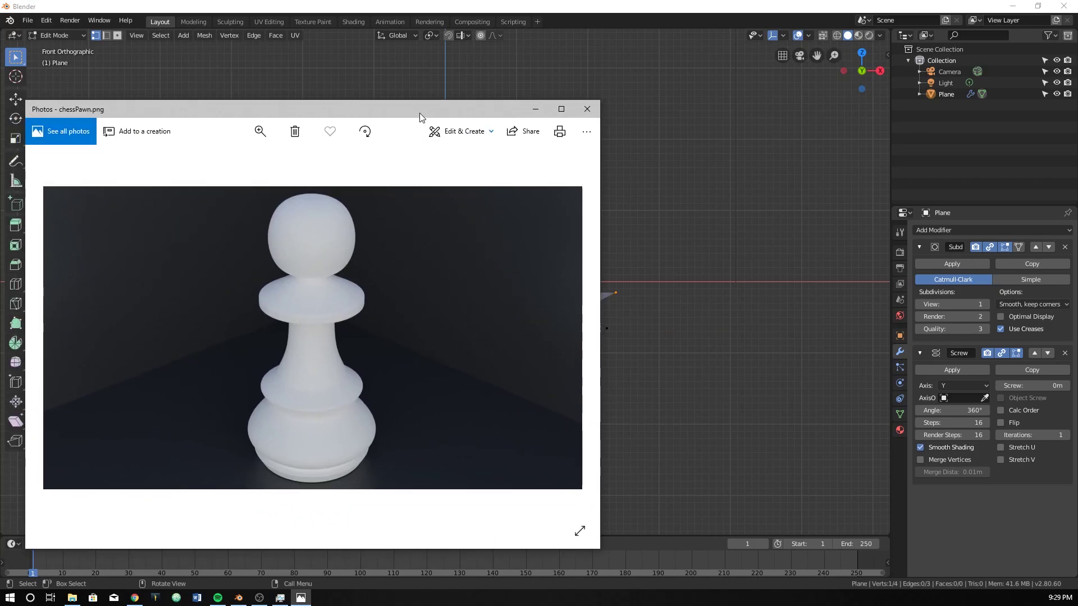
left_click_drag(419, 113, 0, 121)
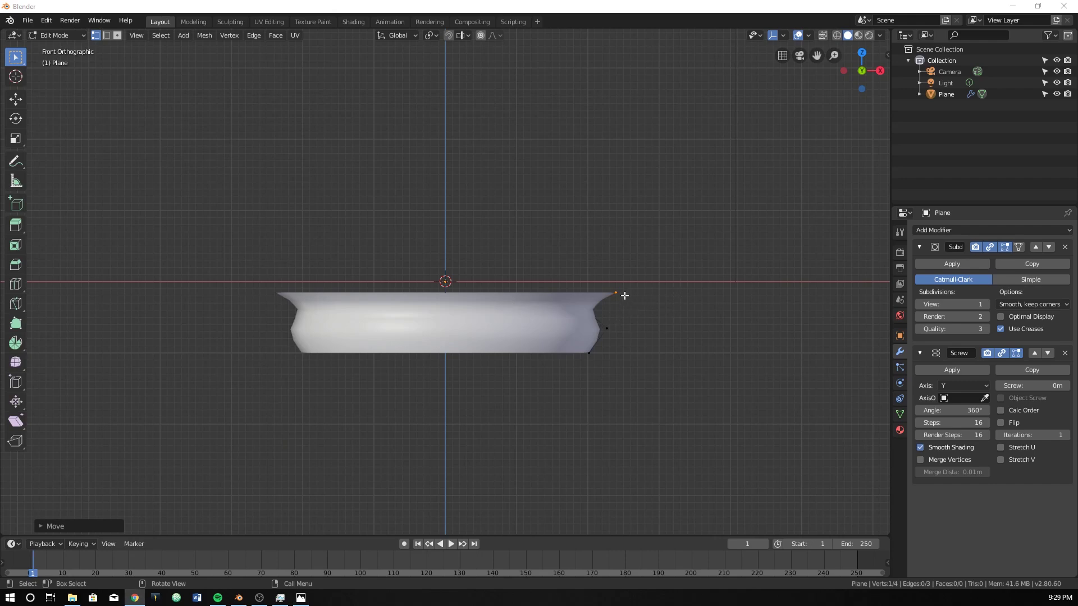
Step: Move the profile's top vertex slightly outward and up, and extrude it upward and inward to form the base's second ridge
key("g")
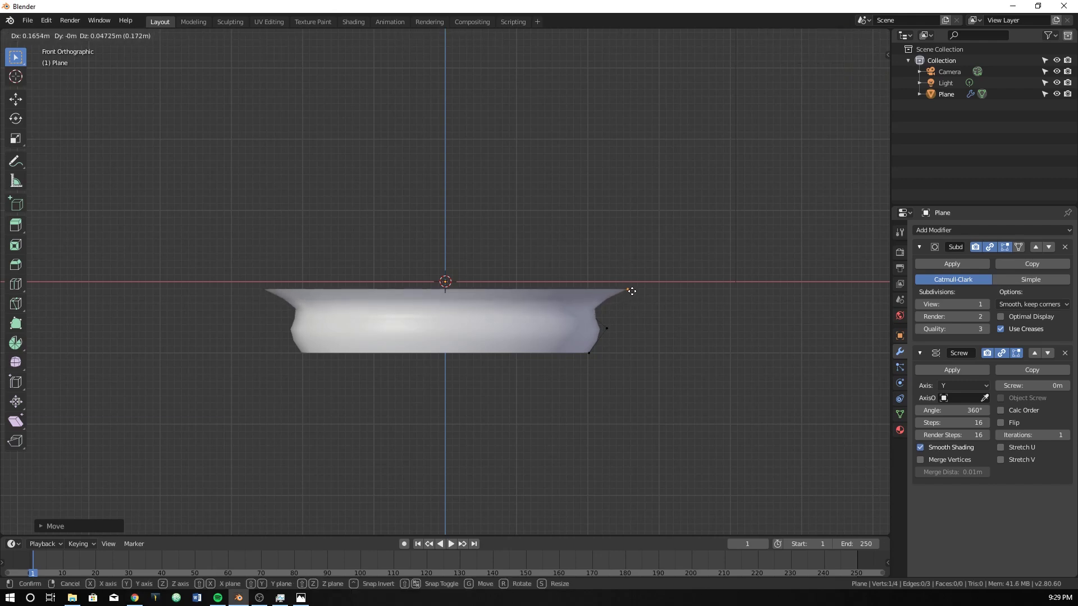
left_click(631, 282)
key("e")
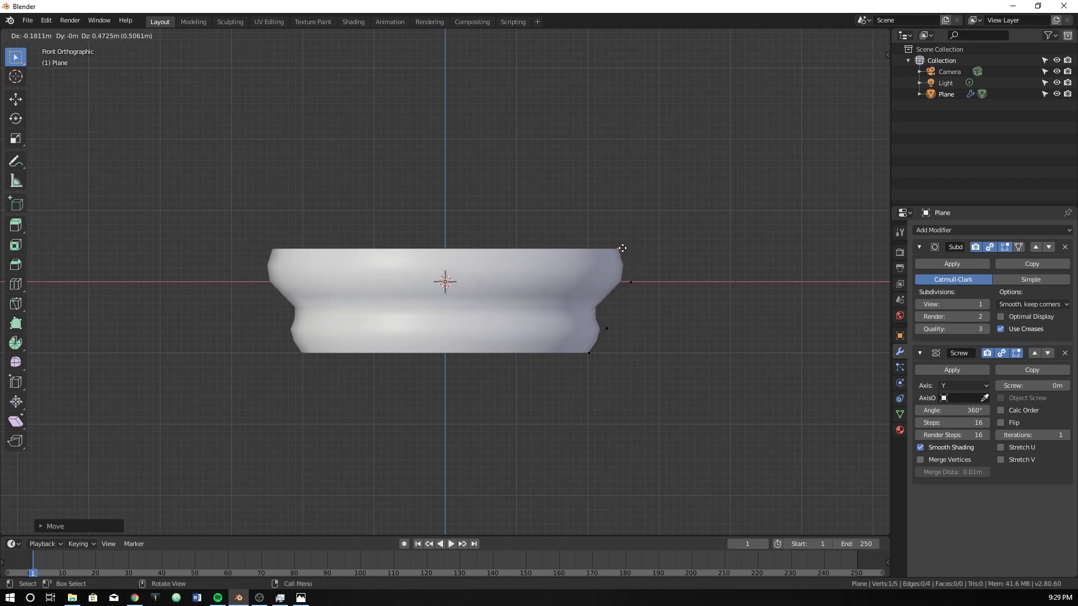
left_click(572, 253)
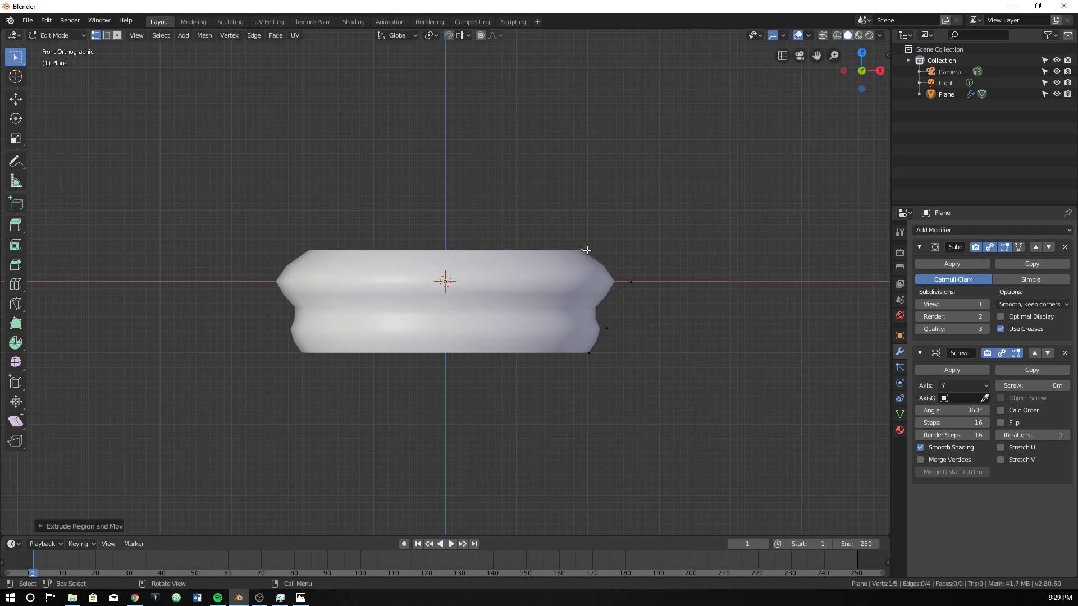
left_click(584, 244)
Step: Extrude the top vertex outward and up, and extrude again inward and slightly up to form the base's third ridge
key("e")
left_click(627, 225)
key("e")
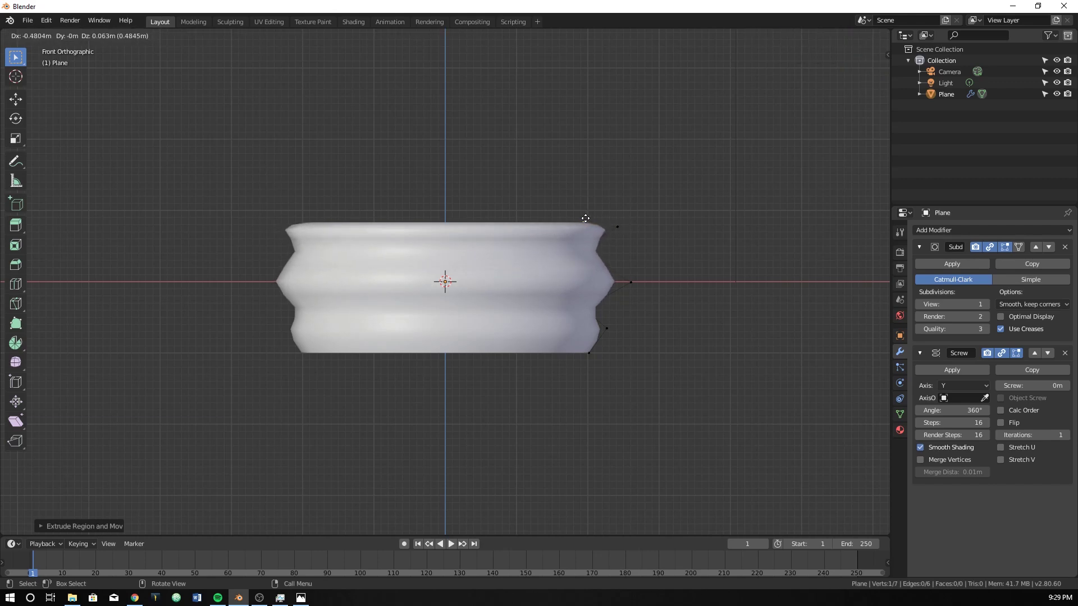
left_click(571, 207)
Step: Extrude the top vertex about 0.4 m inward and 0.7 m up, and again about 1.47 m straight up along Z to form the body
key("e")
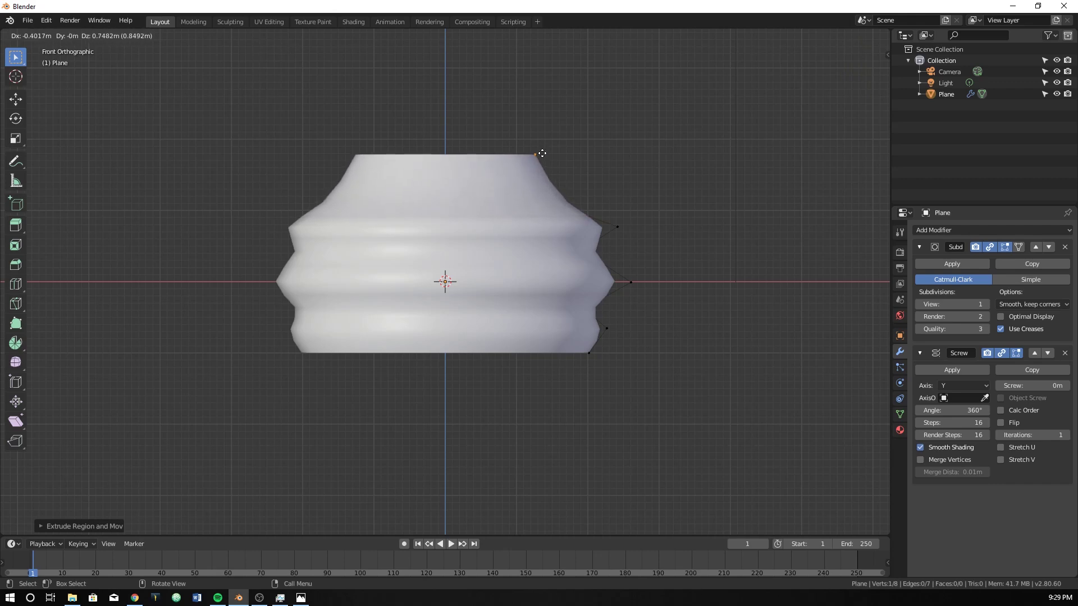
left_click(543, 158)
key("e")
key("z")
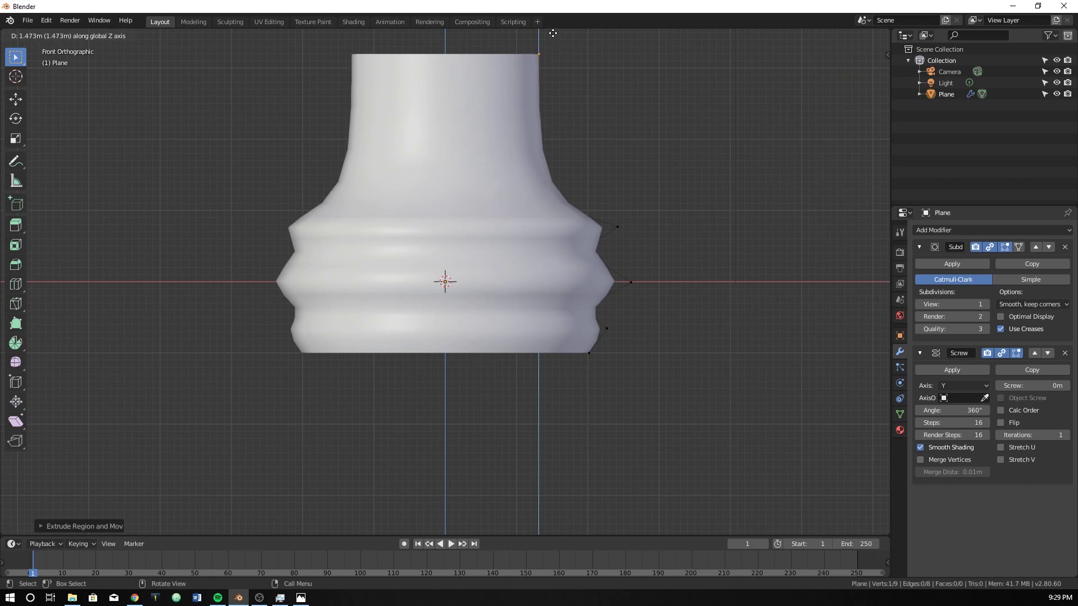
left_click(556, 38)
middle_click_drag(556, 72, 553, 224, "shift")
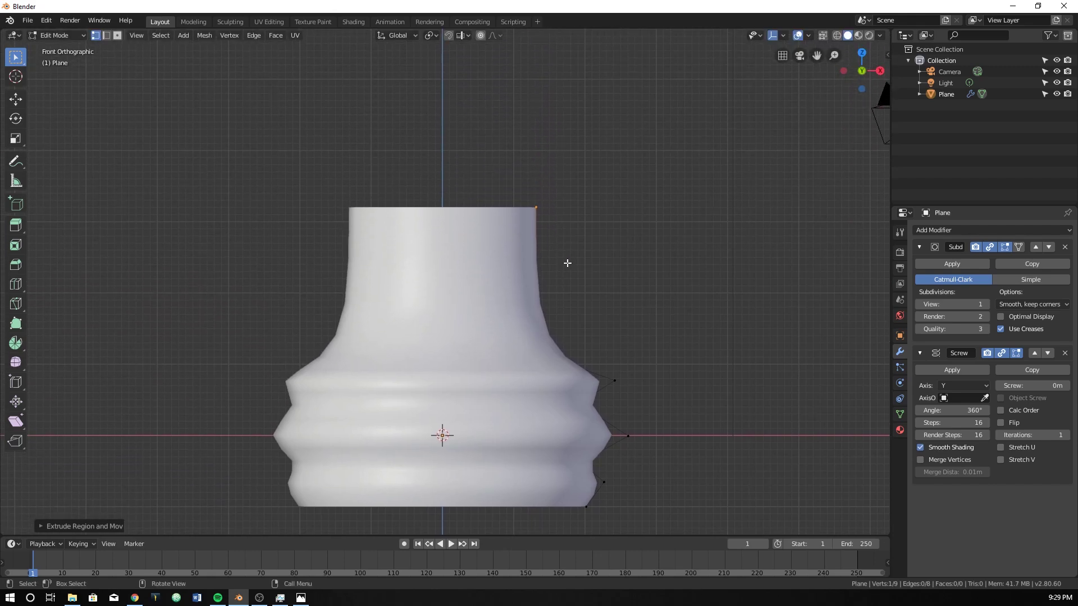
key("g")
key("z")
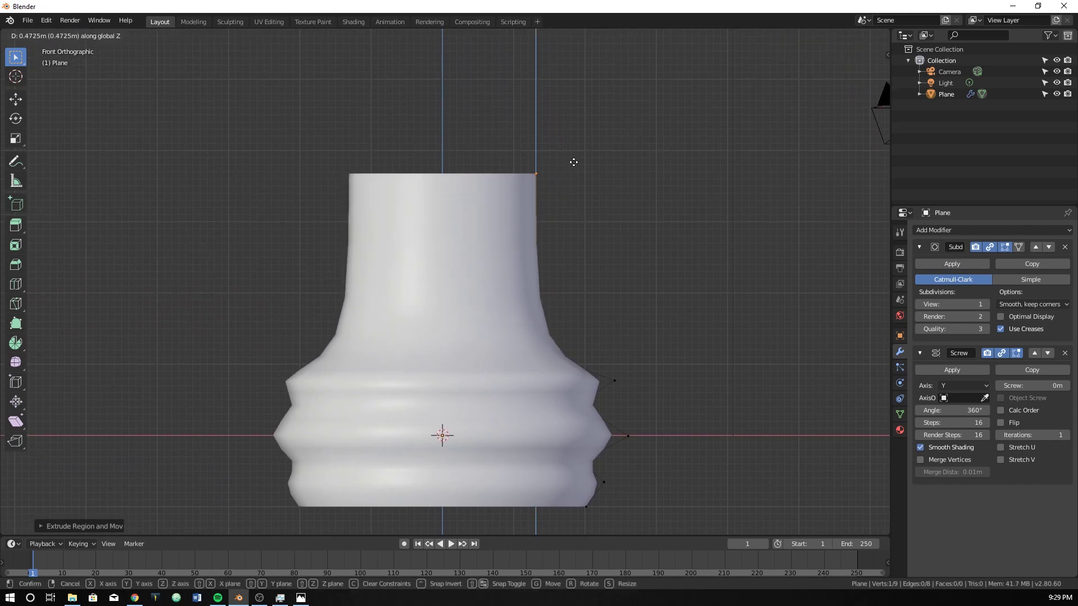
right_click(572, 174)
middle_click_drag(618, 221, 613, 282, "shift")
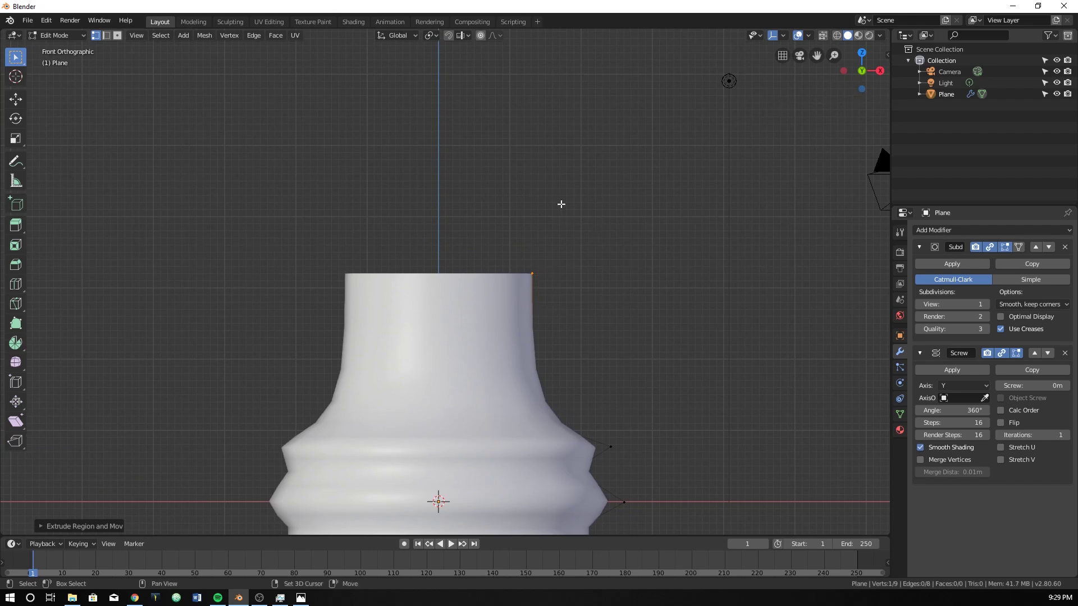
middle_click_drag(560, 202, 562, 250, "shift")
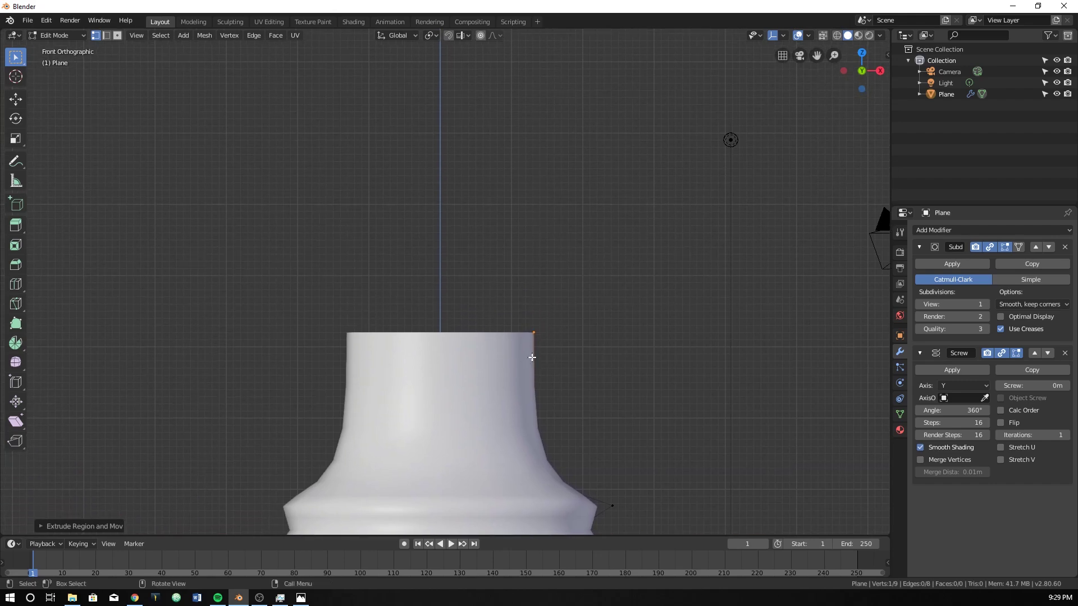
key("g")
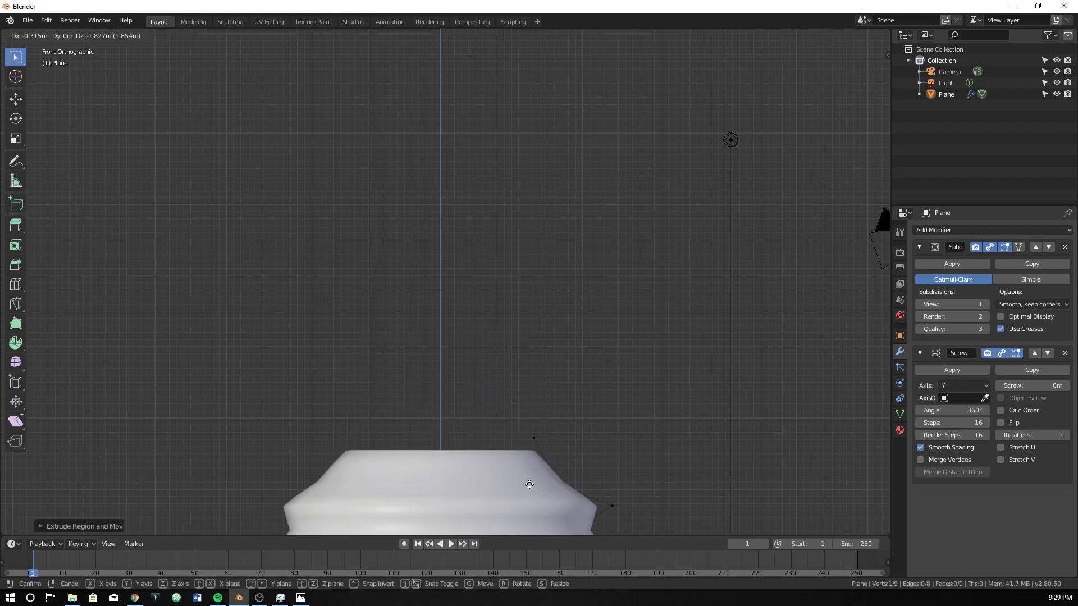
key("Escape")
Step: Switch to wireframe shading and extrude the body's top vertex about 0.9 m outward along X to start the collar
scroll(558, 322, "down", 2)
middle_click_drag(565, 409, 553, 372, "shift")
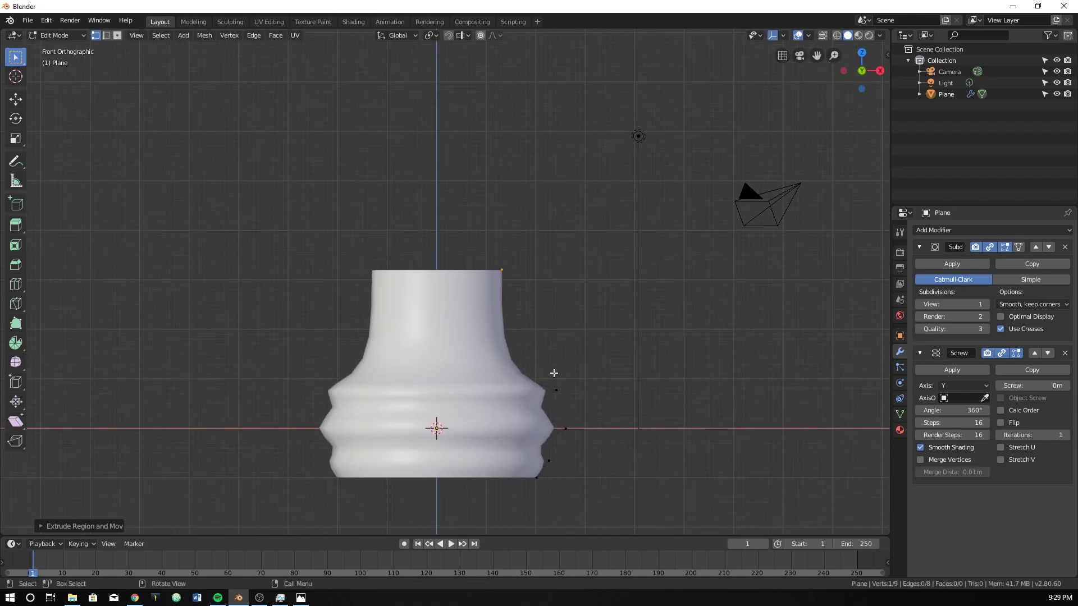
key("z")
left_click(488, 391)
scroll(522, 390, "up", 3)
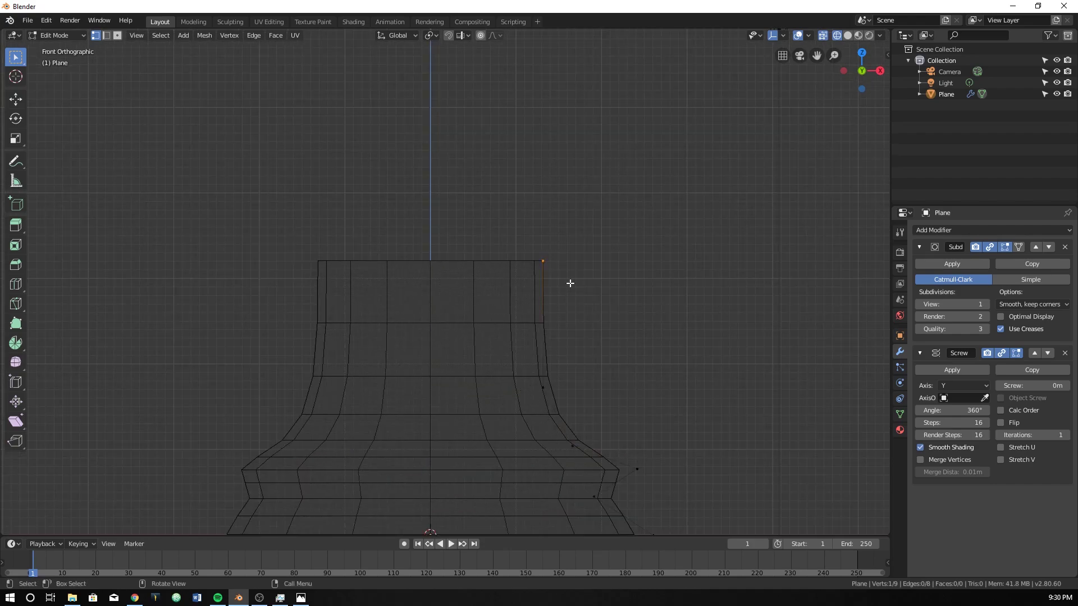
key("g")
key("x")
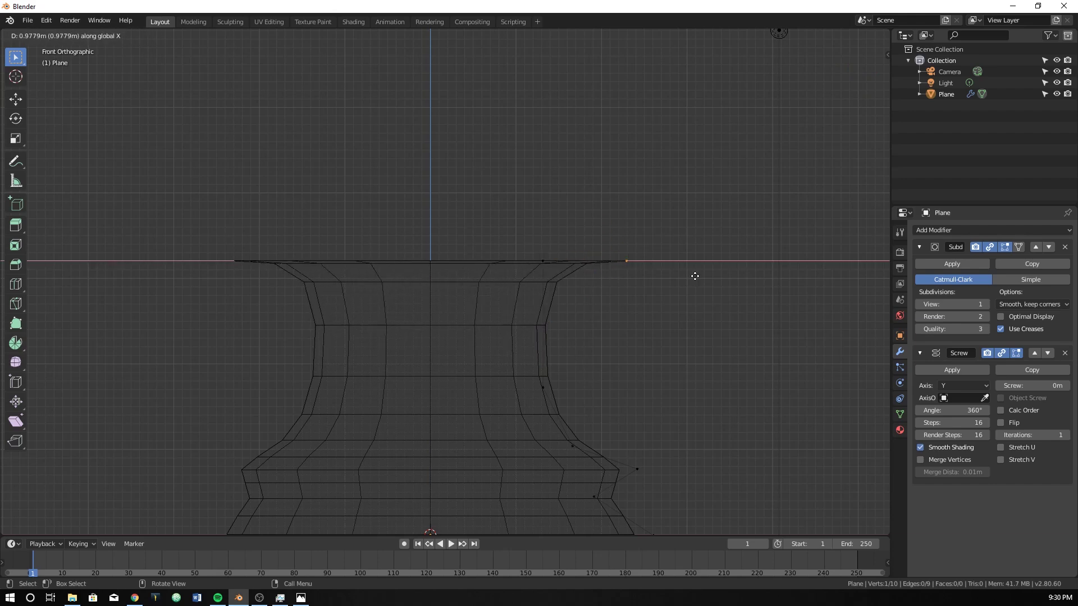
left_click(645, 284)
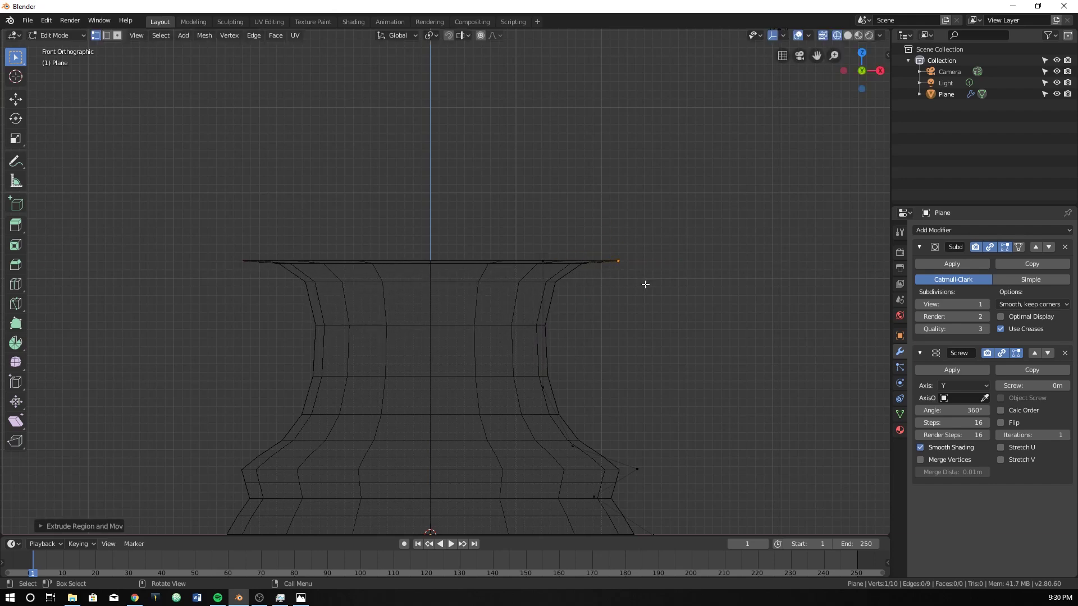
Step: Extrude the collar's outer vertex about 0.25 m up along Z, and extrude again about 1.6 m inward and 0.5 m up to form the neck
key("e")
key("z")
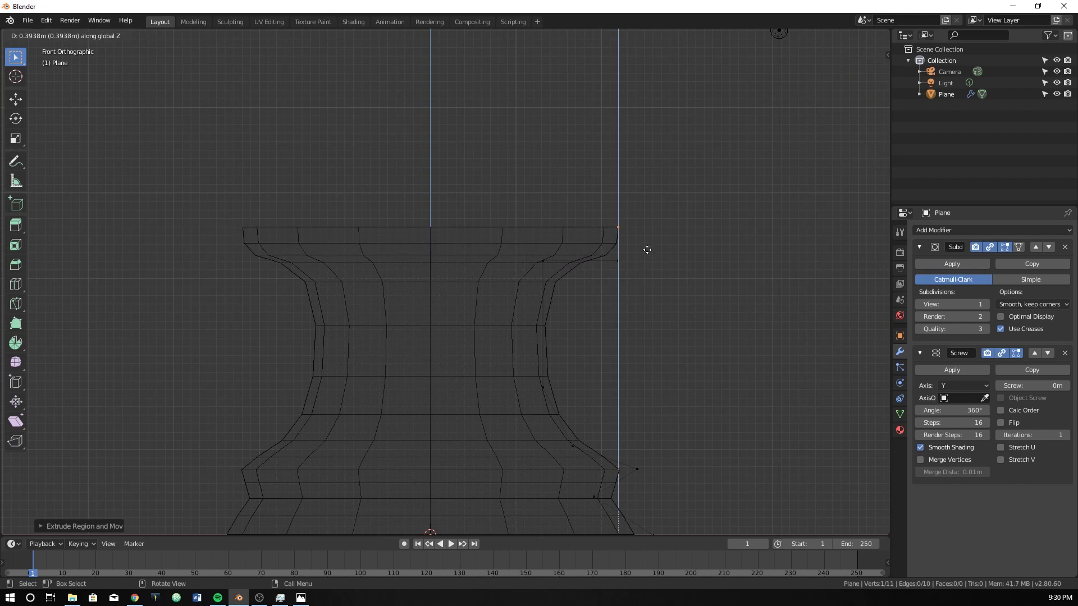
left_click(649, 263)
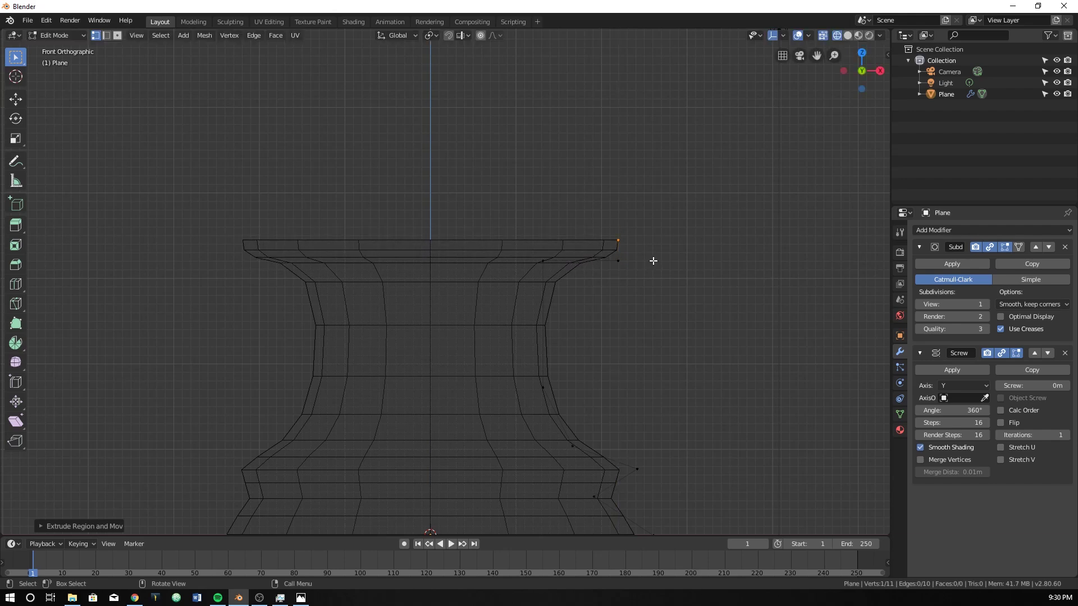
key("e")
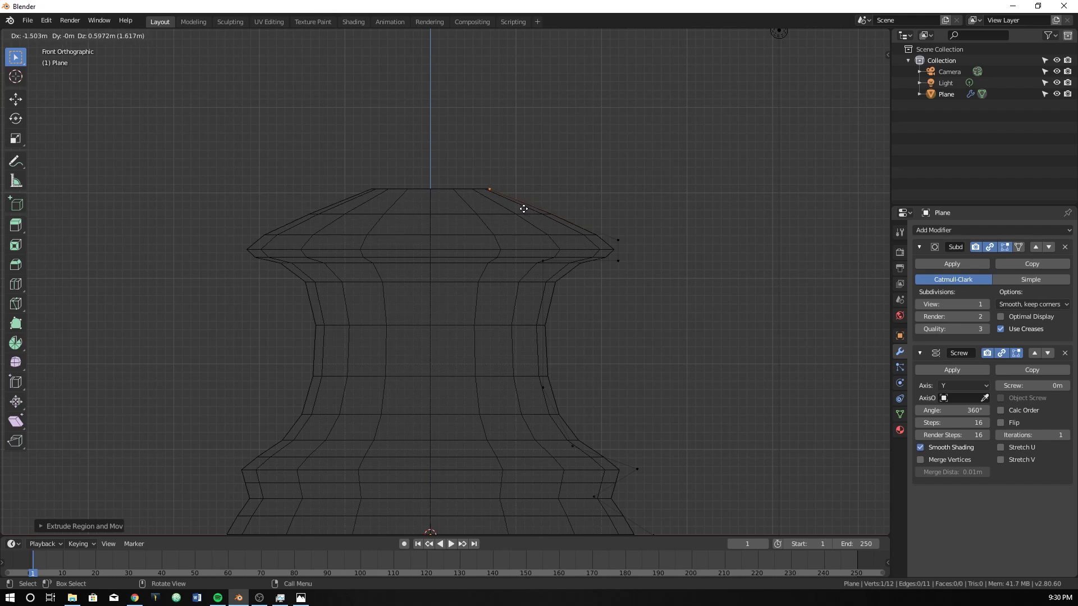
left_click(521, 217)
Step: Extrude the neck vertex about 1.9 m outward and 1.4 m up, and extrude again up and inward onto the central axis to close the head
key("e")
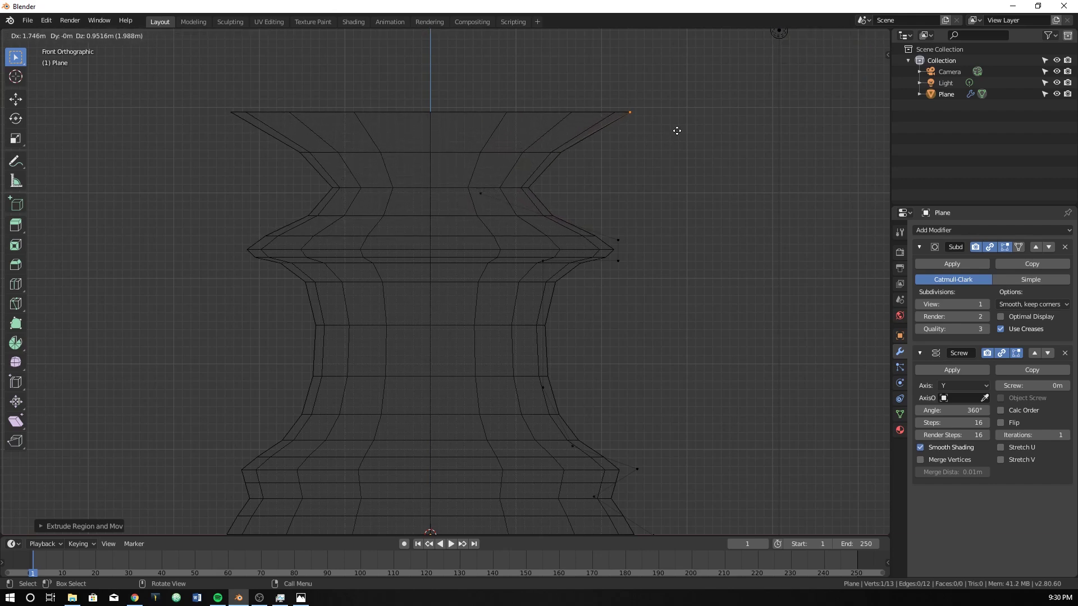
left_click(702, 93)
middle_click_drag(659, 133, 709, 313, "shift")
key("e")
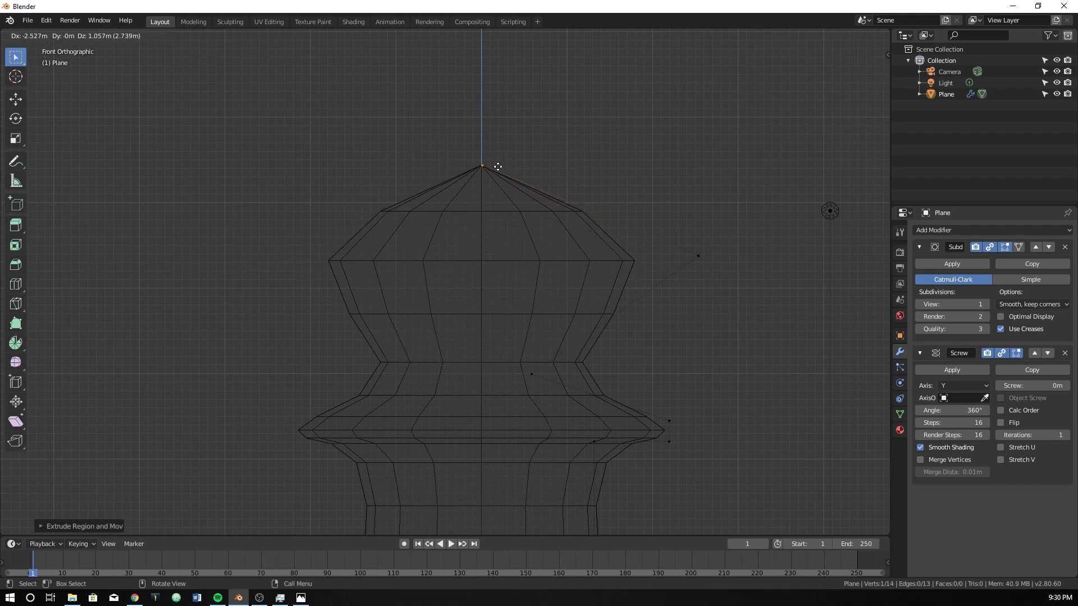
left_click(498, 166)
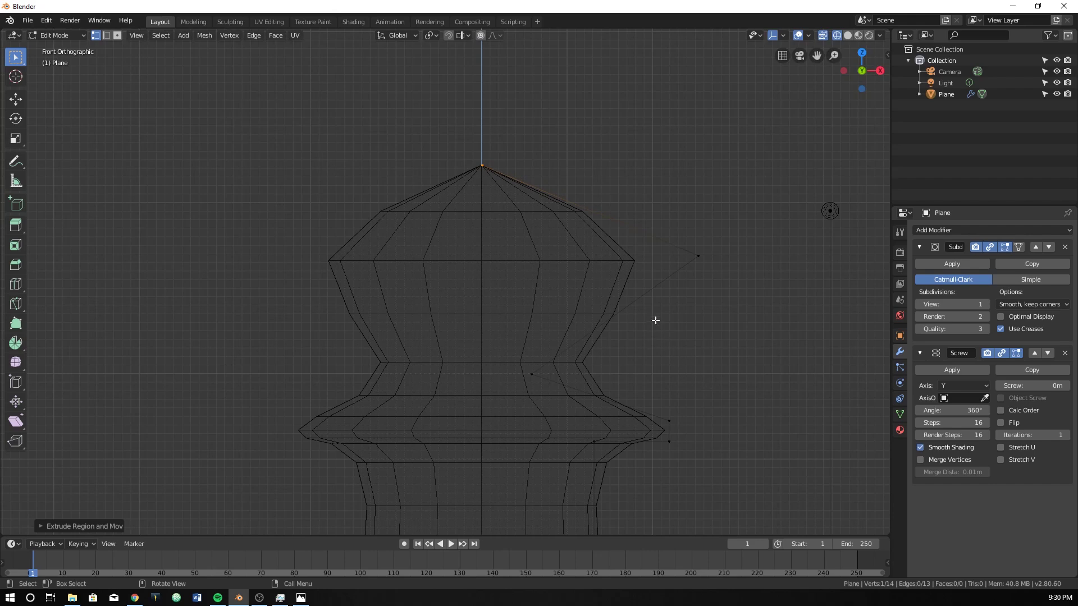
Step: Return to solid shading and check the whole pawn in perspective before returning to the front view
mouse_move(573, 301)
middle_mouse_down()
mouse_move(590, 267)
mouse_move(567, 395)
mouse_move(567, 320)
middle_mouse_up()
key("z")
left_click(659, 379)
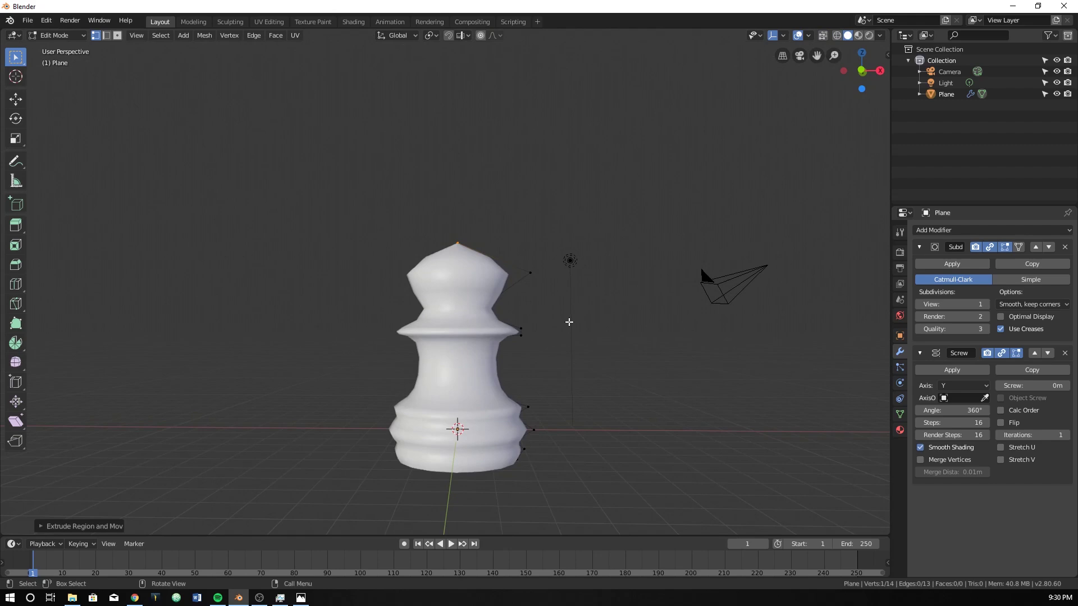
key("KP_1")
Step: Loop cut the profile's lowest segment and slide the new vertex down onto the bottom vertex to sharpen the base edge
scroll(539, 378, "up", 4)
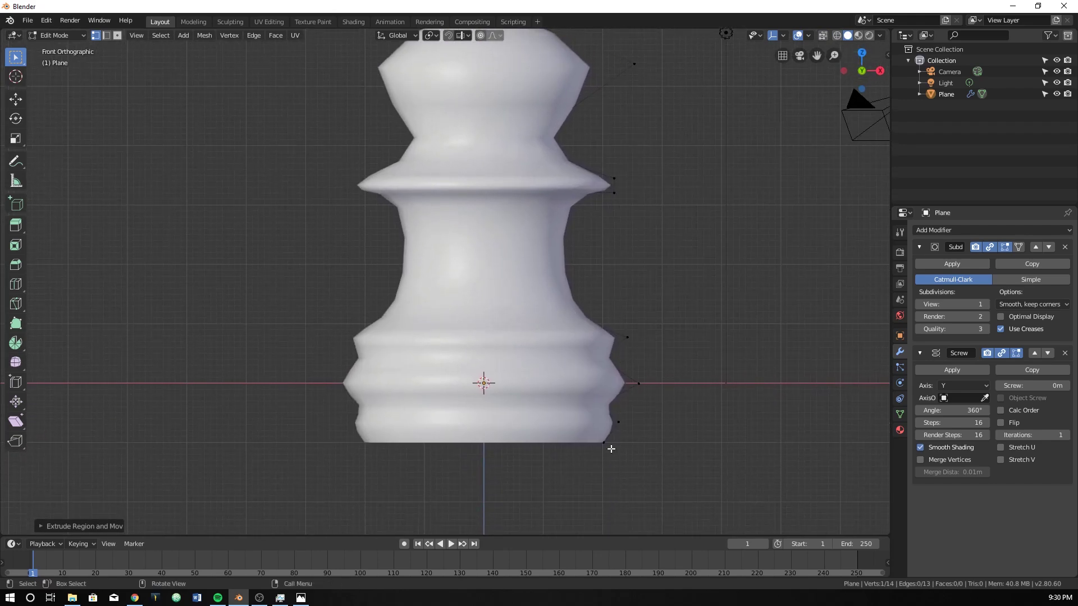
scroll(611, 449, "up", 1)
middle_click_drag(613, 411, 591, 351, "shift")
scroll(645, 407, "up", 2)
scroll(668, 431, "down", 2)
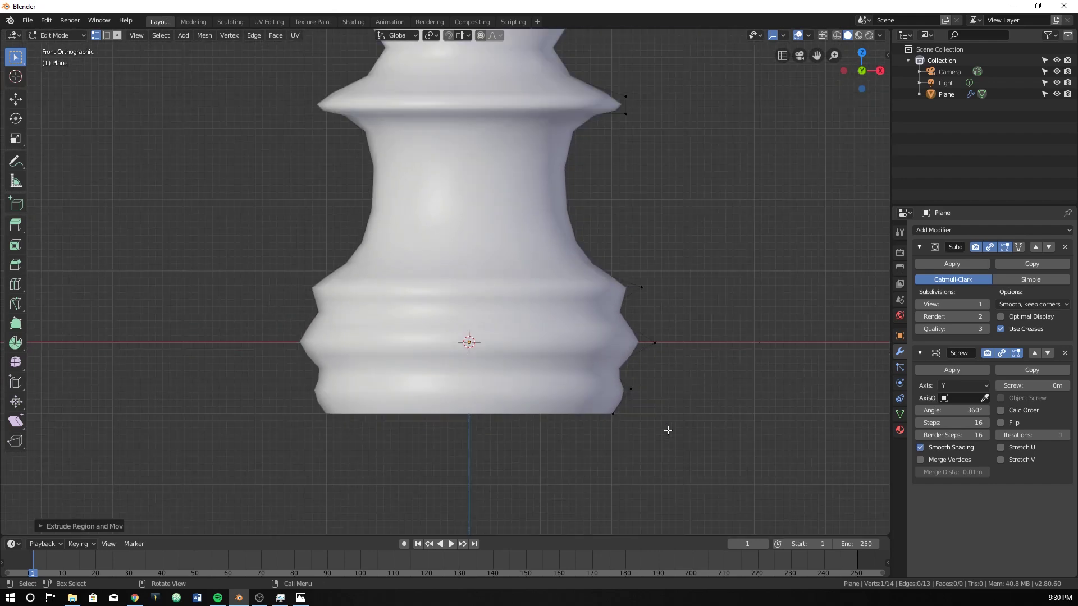
scroll(620, 303, "down", 1)
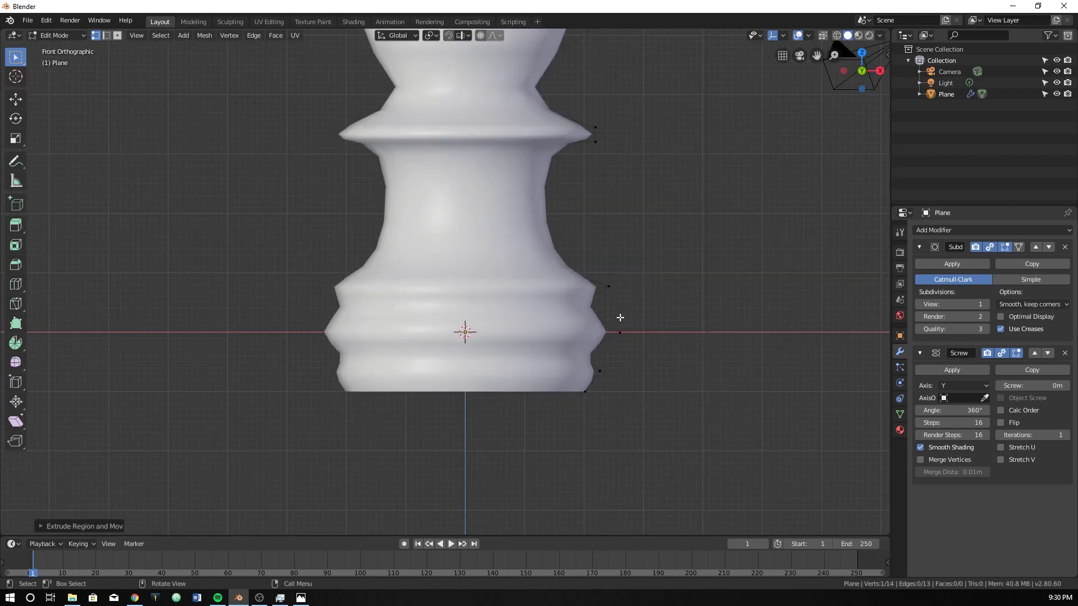
scroll(598, 379, "up", 2)
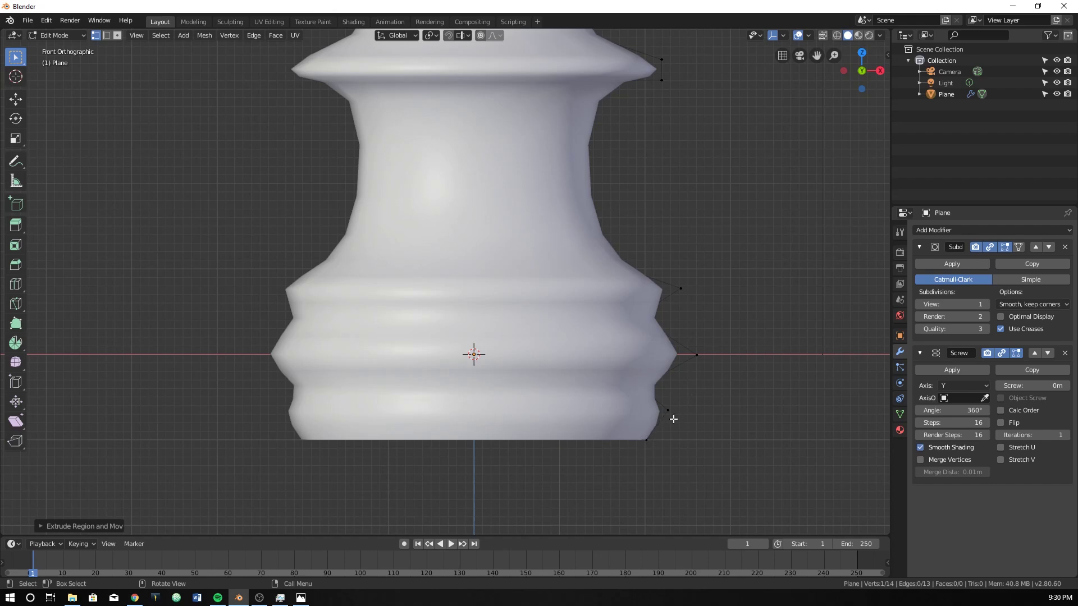
key("ctrl+r")
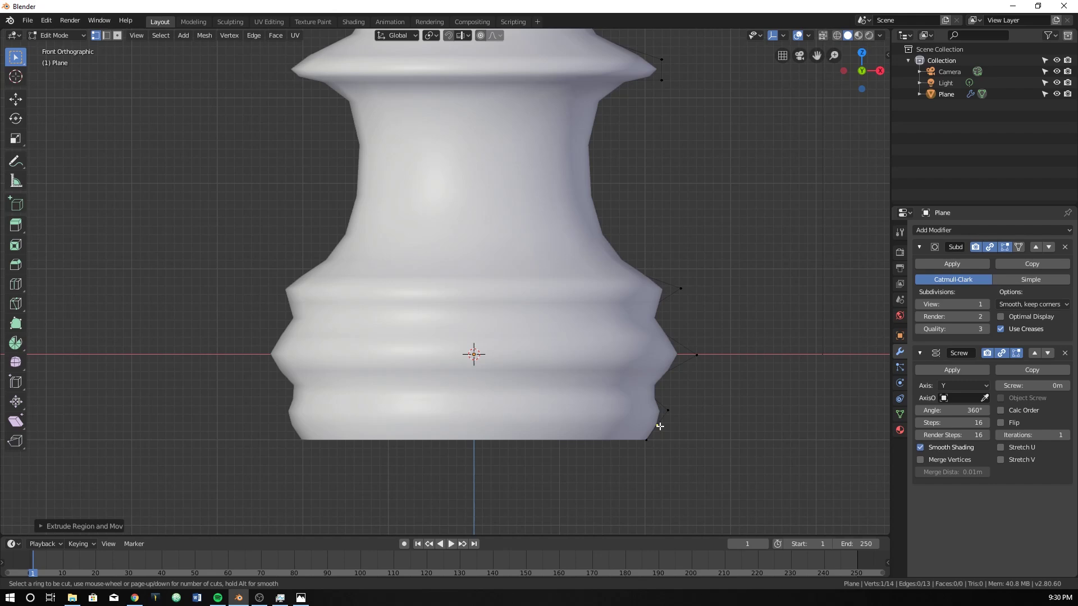
left_click(660, 425)
left_click(659, 422)
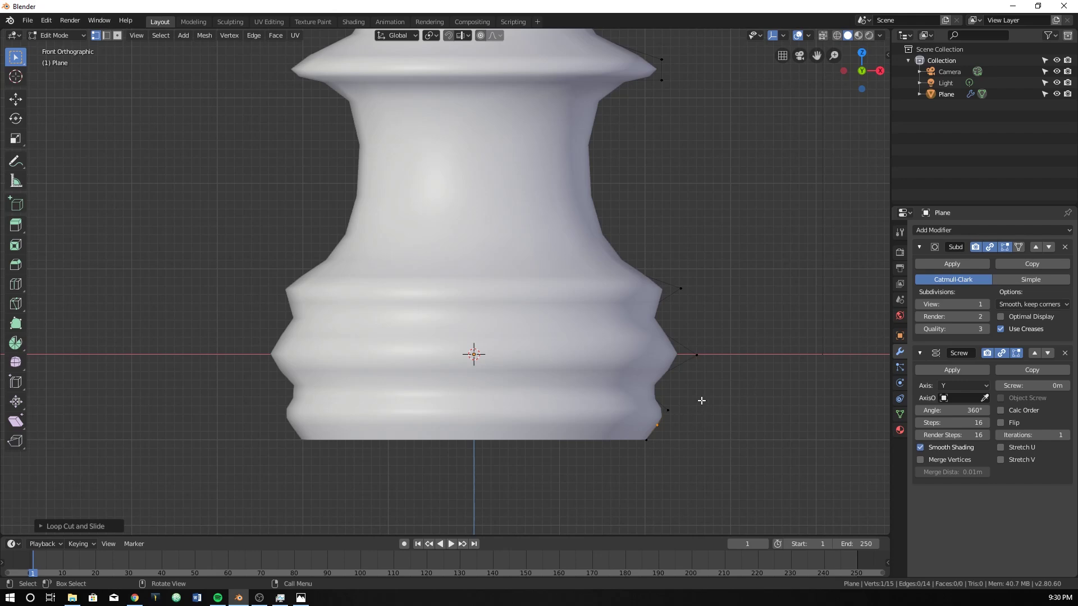
key("g")
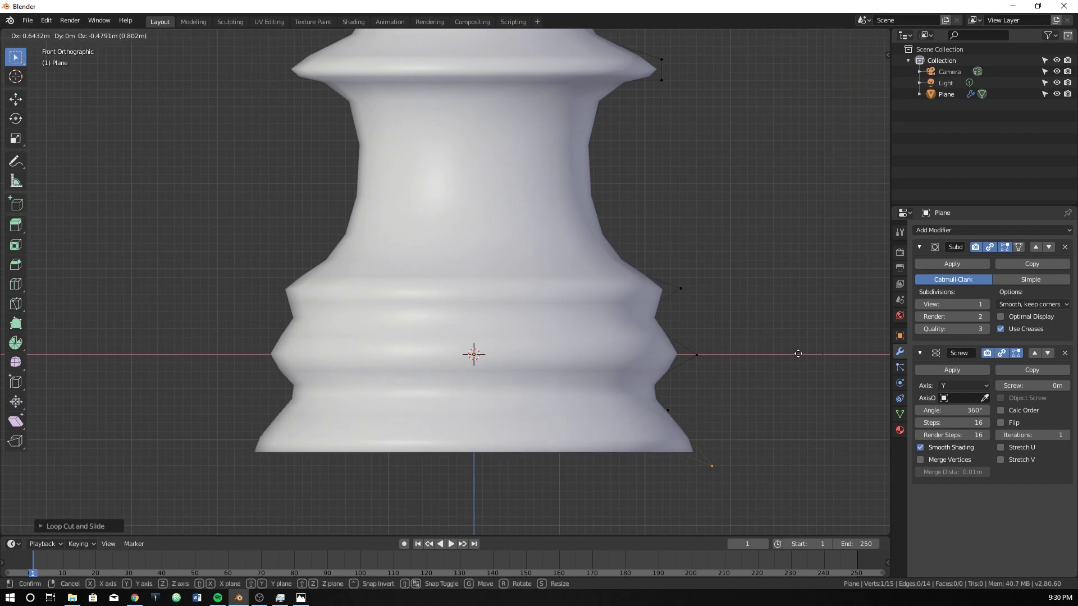
key("g")
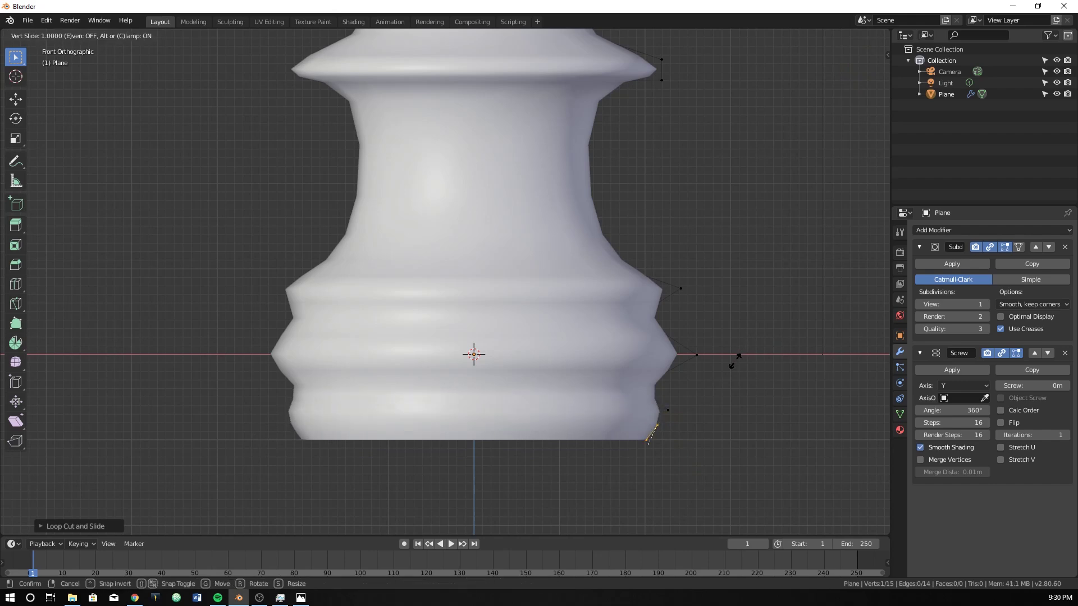
left_click(739, 356)
Step: Loop cut the lowest segment again and slide the new vertex up close to the lowest ridge's outer vertex
key("ctrl+r")
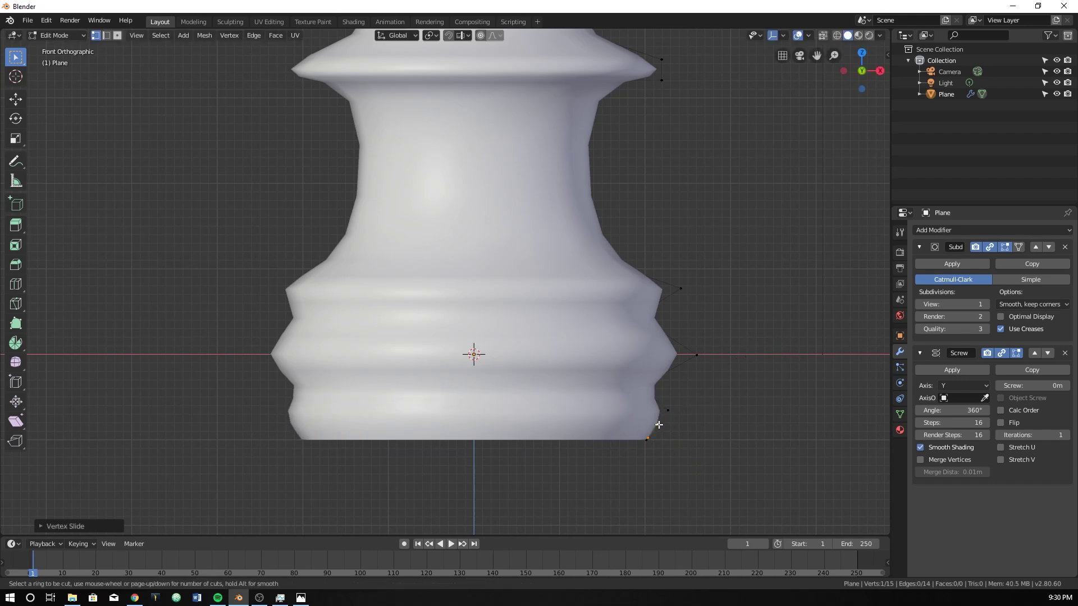
left_click(659, 427)
right_click(675, 431)
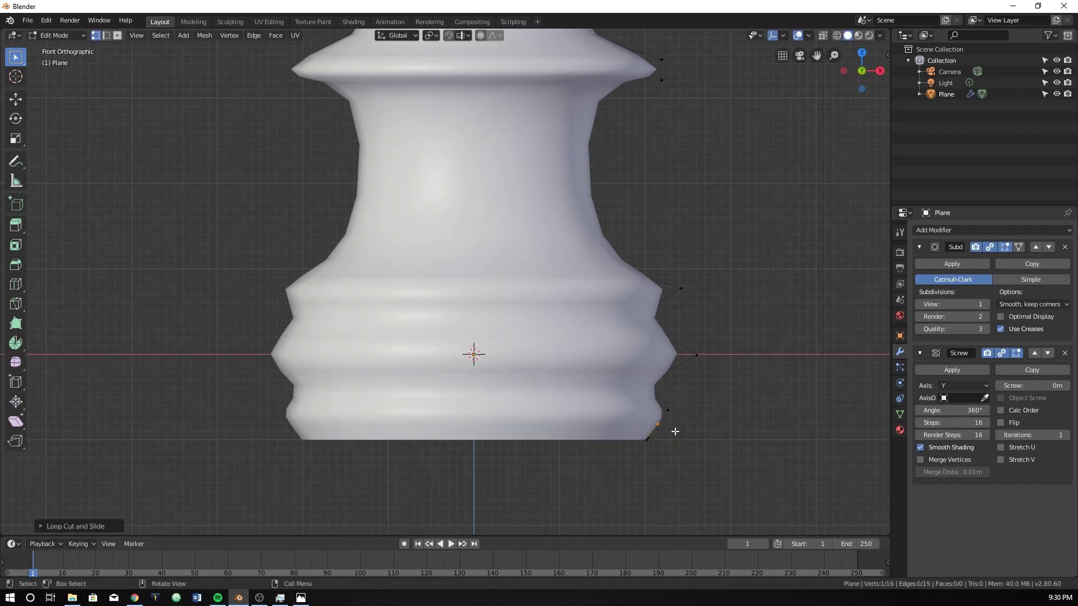
key("g")
key("g")
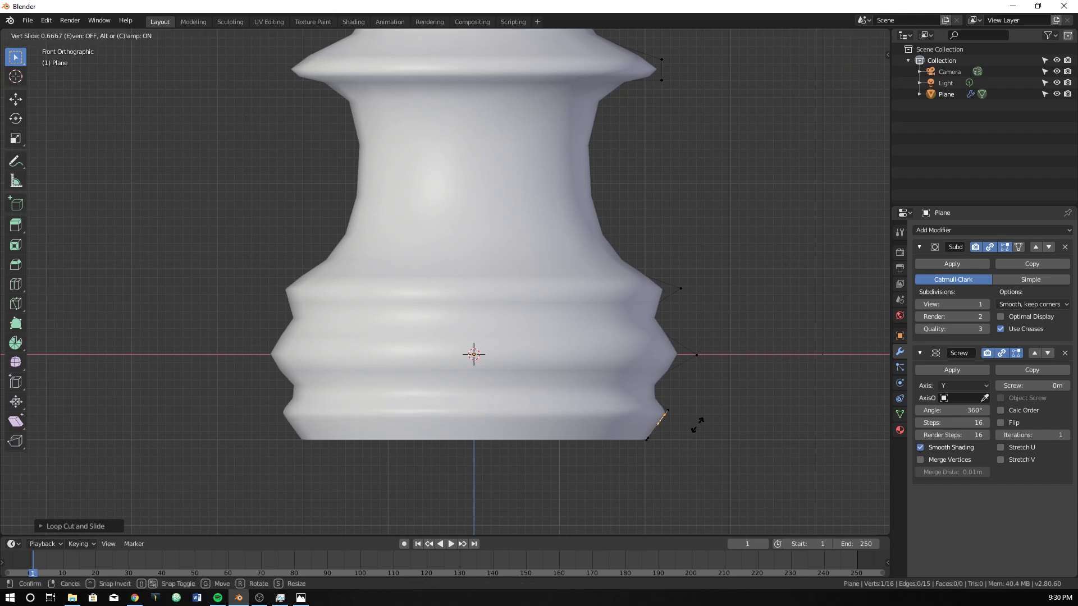
left_click(700, 423)
Step: Loop cut the segment just above the lowest ridge and slide the new vertex down toward the ridge's outer vertex
key("ctrl+r")
left_click(653, 397)
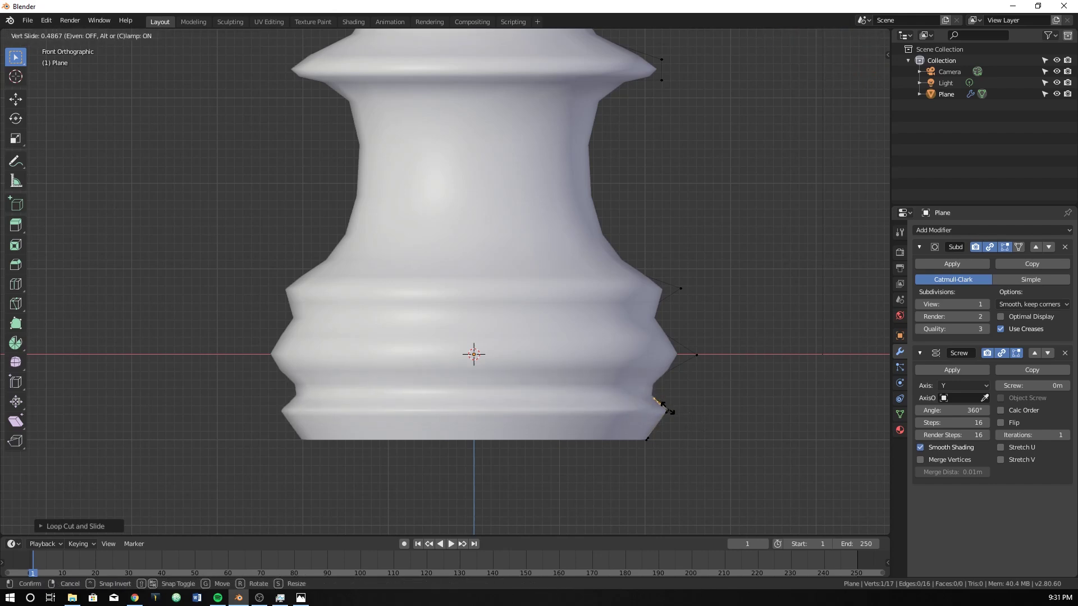
left_click(665, 407)
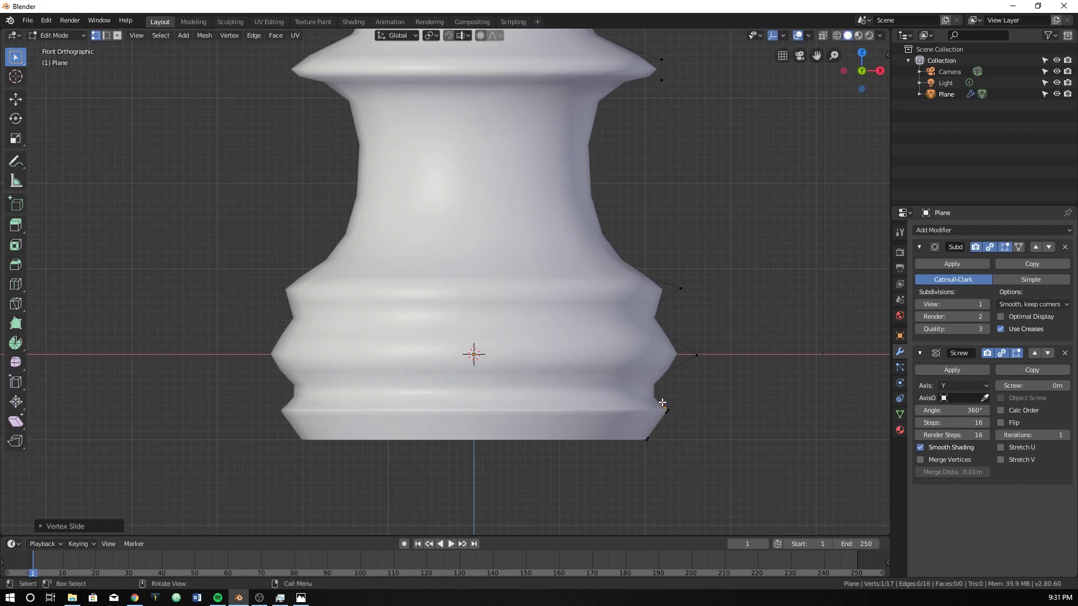
Step: Slide the newly cut vertex above the lowest ridge up to the groove's inner vertex to sharpen the groove
key("g")
key("g")
left_click(629, 388)
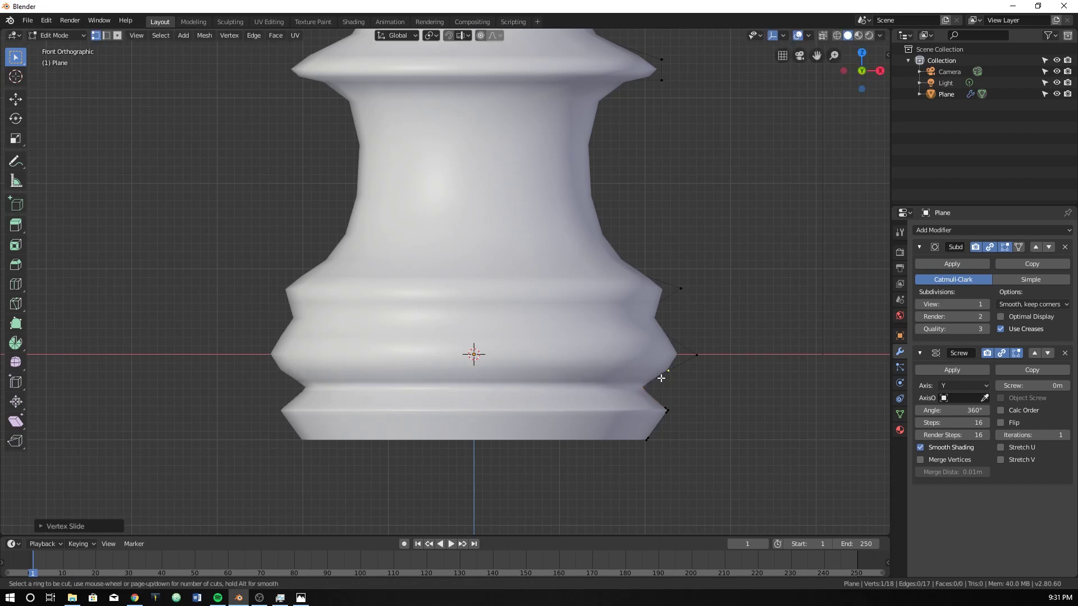
Step: Try loop cutting the segment below the middle base ridge and sliding the vertex toward the ridge's outer vertex
right_click(667, 371, "ctrl")
key("g")
key("g")
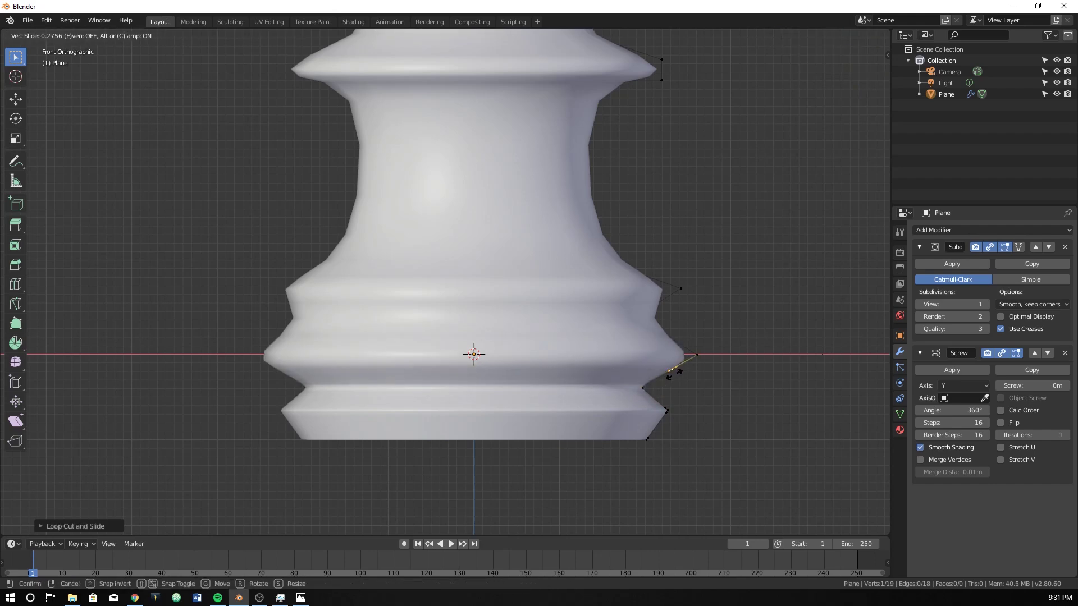
left_click(695, 373)
Step: Try loop cutting the segment above the middle base ridge and sliding the vertex down to the ridge's outer vertex
key("ctrl+r")
left_click(676, 342)
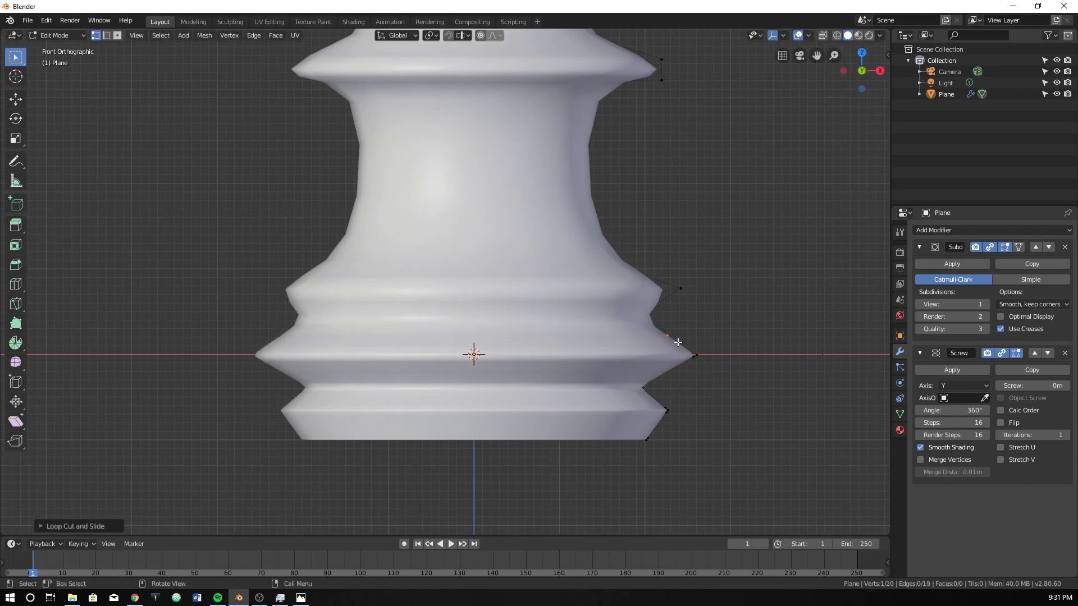
key("g")
key("g")
left_click(700, 361)
Step: Cancel the new loop cut and undo the sharpening of the middle base ridge back to its rounder shape
key("ctrl+r")
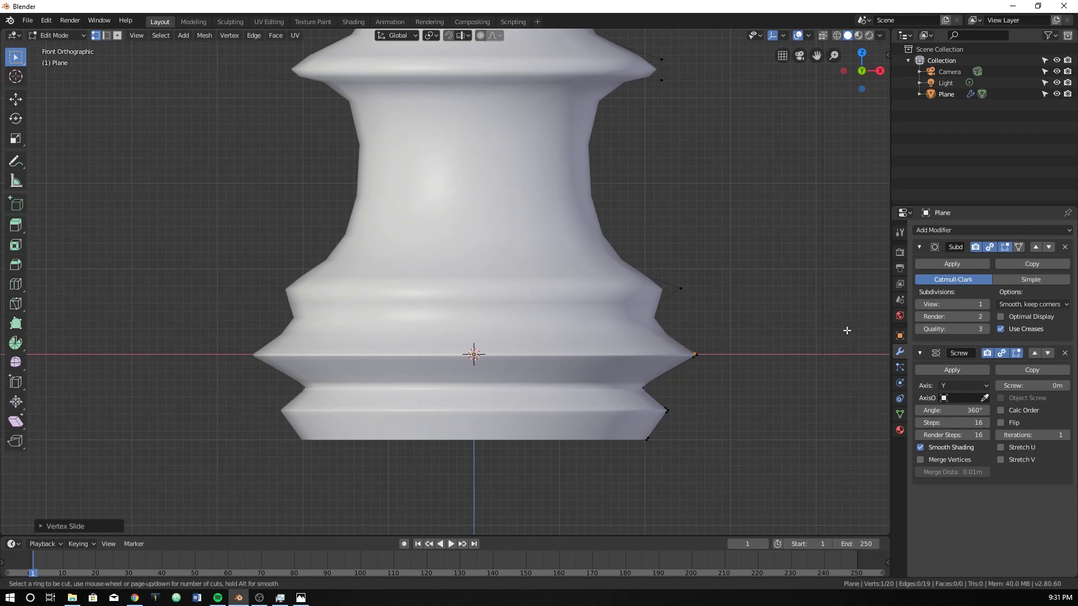
key("Escape")
key("ctrl+z")
key("ctrl+z")
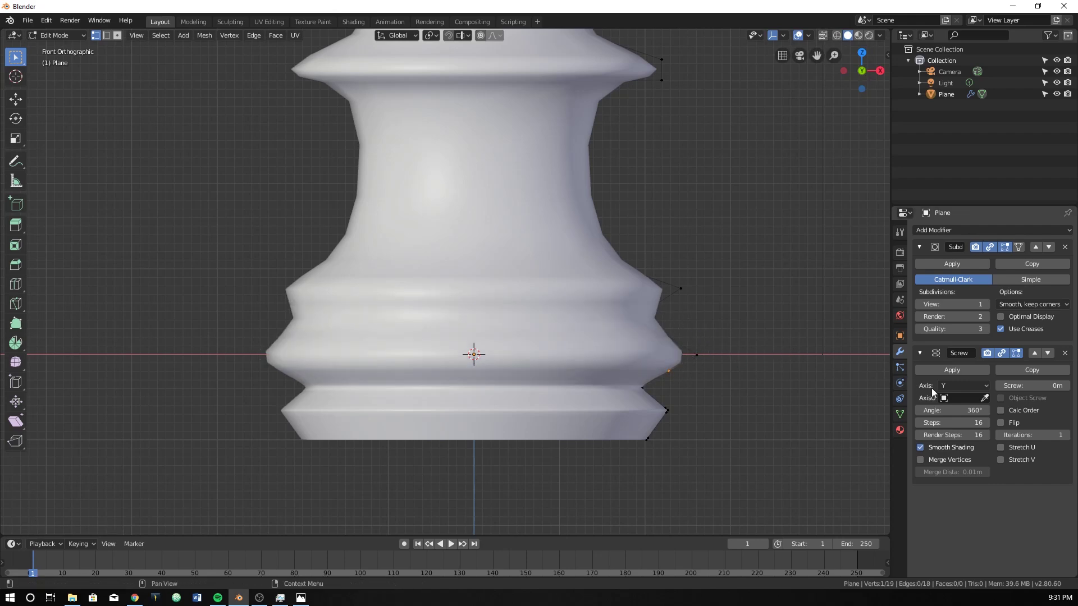
Step: Set the viewport subdivisions to 2 and loop cut above the middle ridge, sliding the vertex up to the upper groove's inner vertex
left_click(984, 304)
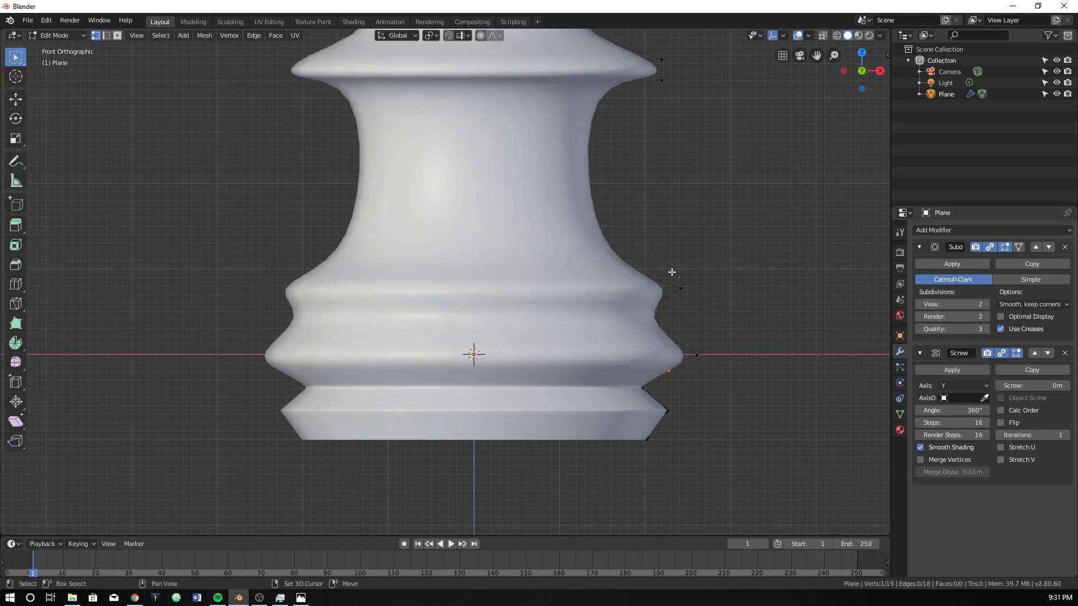
middle_click_drag(672, 271, 677, 318, "shift")
scroll(688, 405, "up", 1)
key("ctrl+r")
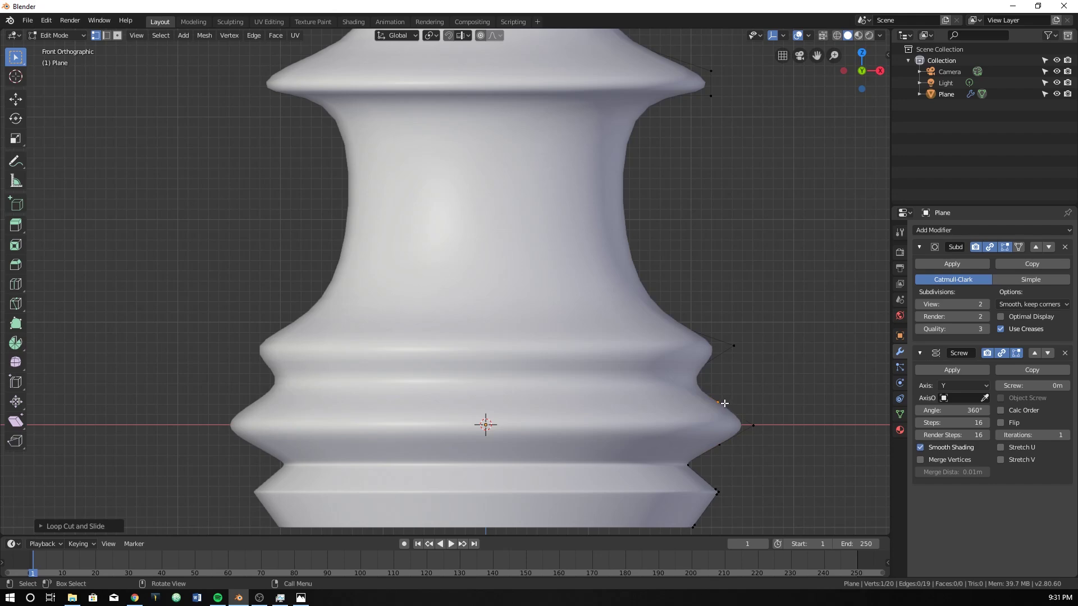
left_click(721, 403)
left_click(678, 391)
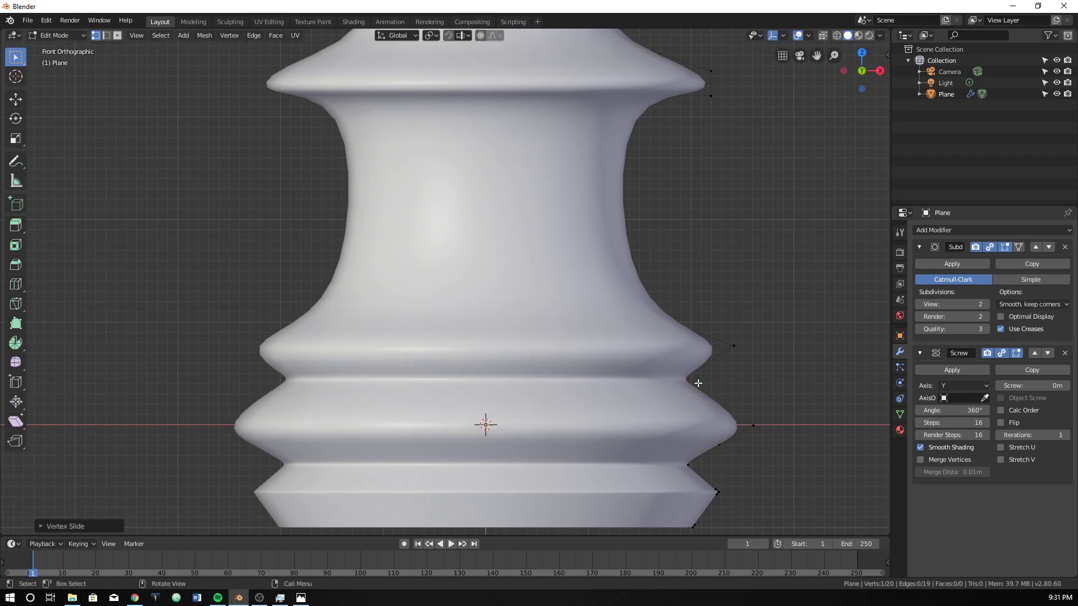
Step: Loop cut the segments below and above the upper base ridge, sliding each new vertex to the ridge's outer vertex
key("ctrl+r")
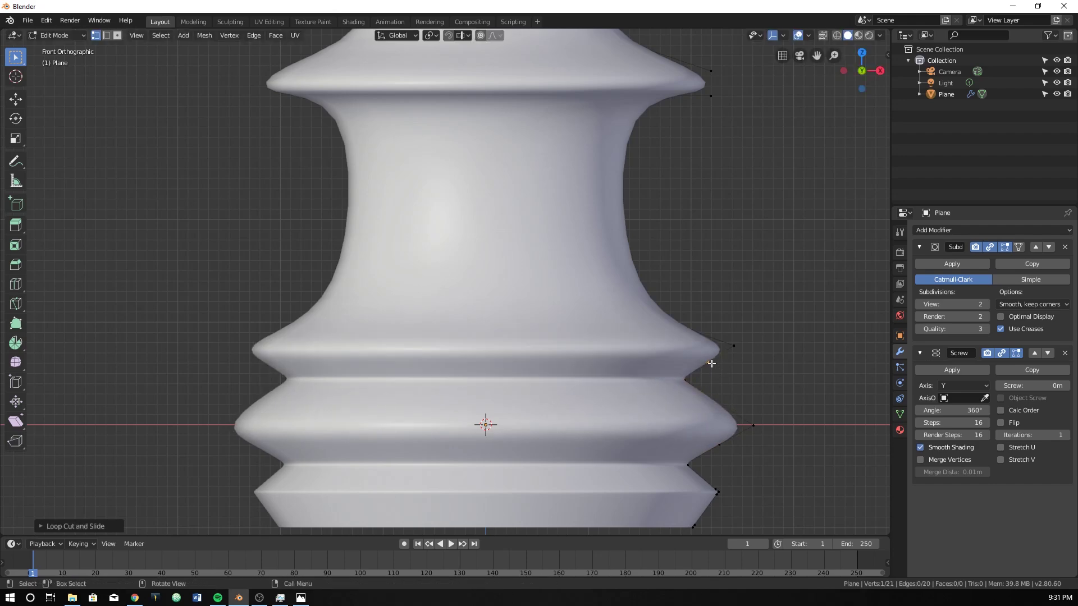
left_click(712, 363)
left_click(742, 357)
key("ctrl+r")
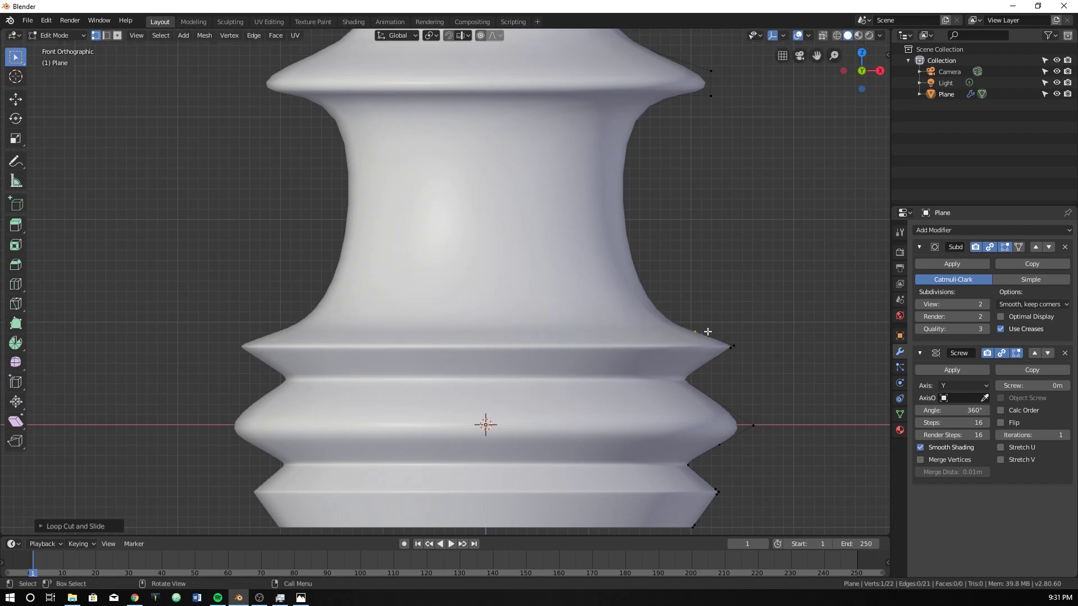
left_click(720, 338)
left_click(744, 357)
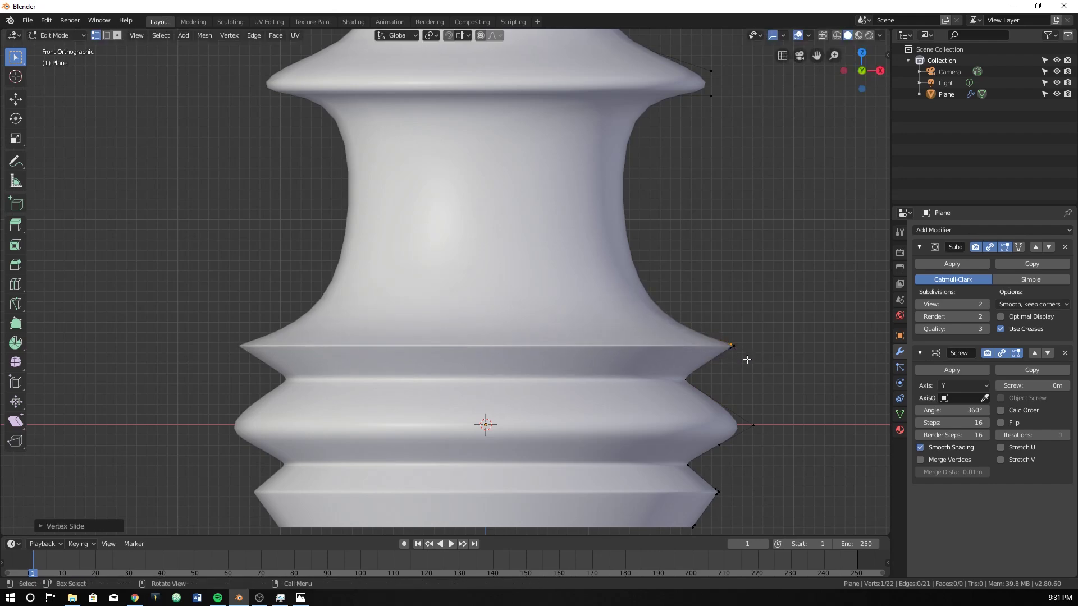
Step: In wireframe shading, move the upper base ridge's three vertices and the neck vertex just above them inward together
scroll(703, 381, "down", 5)
scroll(516, 362, "up", 2)
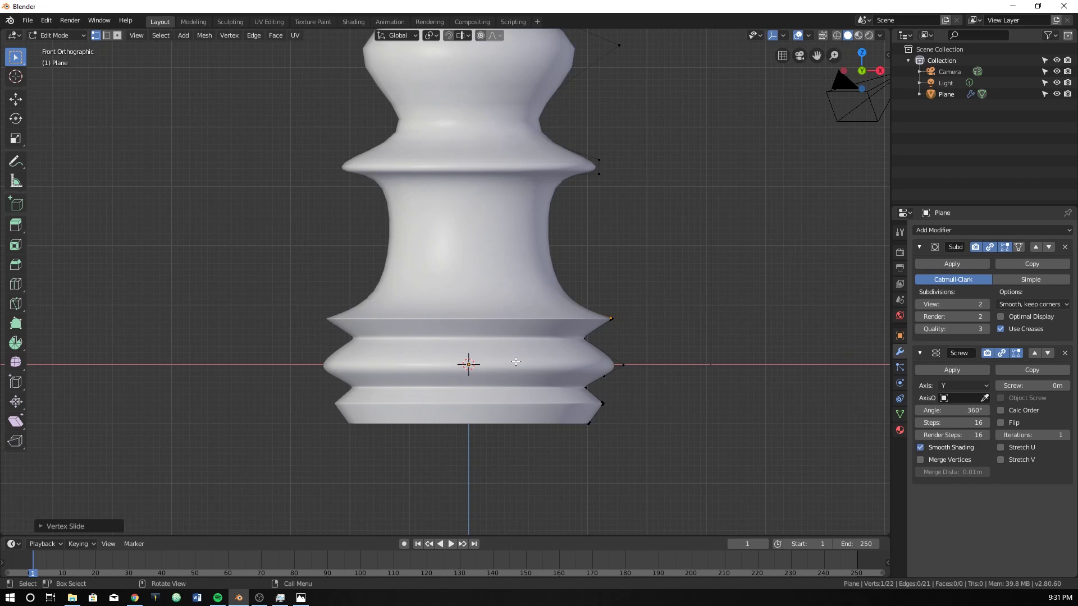
scroll(515, 362, "up", 1)
left_click_drag(623, 299, 670, 343)
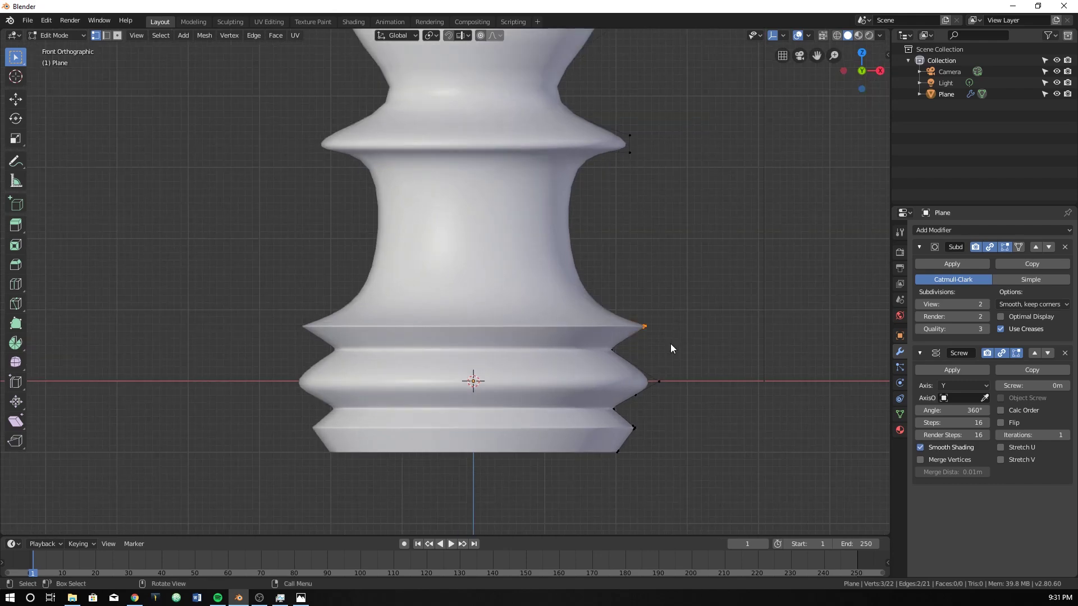
key("z")
left_click(594, 341)
left_click_drag(584, 284, 676, 345)
key("g")
left_click(641, 337)
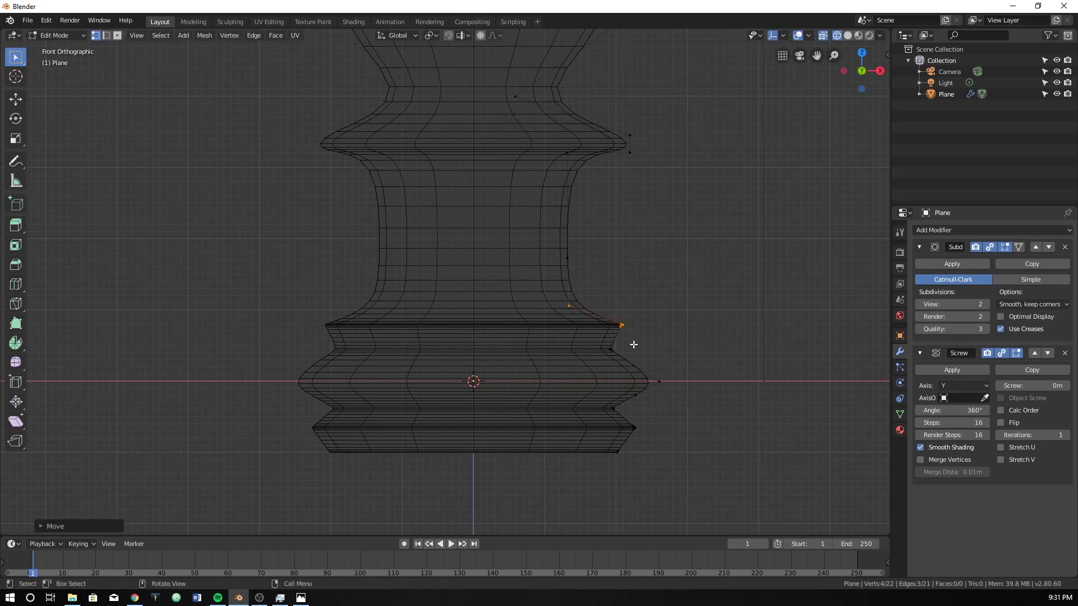
Step: Move the two vertices of the groove beneath the upper base ridge inward to deepen the groove
left_click_drag(591, 340, 623, 364)
key("g")
left_click(601, 366)
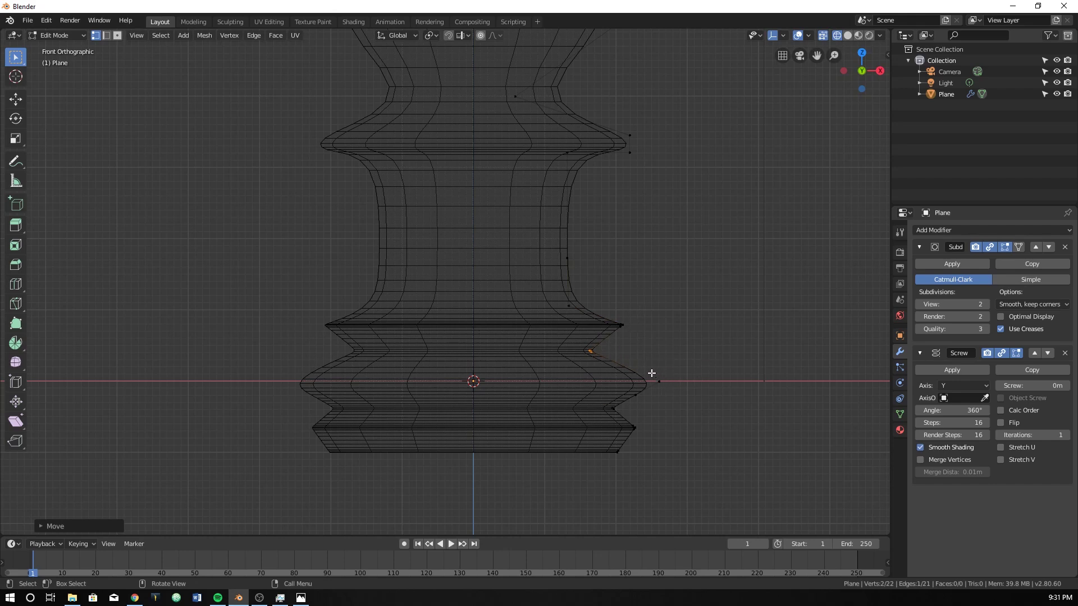
Step: Dissolve the extra vertex just below the middle base ridge's outer vertex
left_click(633, 395)
right_click(656, 410)
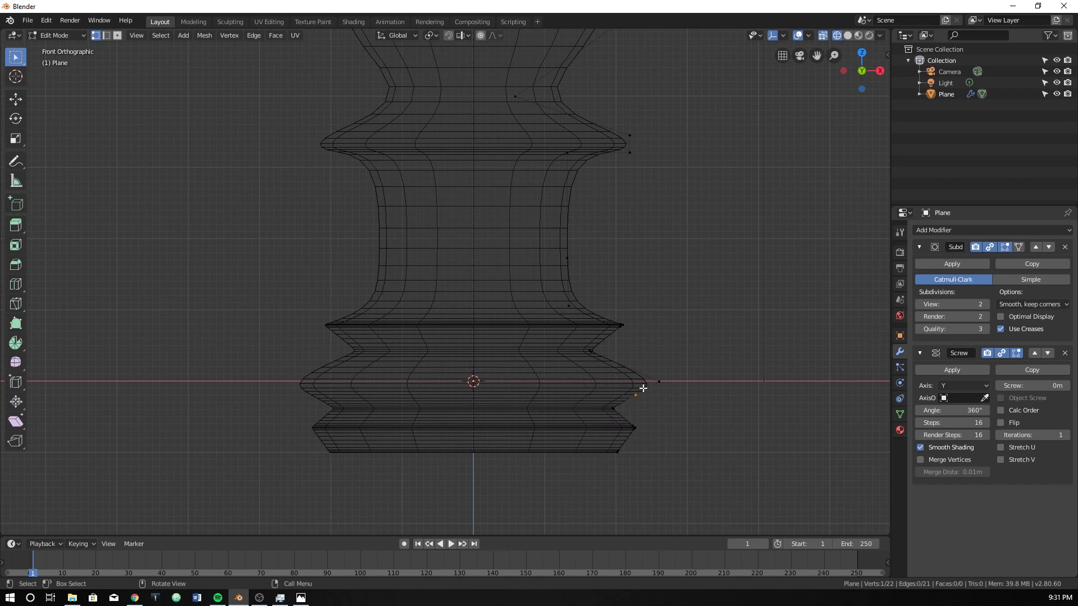
key("x")
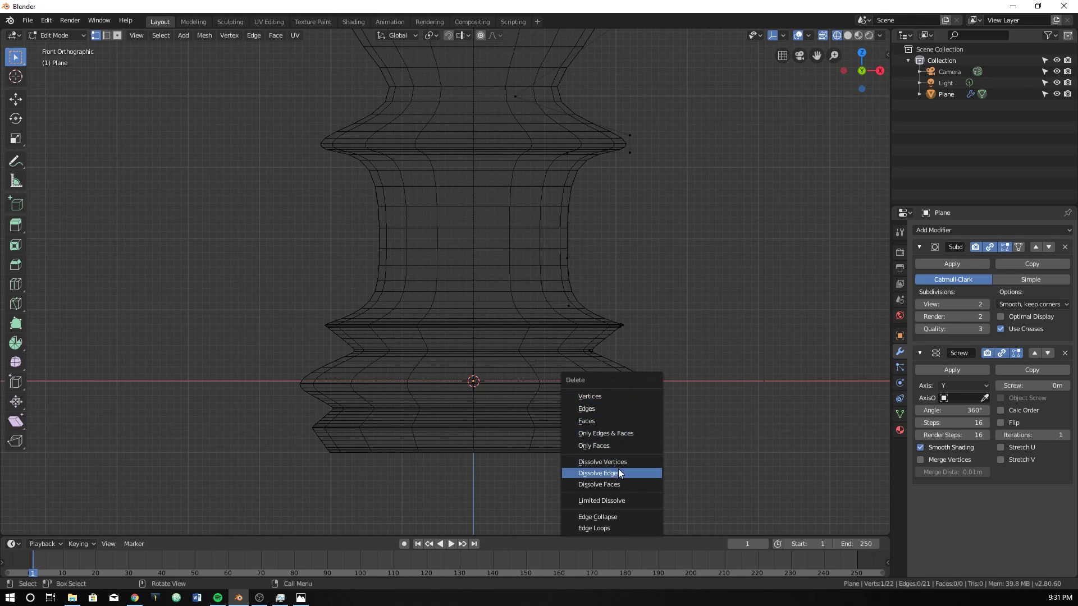
left_click(621, 462)
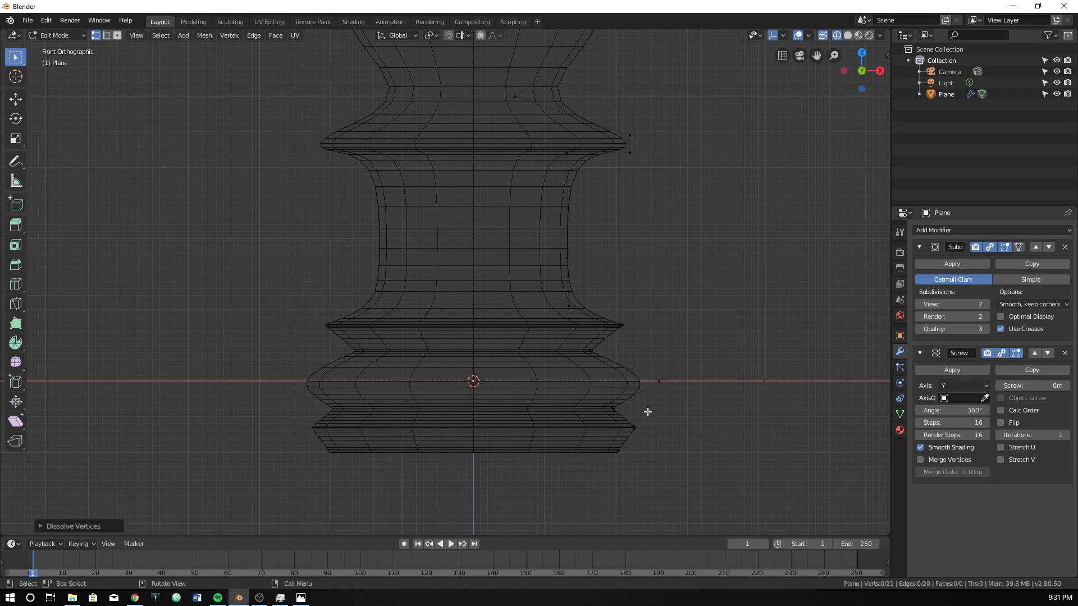
Step: Move the upper base ridge's three vertices down and slightly inward, closer to the groove beneath them
scroll(692, 396, "up", 2)
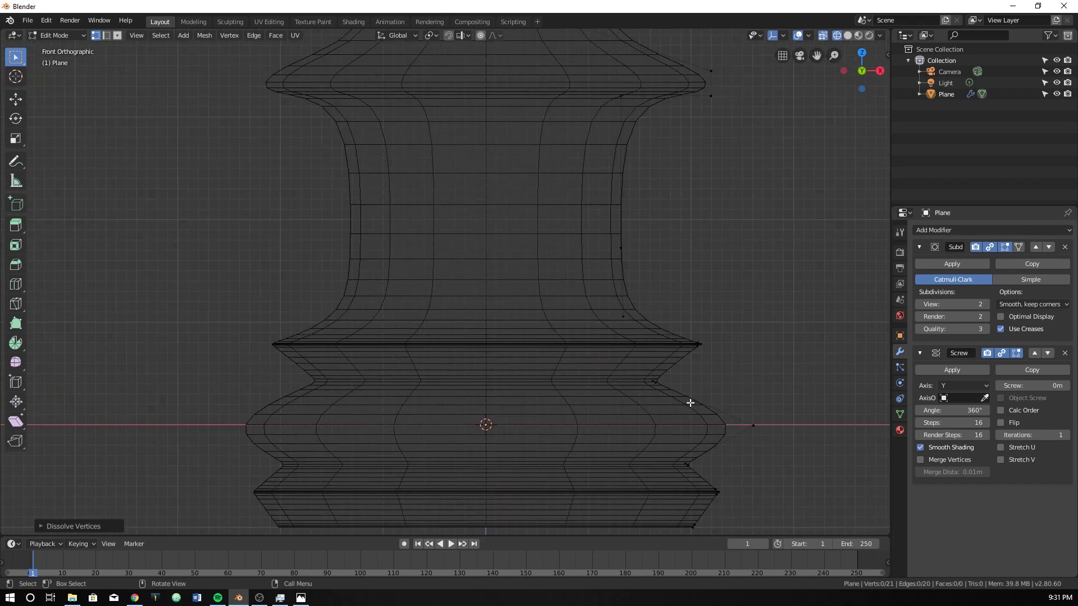
scroll(647, 351, "up", 4)
middle_click_drag(730, 437, 479, 228, "shift")
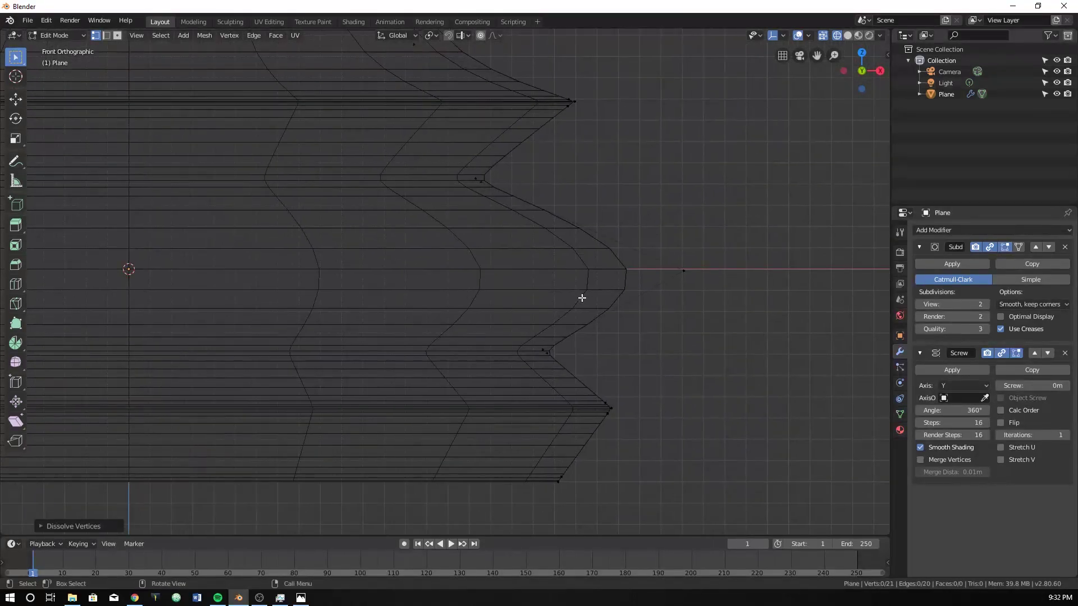
scroll(493, 177, "down", 3)
middle_click_drag(492, 178, 572, 298, "shift")
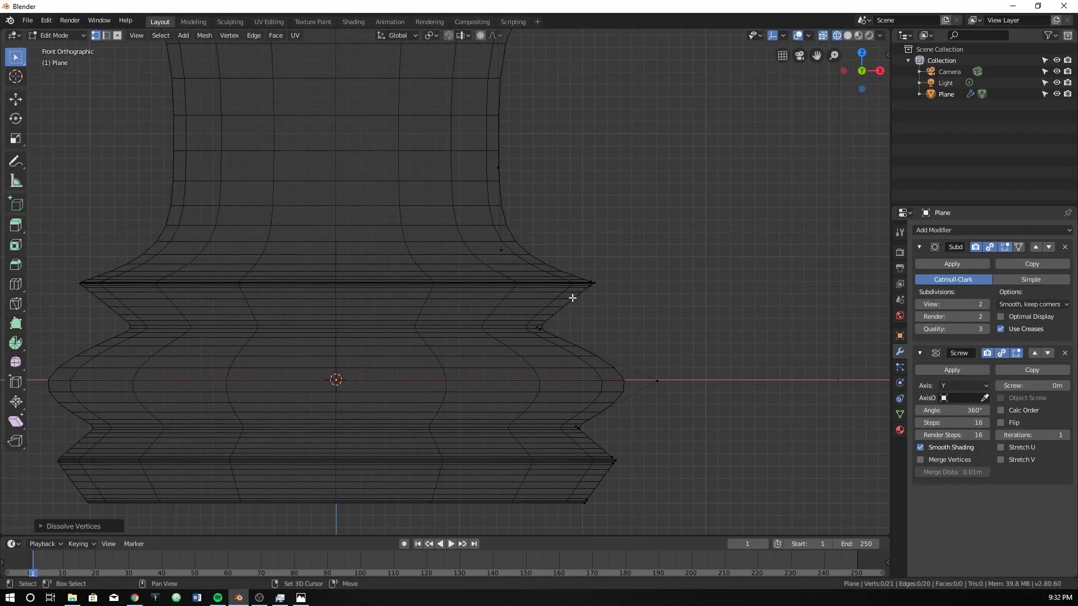
left_click_drag(570, 264, 627, 309)
key("g")
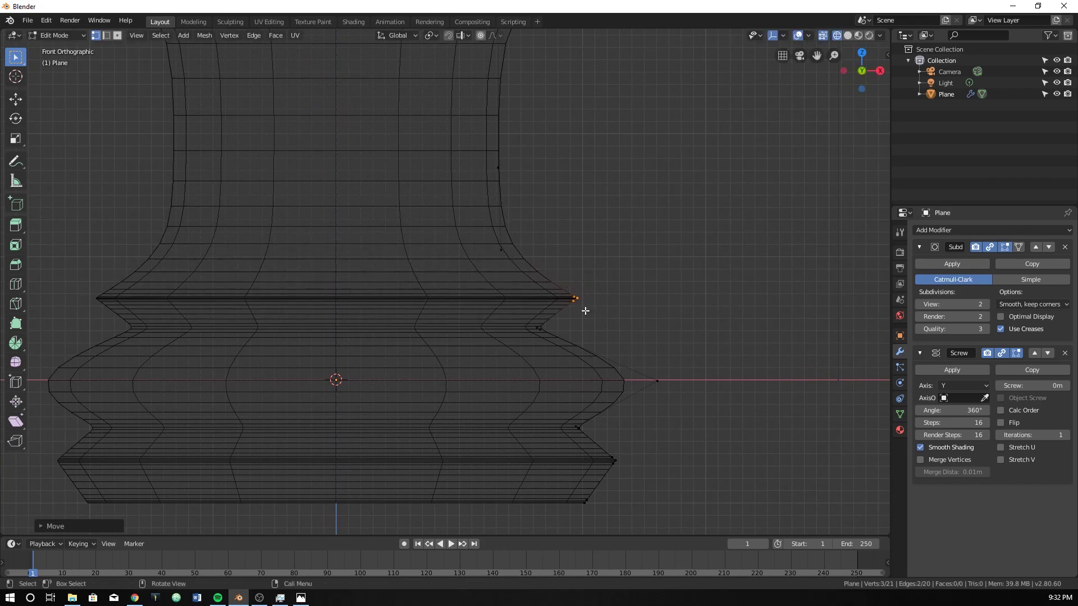
left_click(584, 308)
Step: Move the lowest neck vertex down and out toward the upper base ridge, and narrow the neck by moving its higher vertices inward
left_click_drag(461, 229, 523, 272)
key("g")
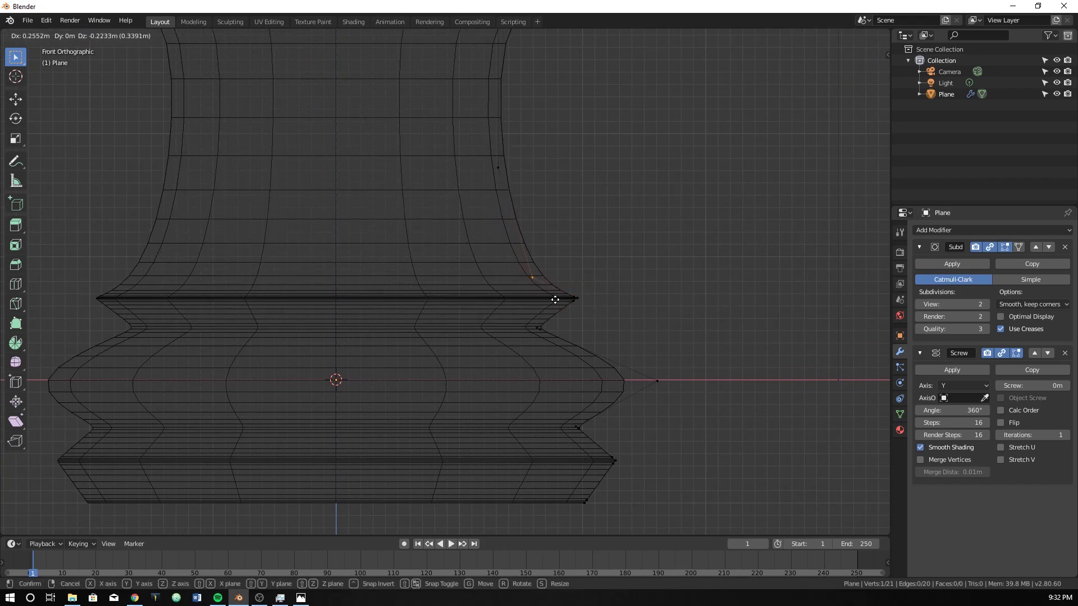
left_click(512, 218)
middle_click_drag(503, 187, 597, 404, "shift")
left_click_drag(579, 186, 602, 223)
key("g")
key("x")
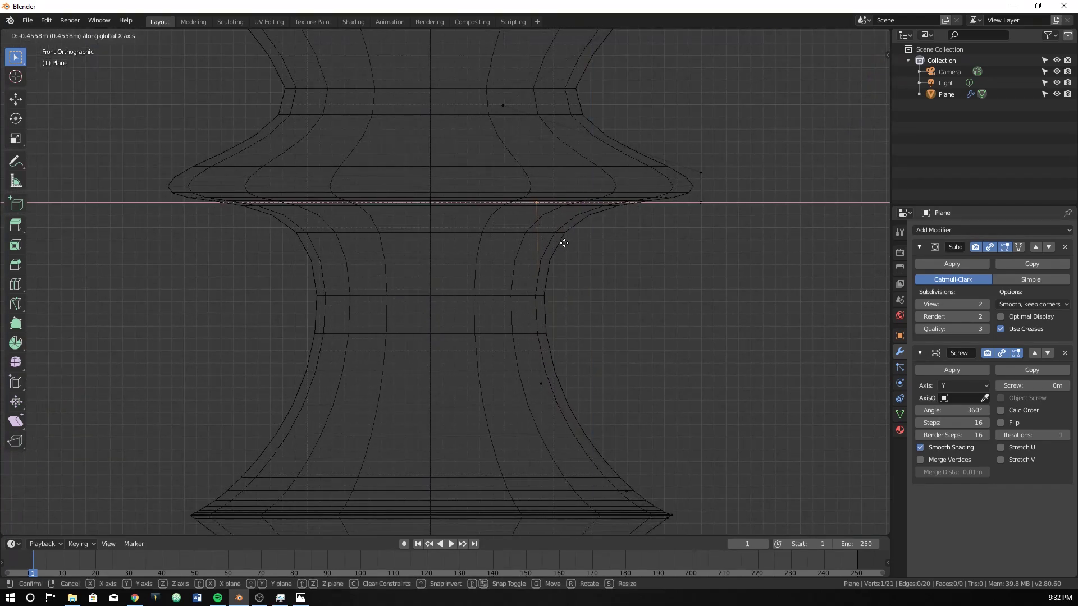
left_click(575, 247)
Step: Move the collar's two outer vertices inward along the X axis to narrow the collar
scroll(575, 247, "down", 5)
scroll(558, 276, "down", 1)
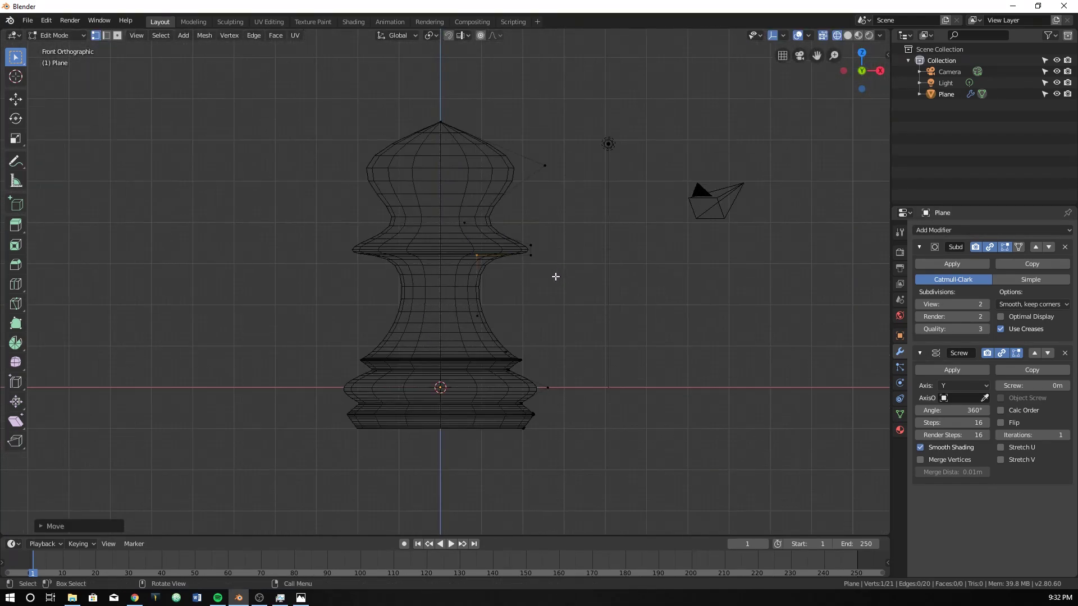
scroll(517, 247, "up", 2)
left_click_drag(540, 210, 620, 278)
key("g")
key("x")
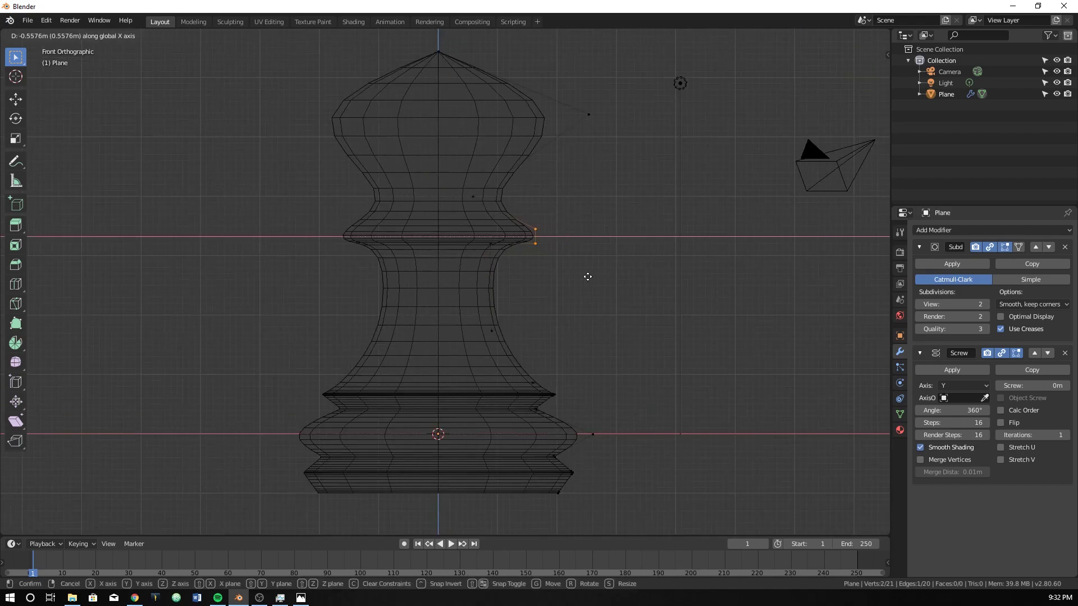
left_click(570, 275)
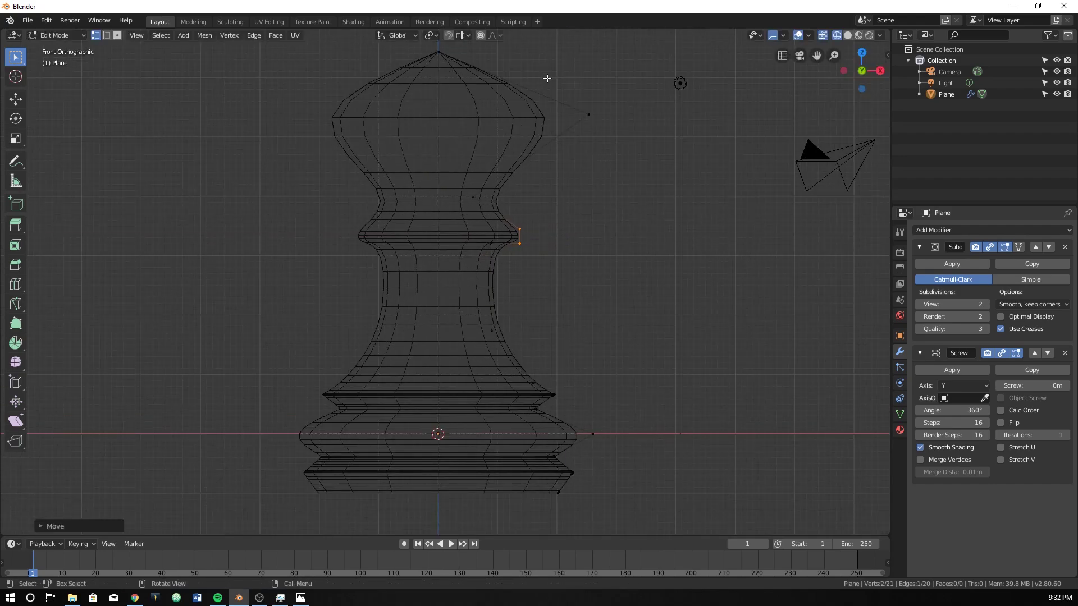
Step: Move the head's outer vertex inward and down, and lower the inner vertex between the head and the collar
left_click_drag(548, 78, 674, 193)
key("g")
left_click(605, 201)
left_click_drag(433, 164, 503, 210)
key("g")
left_click(503, 227)
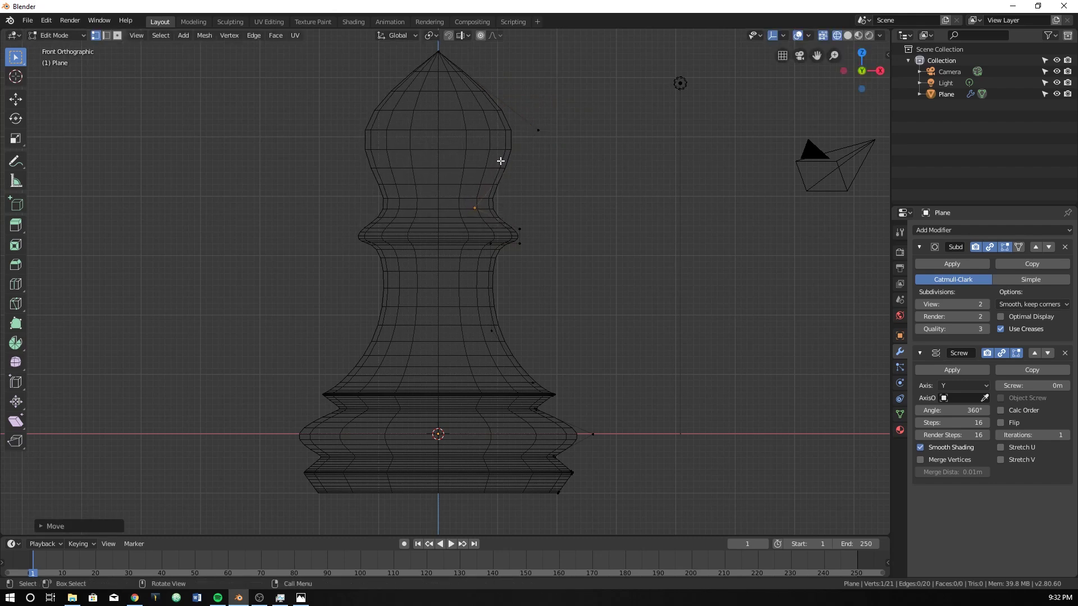
left_click_drag(527, 115, 584, 170)
key("g")
left_click(578, 209)
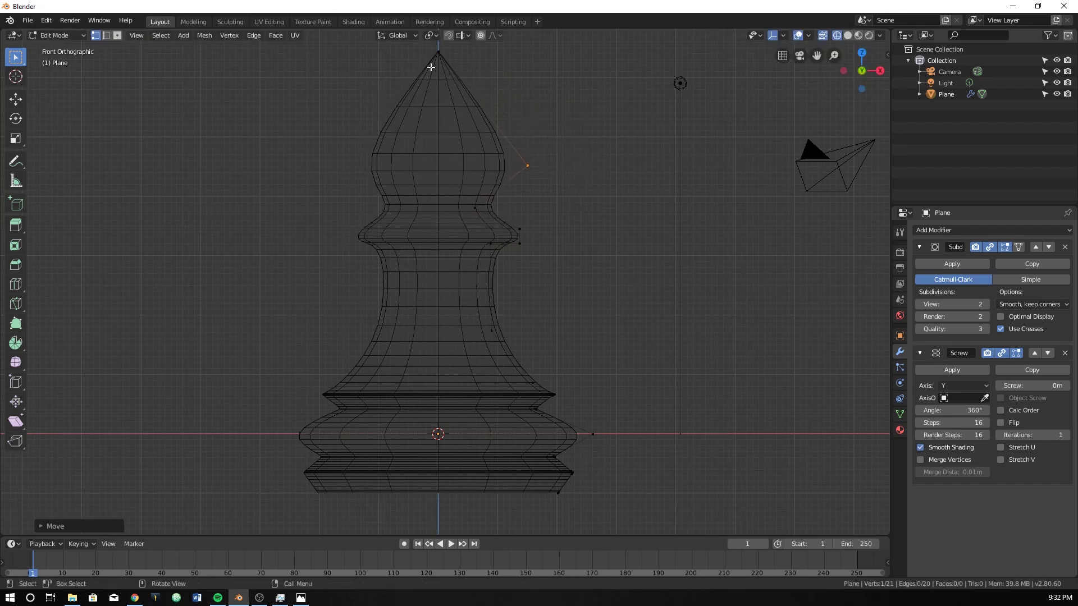
Step: Lower the pawn's tip vertex to shorten the head, and readjust the inner vertex between the head and the collar
left_click_drag(427, 47, 502, 95)
key("g")
left_click(501, 160)
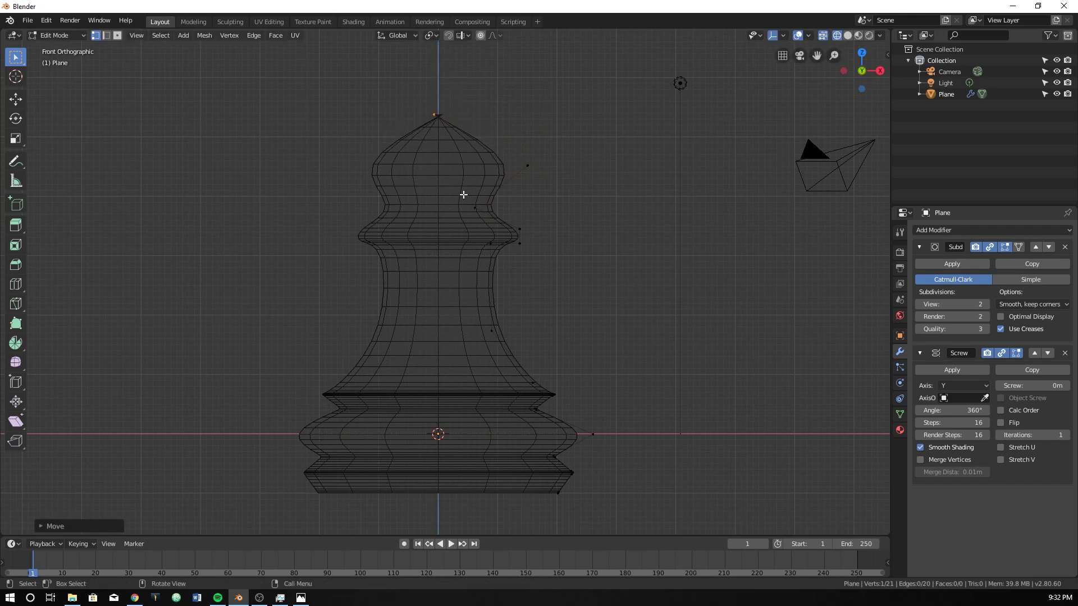
left_click_drag(461, 194, 489, 216)
key("g")
left_click(487, 213)
Step: Select the five vertices from the top of the neck through the collar to the head's outer point and move them up
scroll(536, 255, "down", 3)
middle_click_drag(536, 255, 568, 336, "shift")
scroll(538, 225, "up", 2)
left_click_drag(443, 127, 556, 261)
key("g")
key("x")
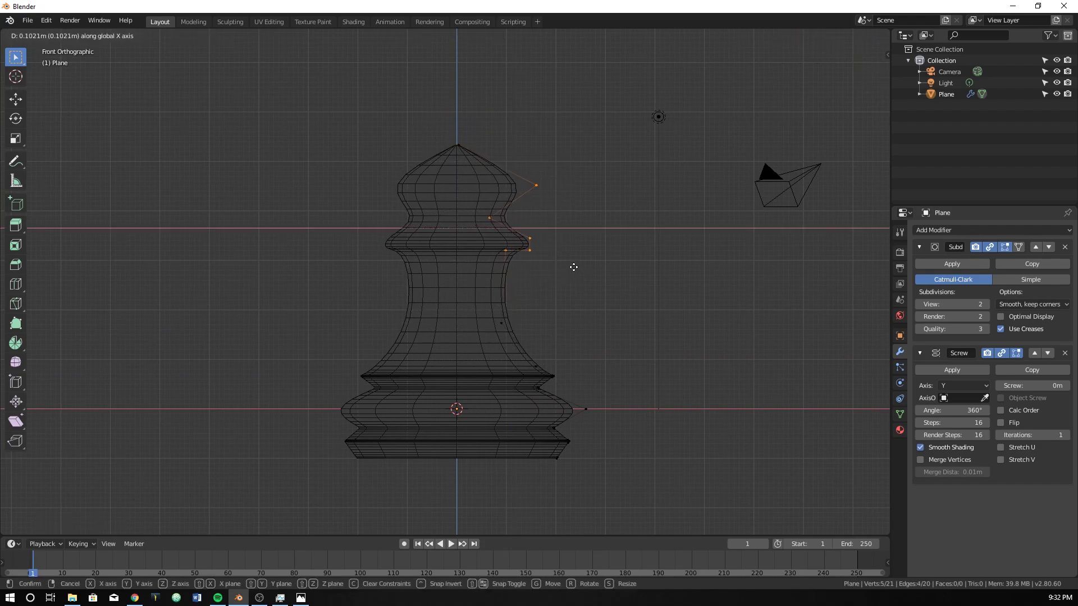
right_click(573, 266)
key("g")
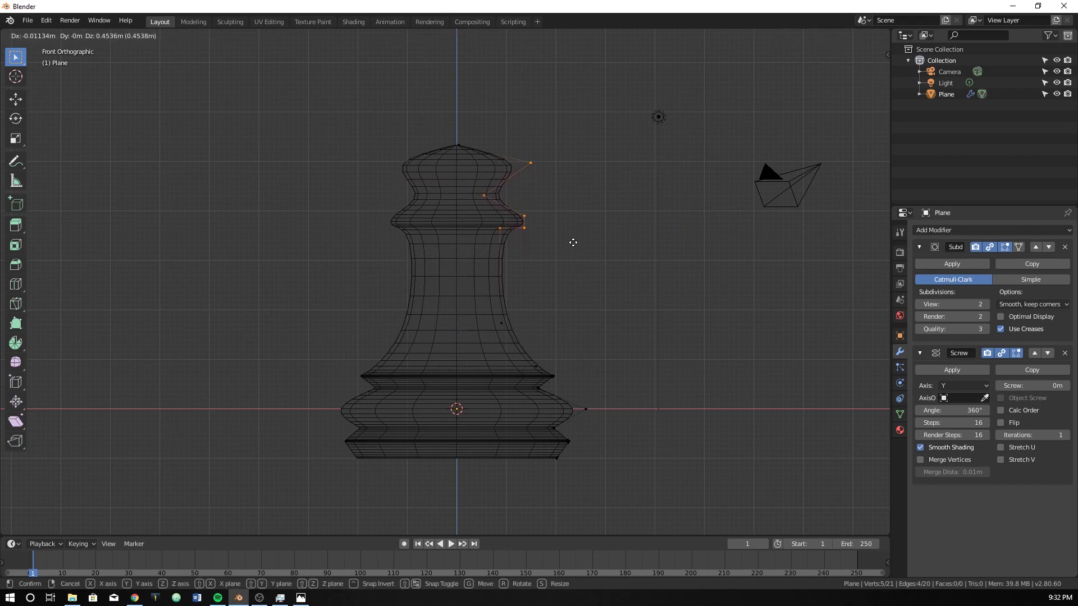
left_click(570, 238)
Step: Raise the tip vertex above the head's outer vertex to restore the head's height
left_click_drag(416, 96, 475, 153)
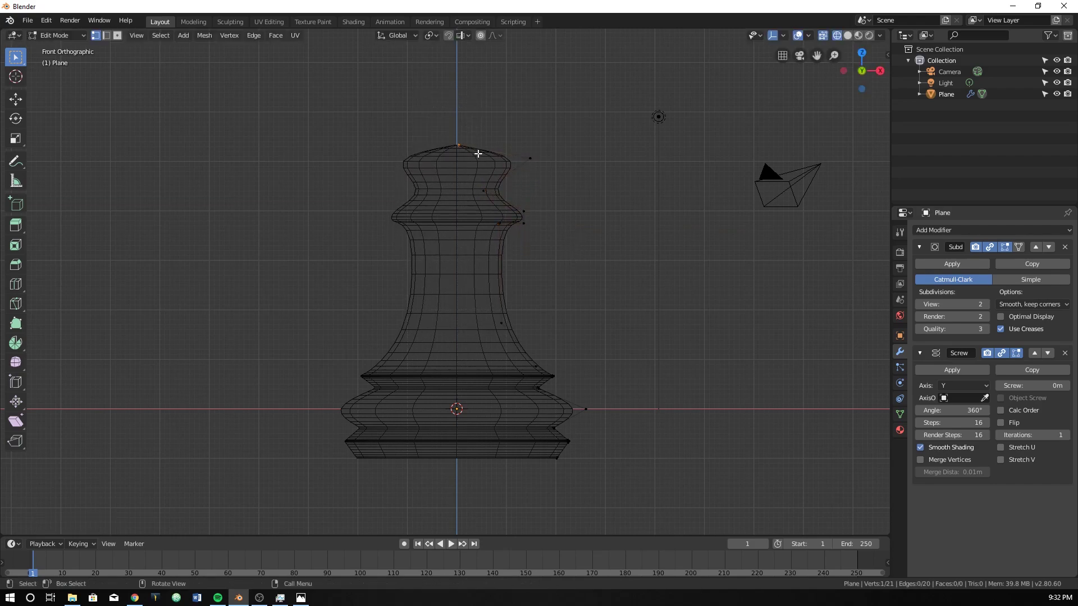
key("g")
left_click(477, 134)
Step: Add a loop cut at the foot of the neck, slide it close to the vertex above the ridge, and move both vertices up and inward
scroll(525, 281, "up", 4)
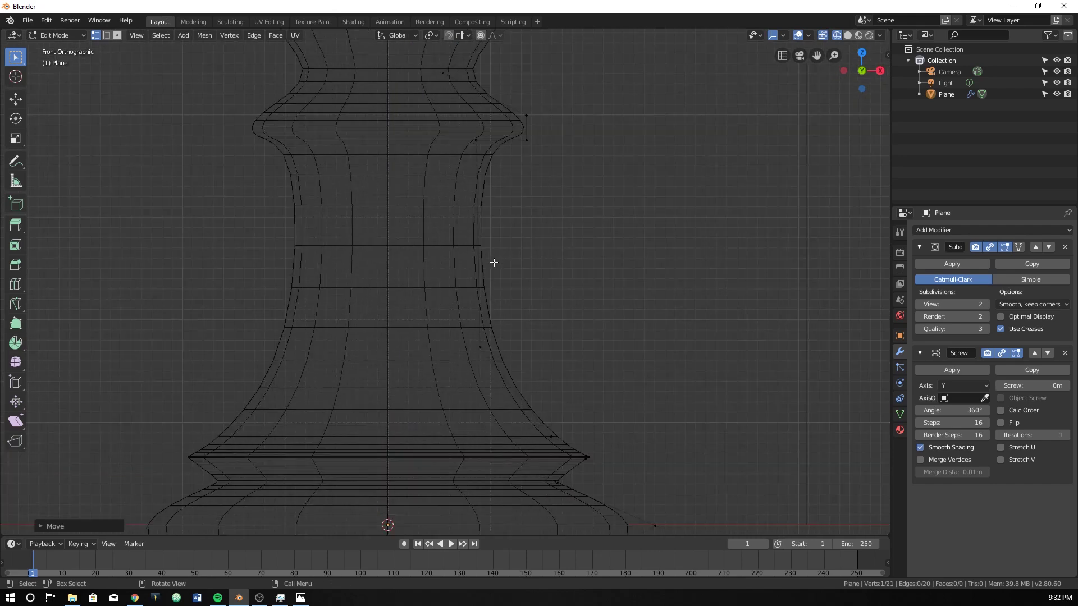
key("ctrl+r")
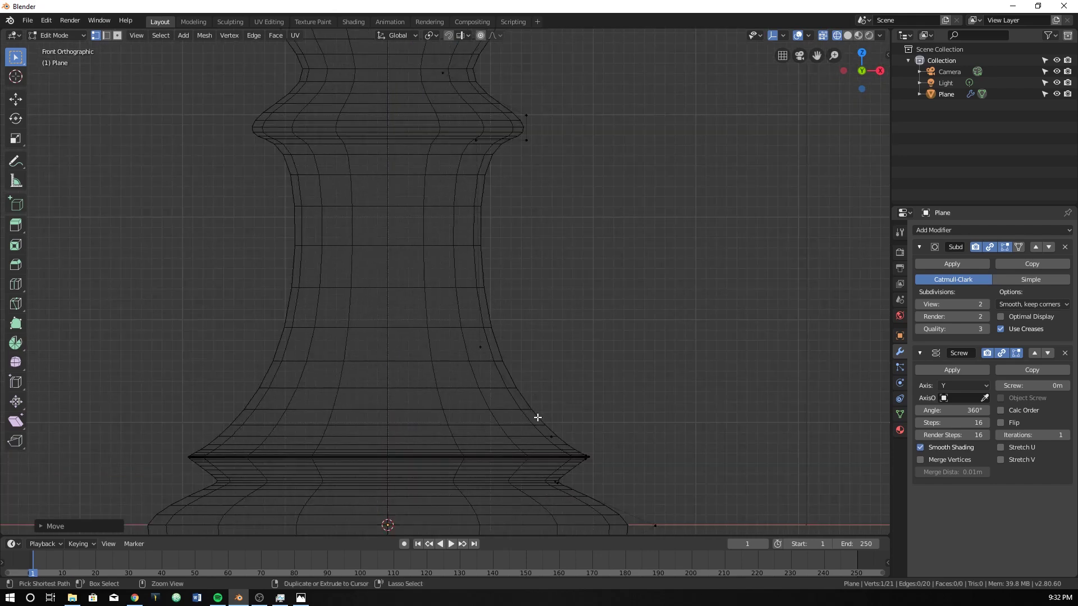
left_click(550, 431)
right_click(555, 436)
key("shift+v")
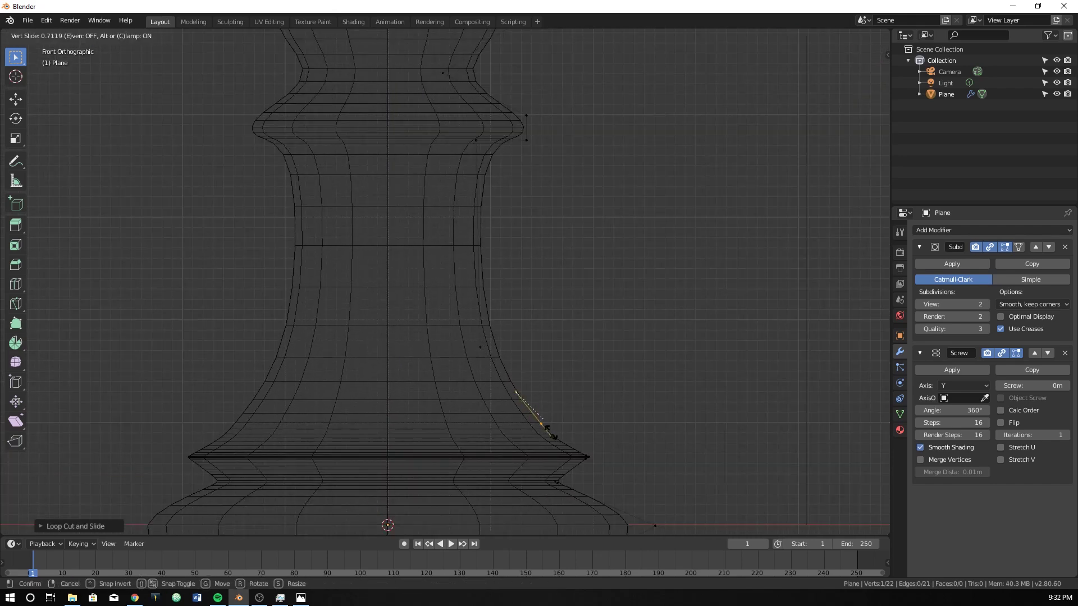
left_click(550, 435)
left_click_drag(540, 420, 564, 443)
key("g")
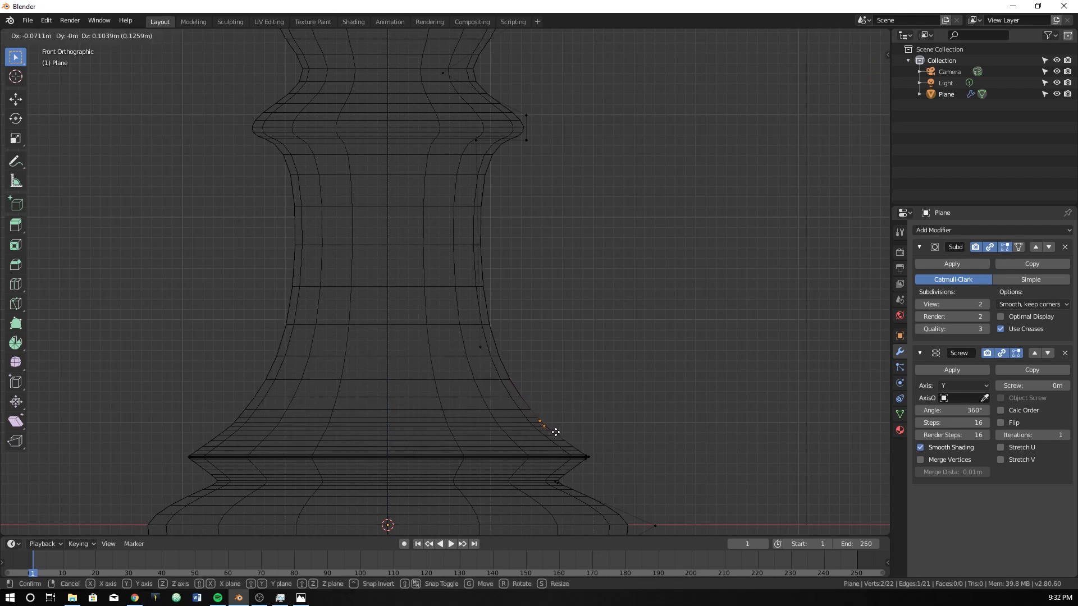
left_click(553, 432)
Step: Add a loop cut between that vertex pair and the upper base ridge, and slide it up close to the pair
key("ctrl+r")
left_click(559, 436)
right_click(559, 438)
key("g")
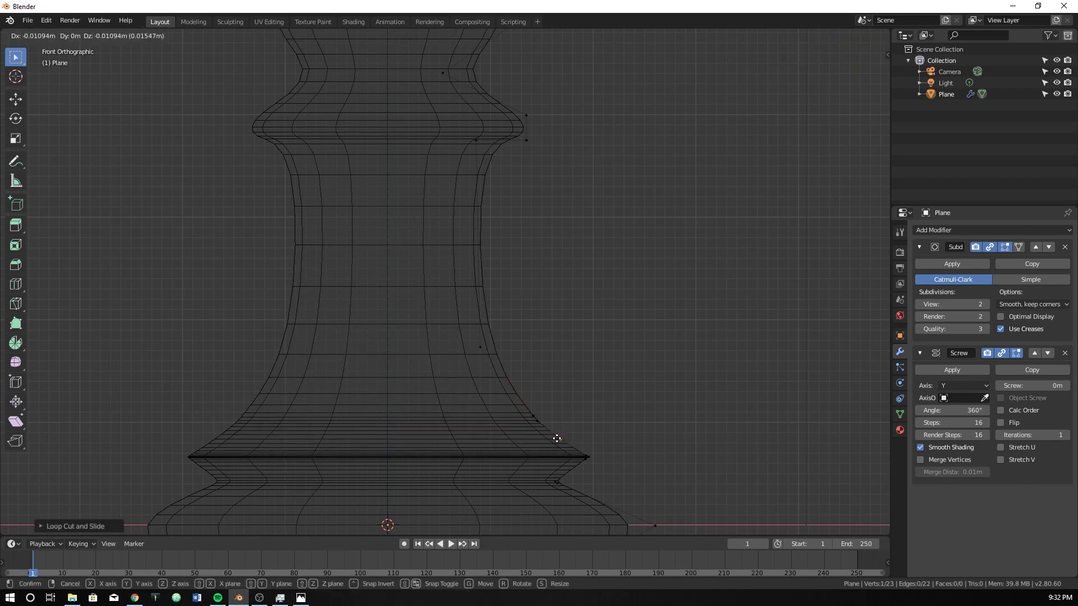
key("g")
left_click(542, 428)
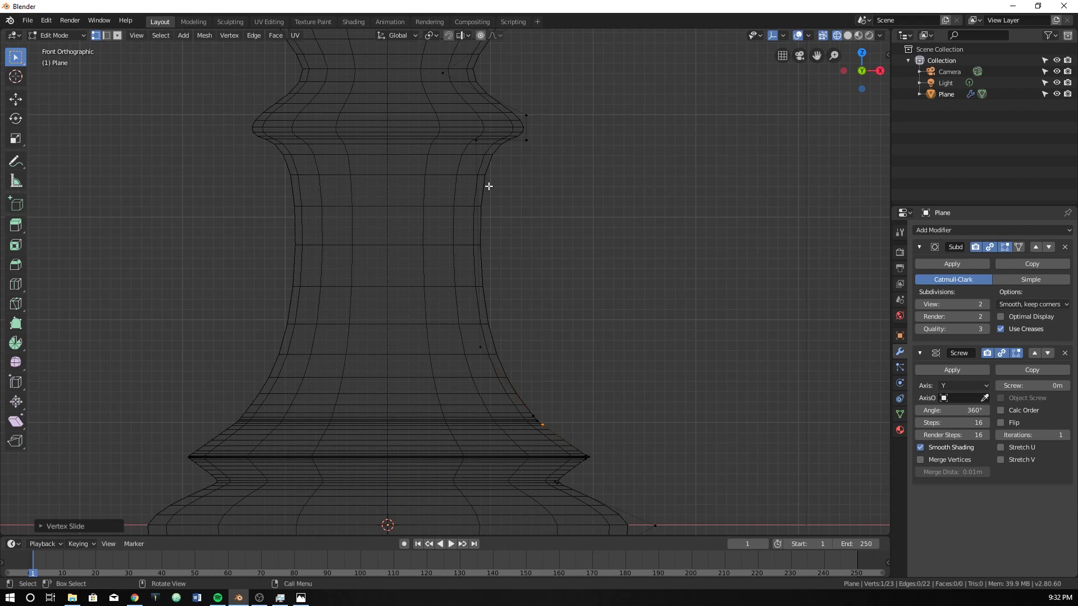
Step: Switch to solid shading, add a loop cut on the neck, and slide it up against the collar's underside
key("z")
left_click(565, 204)
scroll(546, 240, "down", 3)
scroll(505, 253, "up", 4)
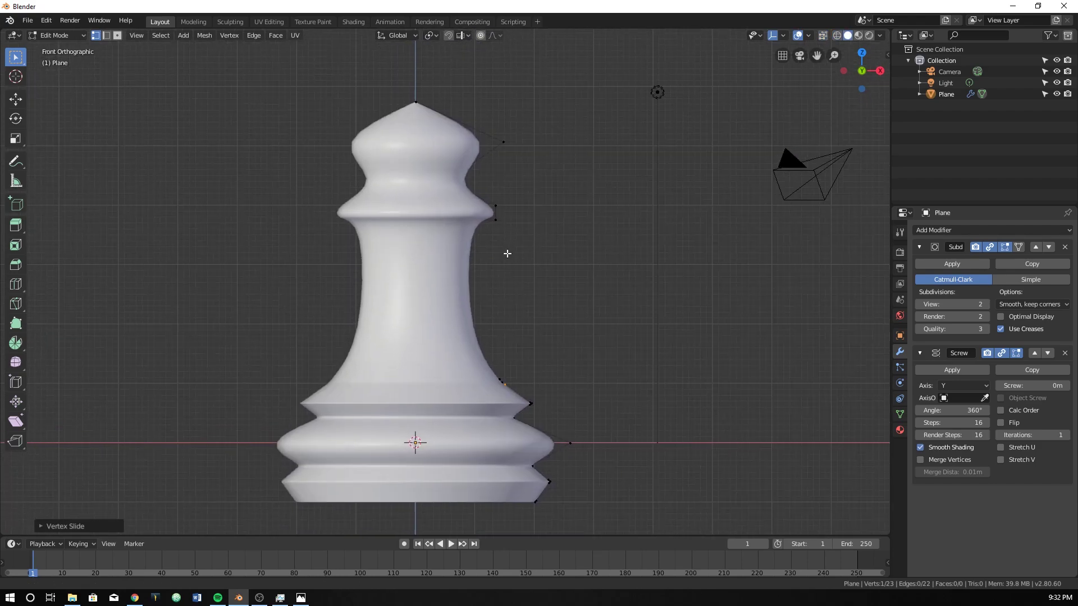
key("ctrl+r")
left_click(486, 356)
right_click(486, 355)
key("shift+v")
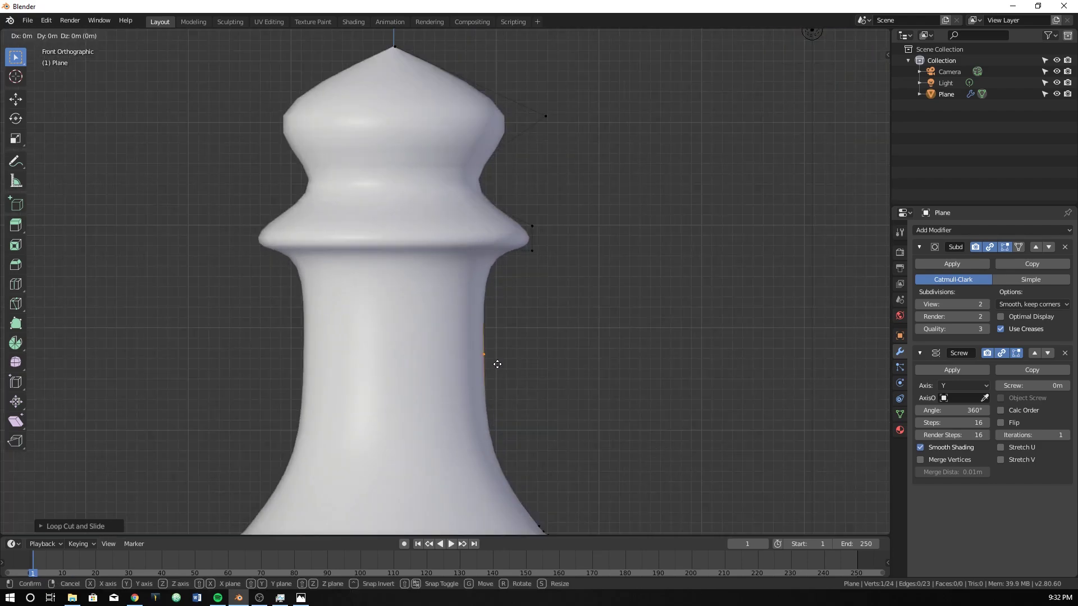
left_click(495, 262)
Step: Add two loop cuts on the collar's underside, sliding one inward to the neck and the other out to the rim
key("ctrl+r")
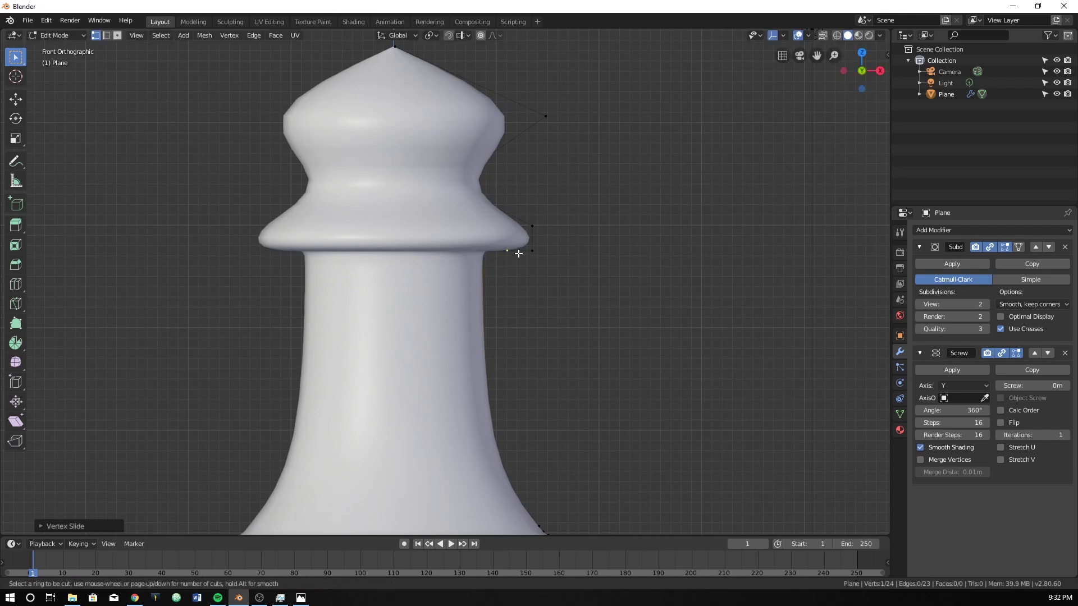
left_click(517, 251)
right_click(517, 252)
key("shift+v")
left_click(499, 254)
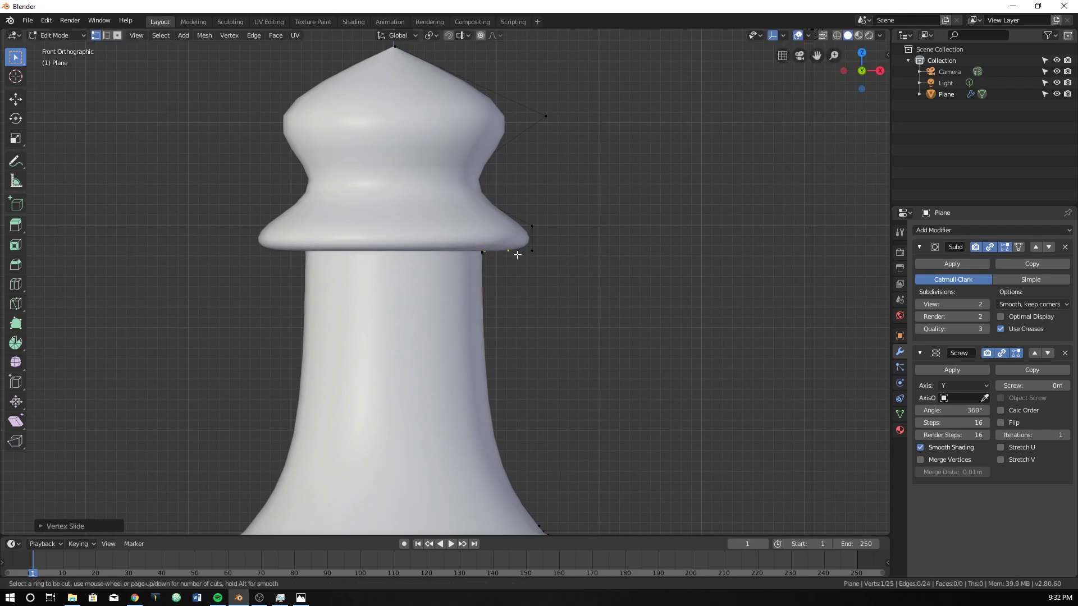
key("ctrl+r")
left_click(519, 253)
left_click(538, 255)
Step: Add two loop cuts on the collar's vertical rim, one near its lower edge and one near its upper edge
key("ctrl+r")
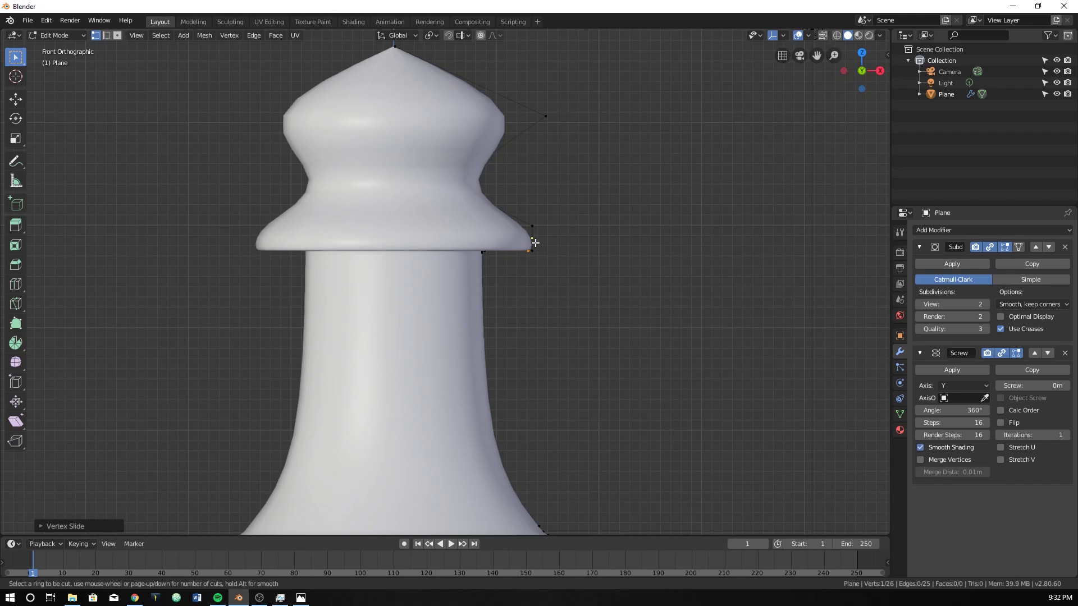
left_click(532, 241)
left_click(533, 239)
key("ctrl+r")
left_click(533, 239)
left_click(533, 240)
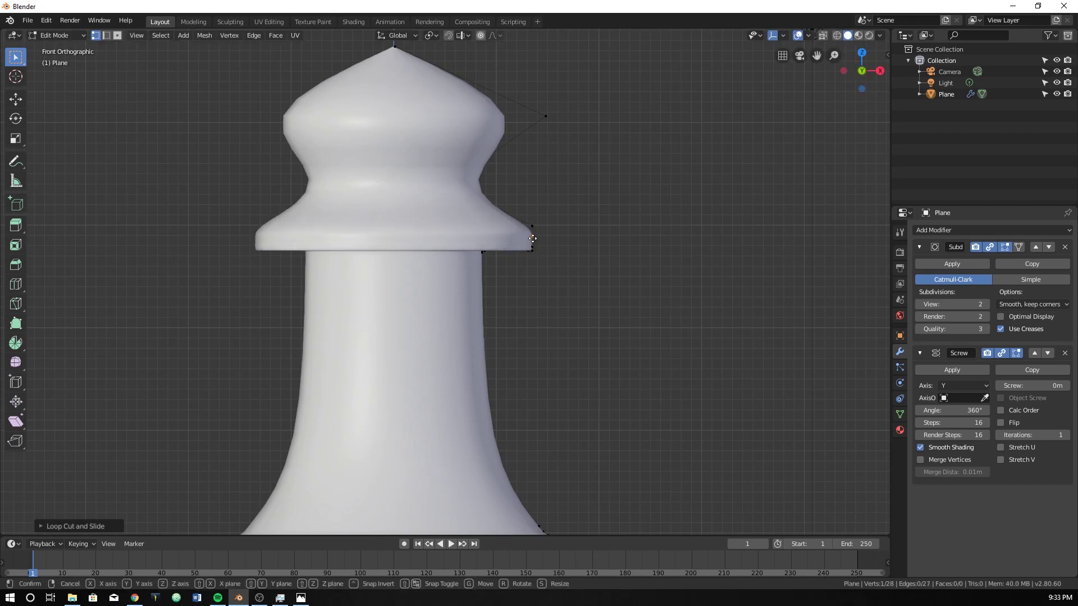
Step: Add two loop cuts on the collar's top slope, sliding one out to the rim and the other inward to the head
key("g")
key("g")
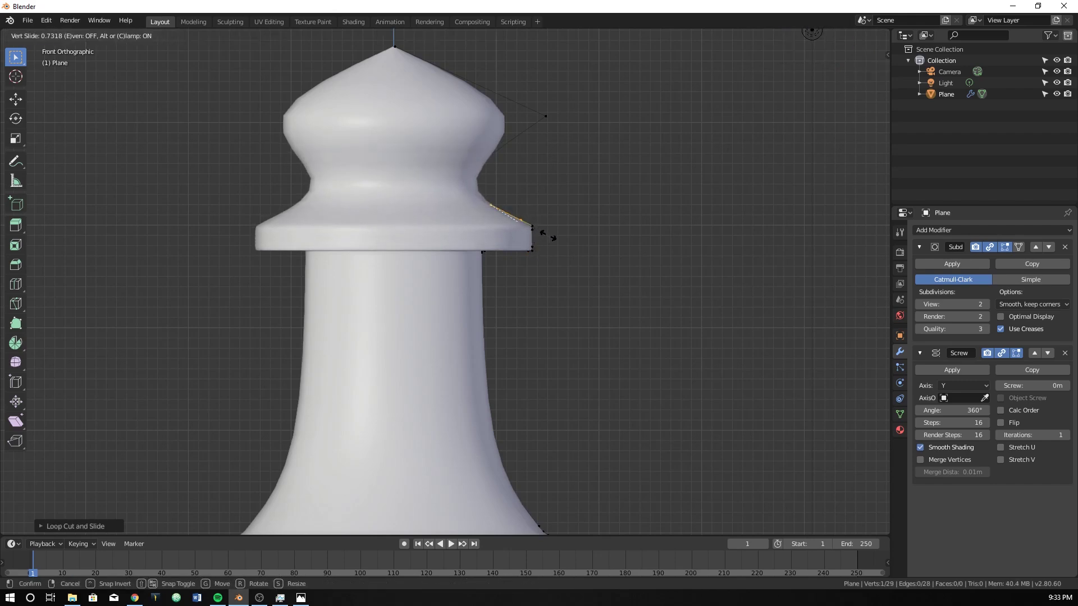
left_click(556, 243)
key("ctrl+r")
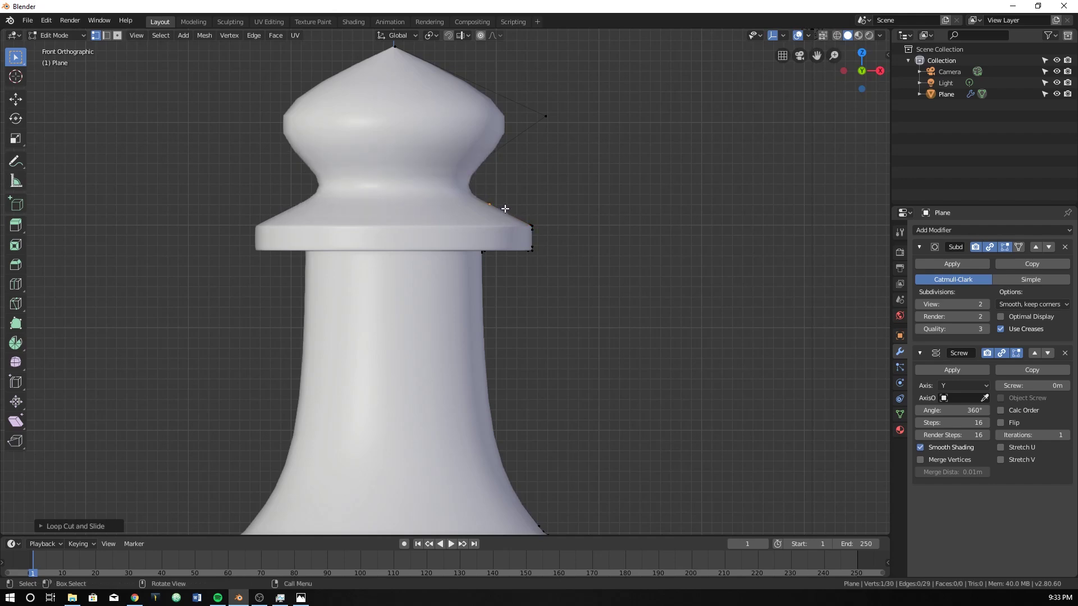
left_click(503, 212)
left_click(453, 190)
Step: Add a loop cut on the head's underside and slide it down to the crease above the collar
key("ctrl+r")
left_click(481, 162)
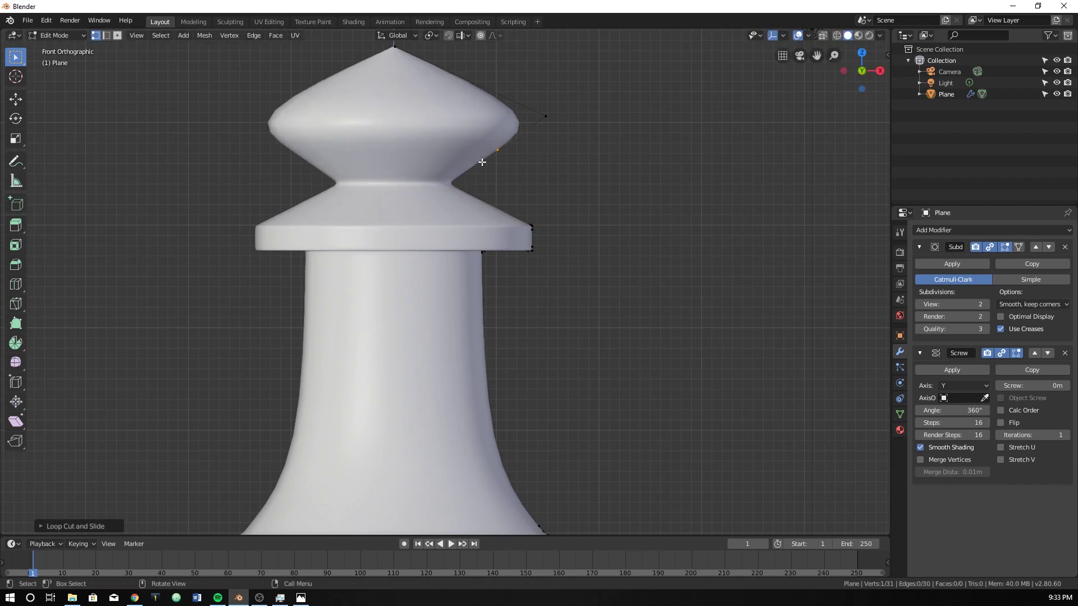
key("g")
key("g")
left_click(443, 200)
Step: Add another loop cut on the head's underside and move its vertex outward and down to round out the bottom
key("ctrl+r")
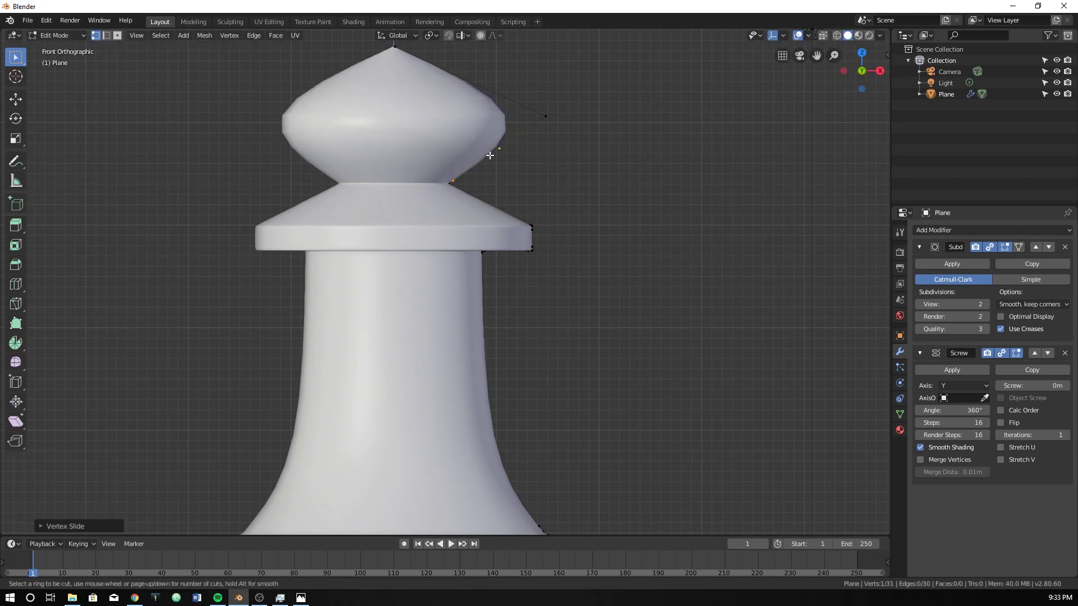
left_click(490, 152)
key("g")
left_click(511, 183)
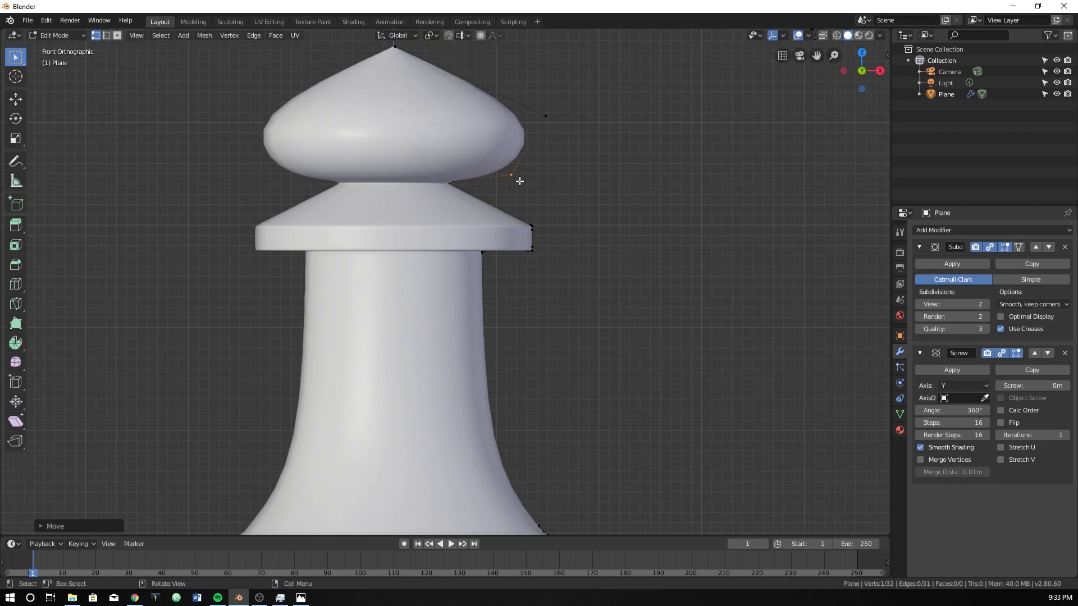
left_click(496, 113)
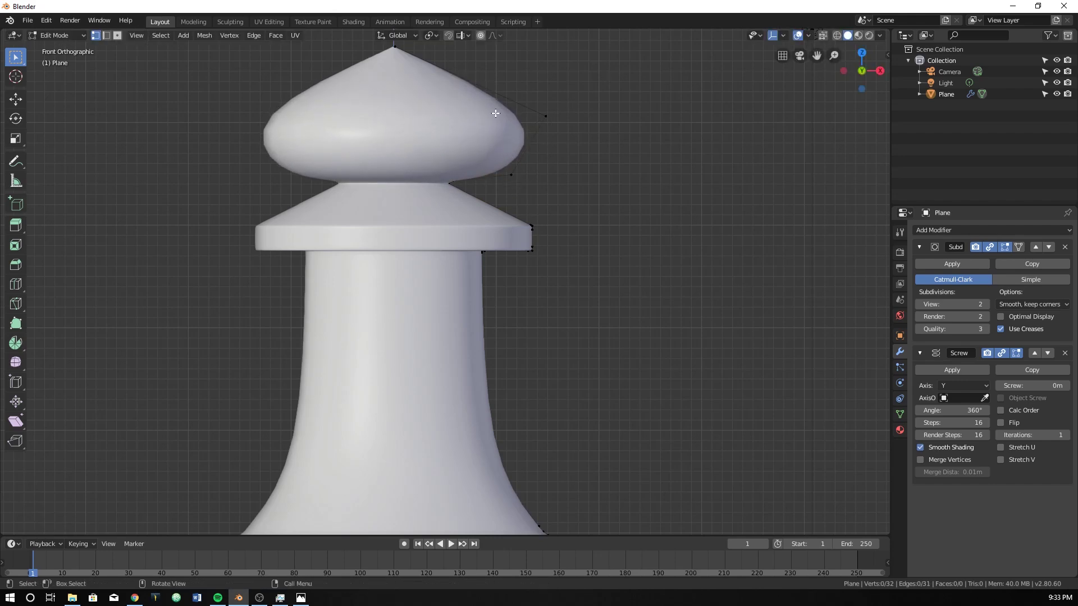
Step: Add a loop cut on the head's top slope and raise its vertex and the tip to dome the head
middle_click_drag(483, 105, 475, 211, "shift")
key("ctrl+r")
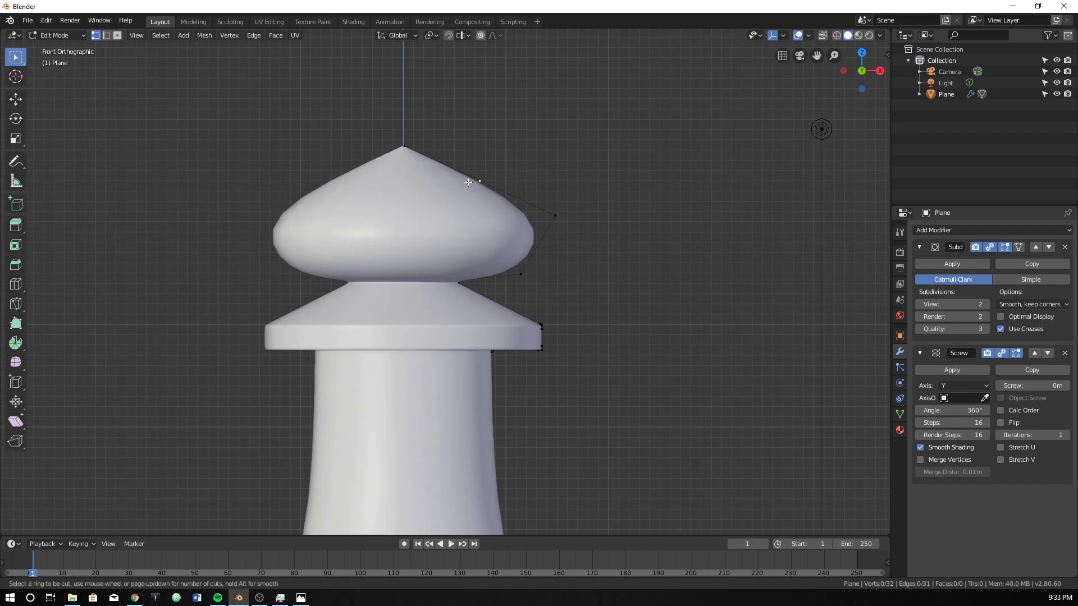
double_click(471, 179)
key("g")
left_click(477, 138)
key("g")
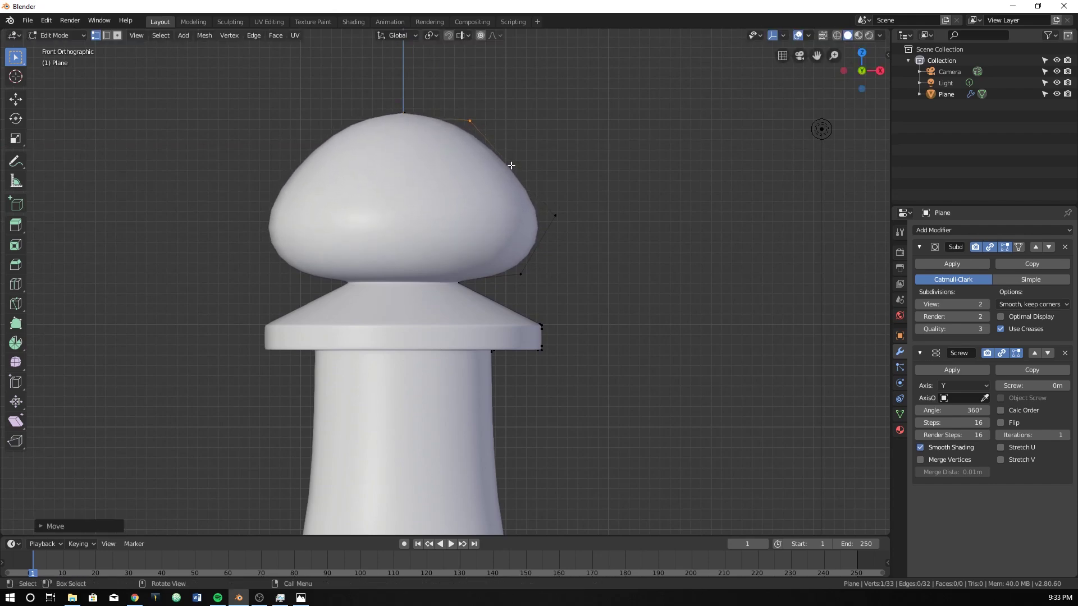
Step: Move the head's outer vertex up and inward and pull its lower vertex inward to make the head rounder
left_click_drag(527, 176, 581, 231)
key("g")
left_click(565, 207)
left_click_drag(510, 248, 532, 290)
key("g")
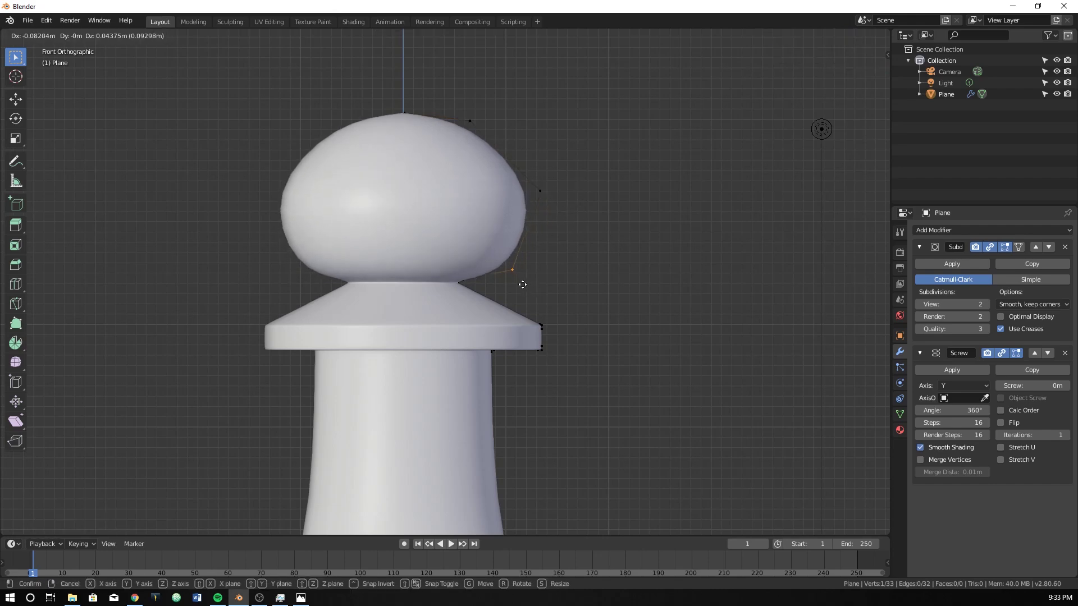
left_click(509, 288)
left_click_drag(508, 171, 561, 201)
key("g")
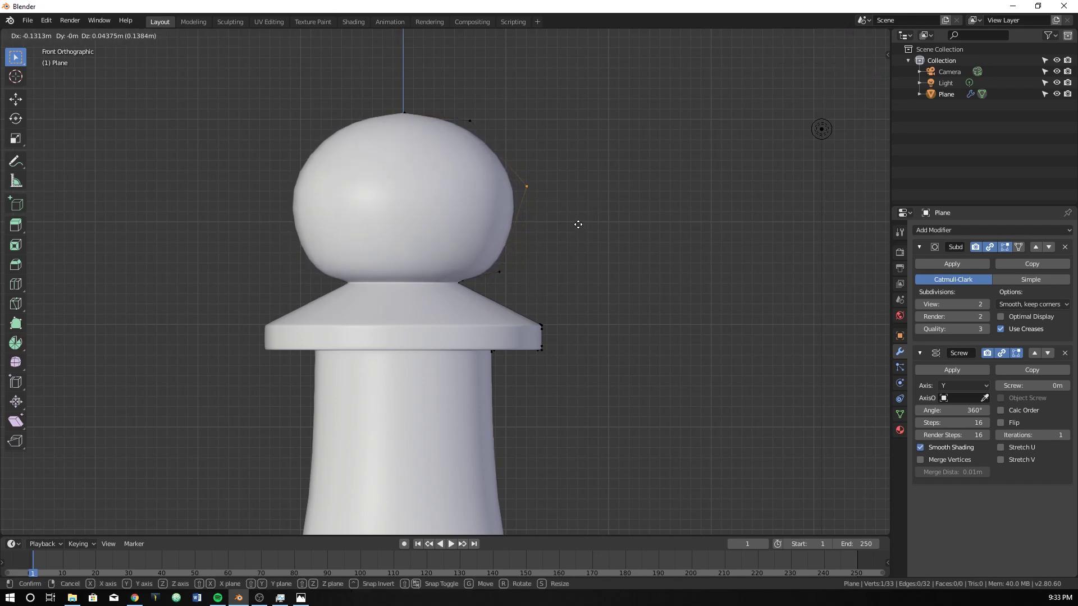
left_click(576, 224)
Step: Raise the head's upper vertex and the tip vertex slightly to even out the sphere's top
left_click_drag(455, 93, 481, 143)
key("g")
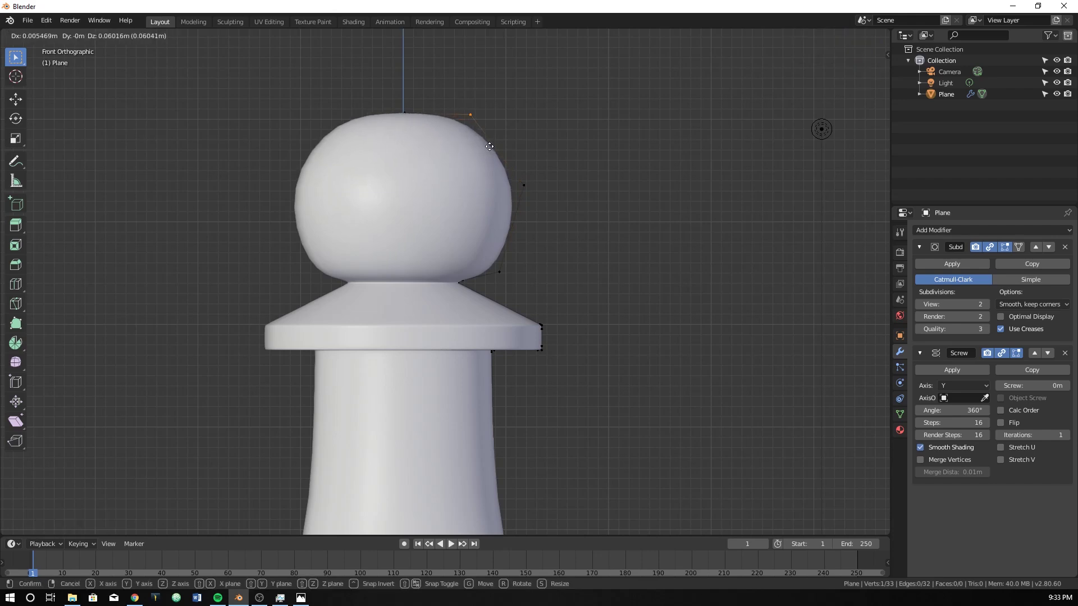
left_click(490, 147)
left_click_drag(382, 91, 427, 121)
key("g")
left_click(462, 156)
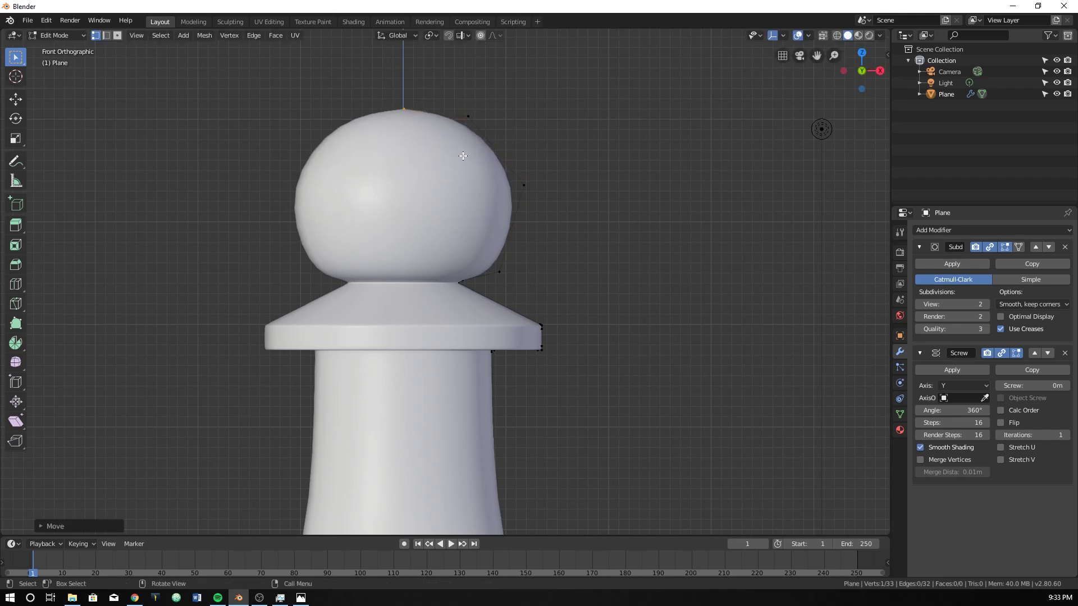
Step: Examine the whole pawn's silhouette and proportions in Object Mode
scroll(462, 156, "down", 10)
key("Tab")
scroll(489, 304, "up", 4)
scroll(497, 232, "up", 2)
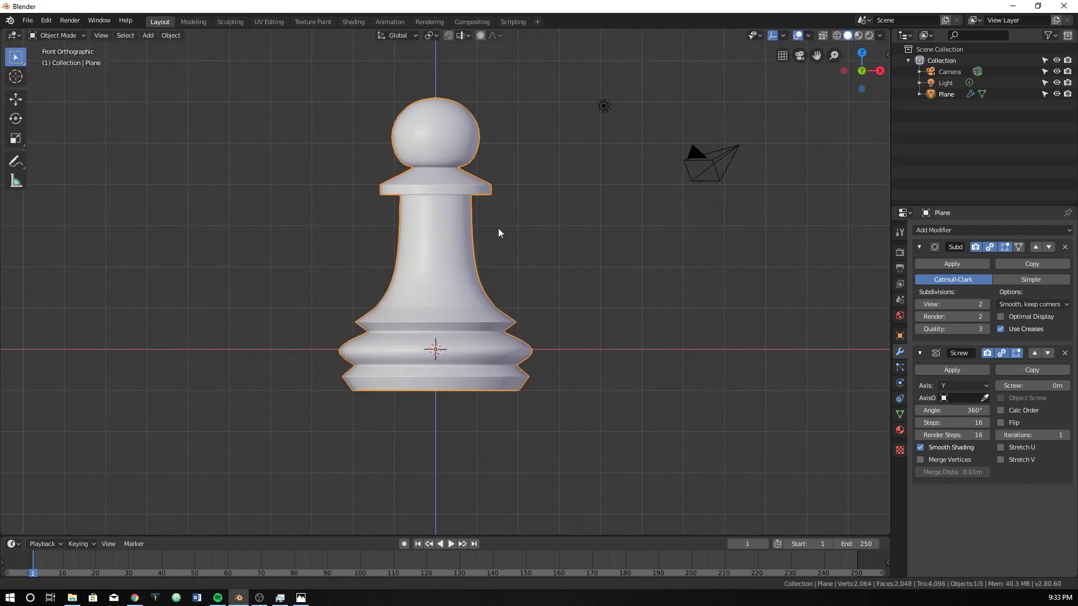
mouse_move(498, 233)
middle_mouse_down()
mouse_move(481, 265)
mouse_move(502, 249)
mouse_move(502, 268)
mouse_move(508, 250)
middle_mouse_up()
key("KP_1")
scroll(507, 248, "up", 3)
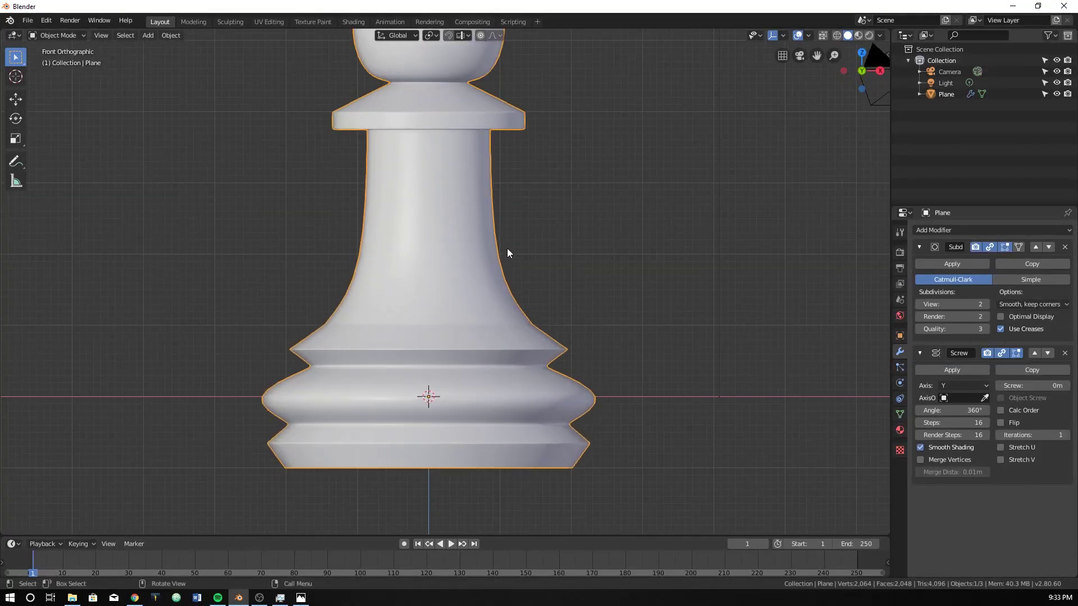
scroll(521, 208, "down", 4)
Step: In Edit Mode with wireframe shading, select all collar and head vertices and move them up along Z to lengthen the neck
key("Tab")
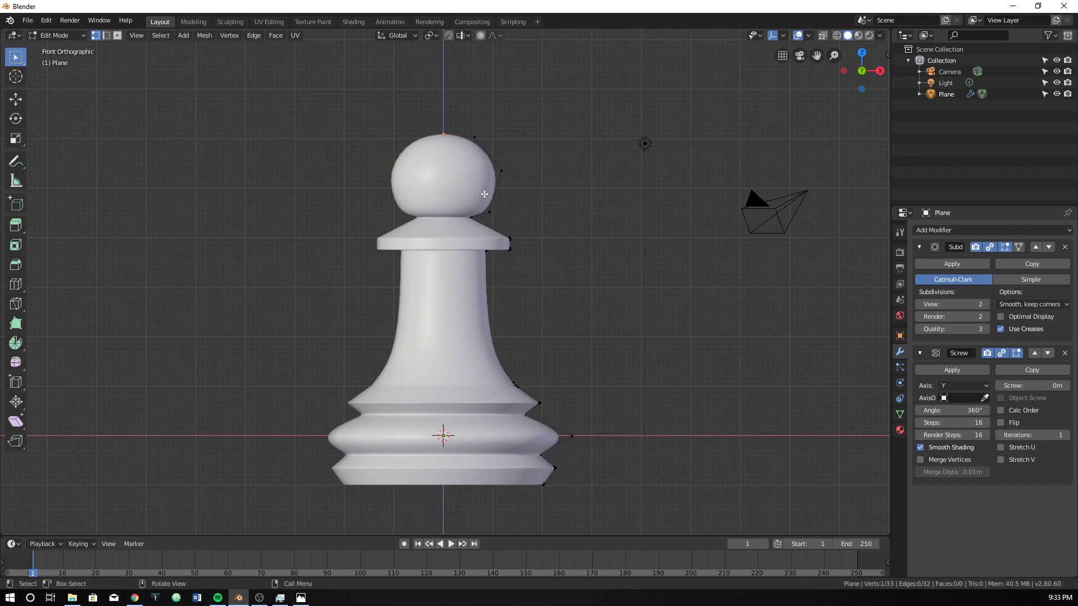
key("z")
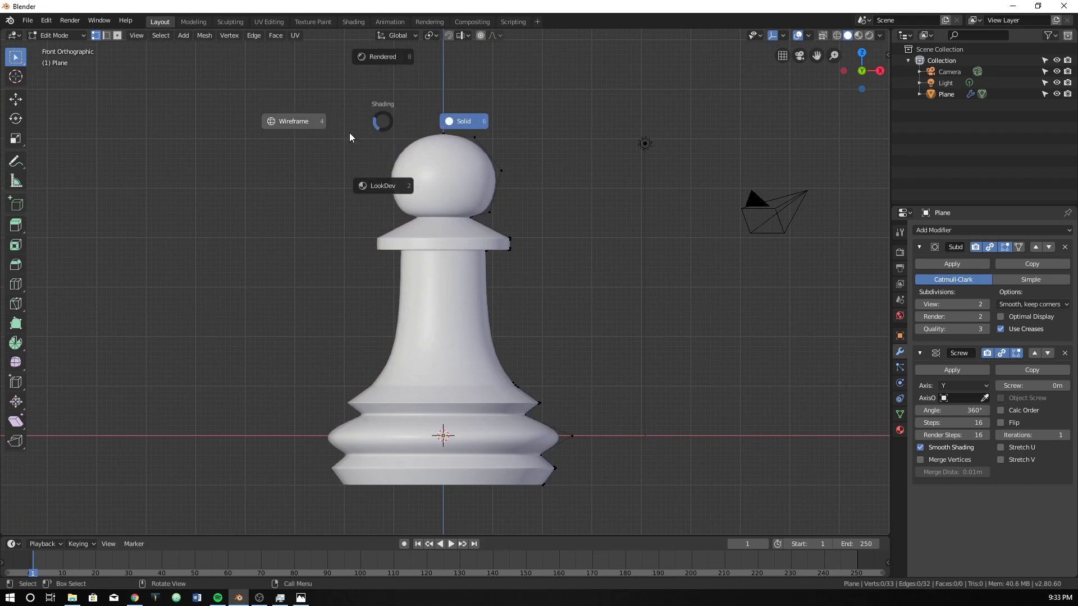
left_click(298, 120)
left_click_drag(430, 89, 635, 319)
key("g")
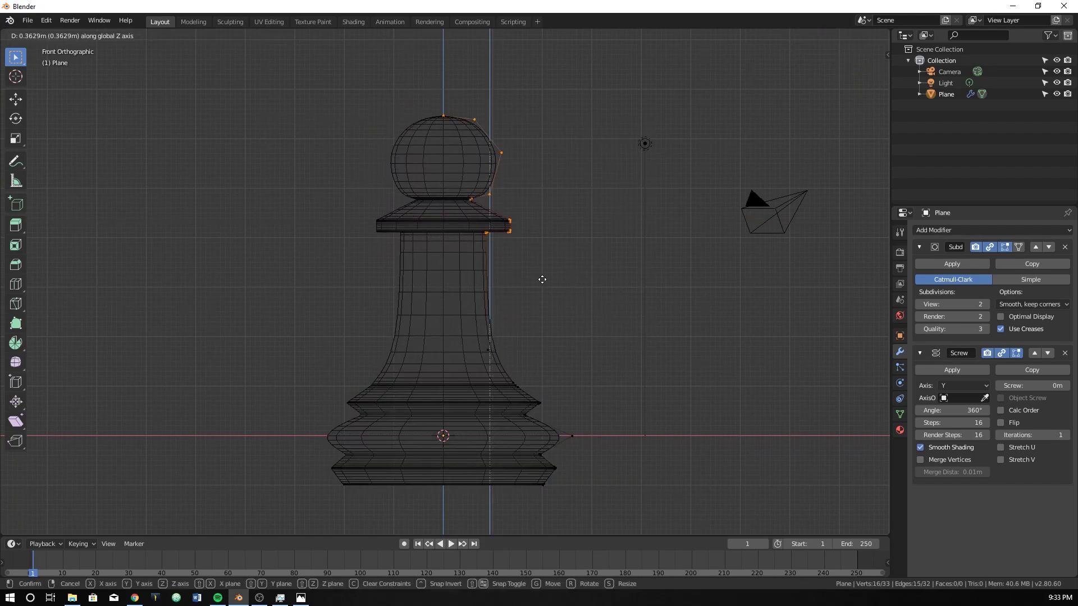
left_click(547, 276)
key("g")
key("z")
left_click(559, 256)
Step: Move the lower neck vertex, the upper base ridge vertices and the bulge's outer vertex up along Z
left_click_drag(488, 313, 589, 454)
key("g")
key("z")
left_click(522, 325)
key("g")
key("z")
left_click(546, 400)
key("g")
key("z")
left_click(542, 441)
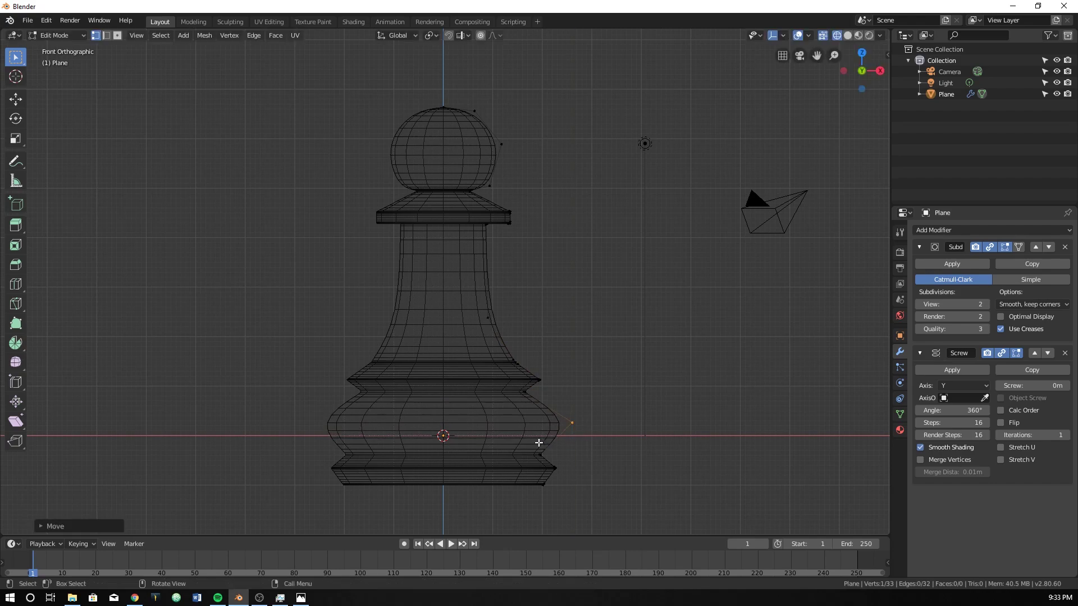
Step: Select the vertices from the foot of the neck through the groove below the bulge and adjust their height upward along Z
left_click_drag(528, 436, 548, 459)
left_click_drag(481, 323, 616, 462)
key("g")
key("z")
left_click(613, 434)
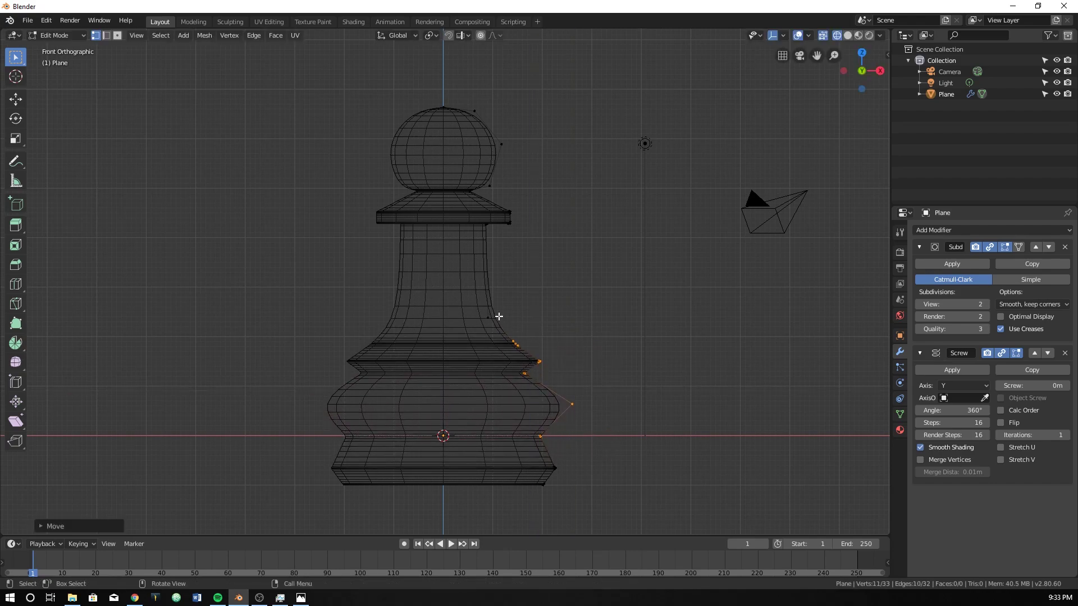
key("g")
key("z")
left_click(559, 402)
Step: Pull the base bulge's outer vertex inward, and move the groove vertices beneath it inward and down
left_click_drag(556, 396, 599, 430)
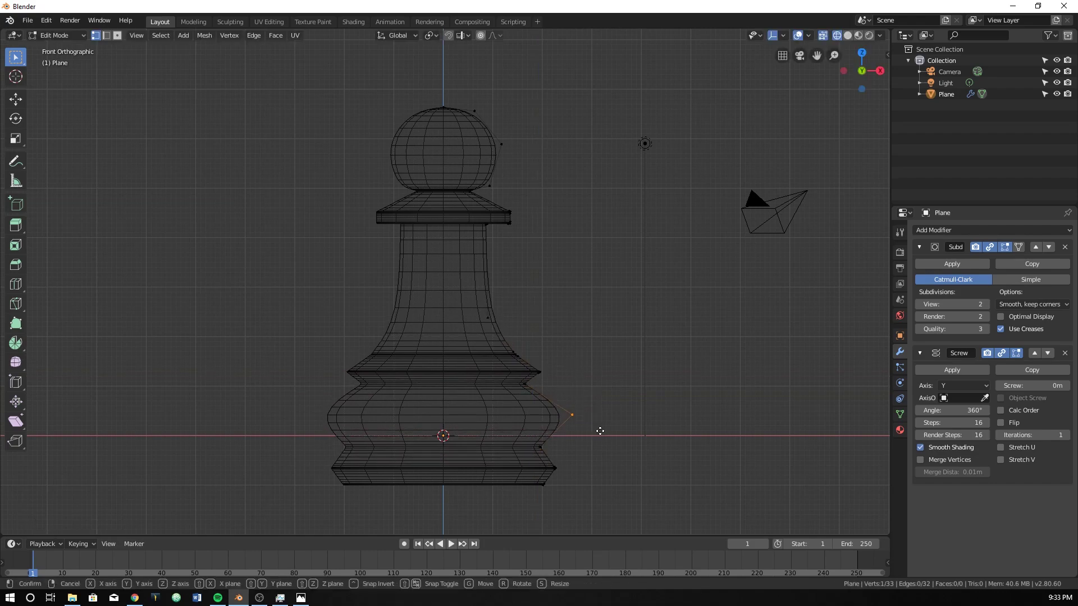
key("g")
left_click(588, 433)
left_click_drag(529, 439, 552, 458)
key("g")
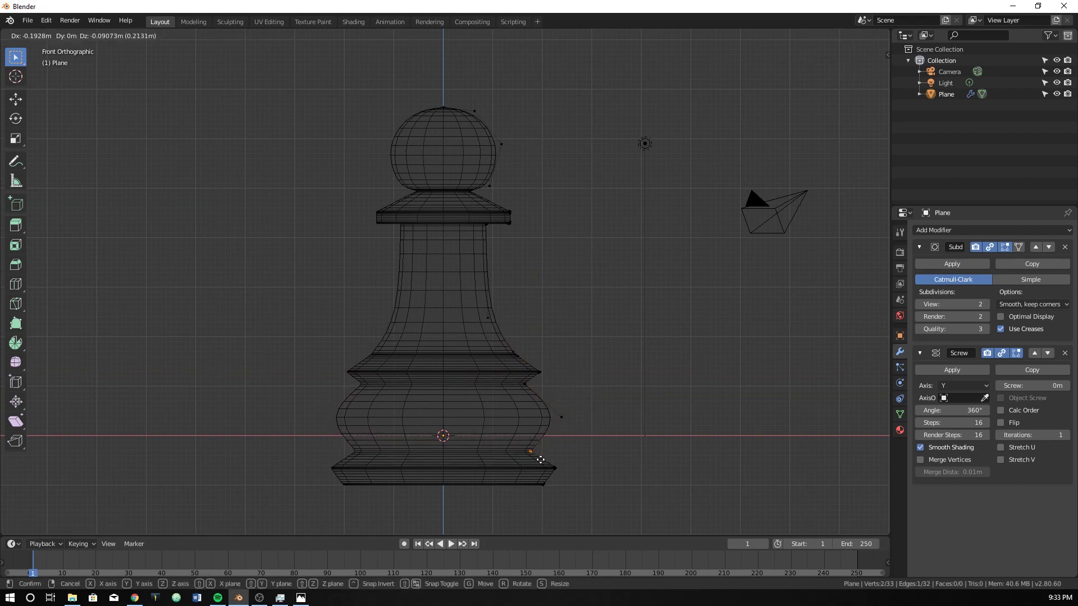
left_click(542, 457)
Step: Check the reshaped pawn in Object Mode with solid shading, and return to Edit Mode in front view
key("Tab")
scroll(577, 413, "down", 3)
key("z")
left_click(651, 399)
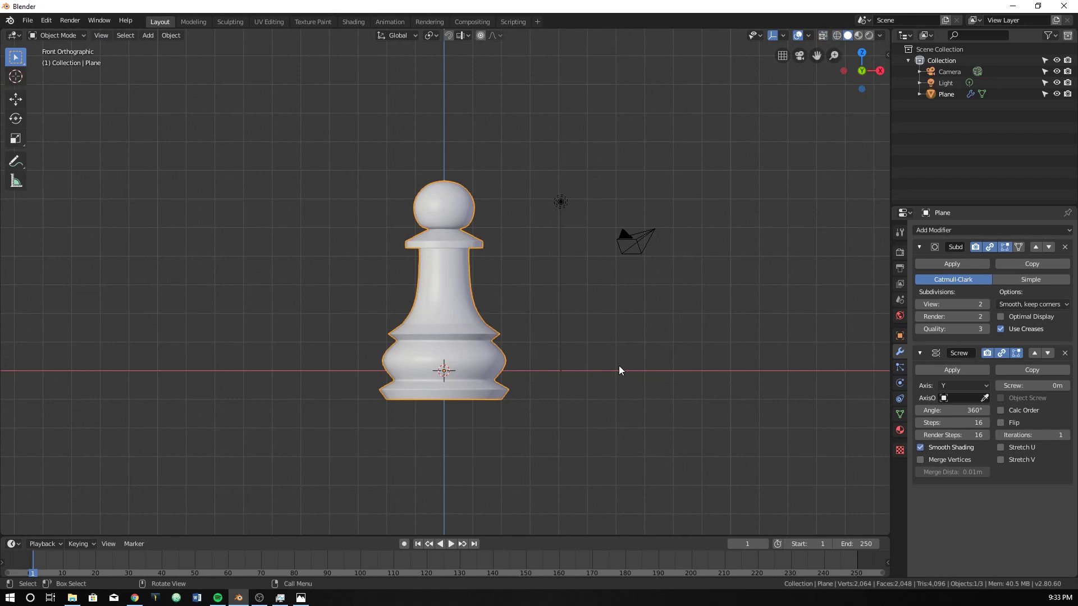
mouse_move(619, 366)
middle_mouse_down()
mouse_move(542, 367)
mouse_move(574, 354)
mouse_move(614, 361)
mouse_move(481, 294)
middle_mouse_up()
key("Tab")
key("KP_1")
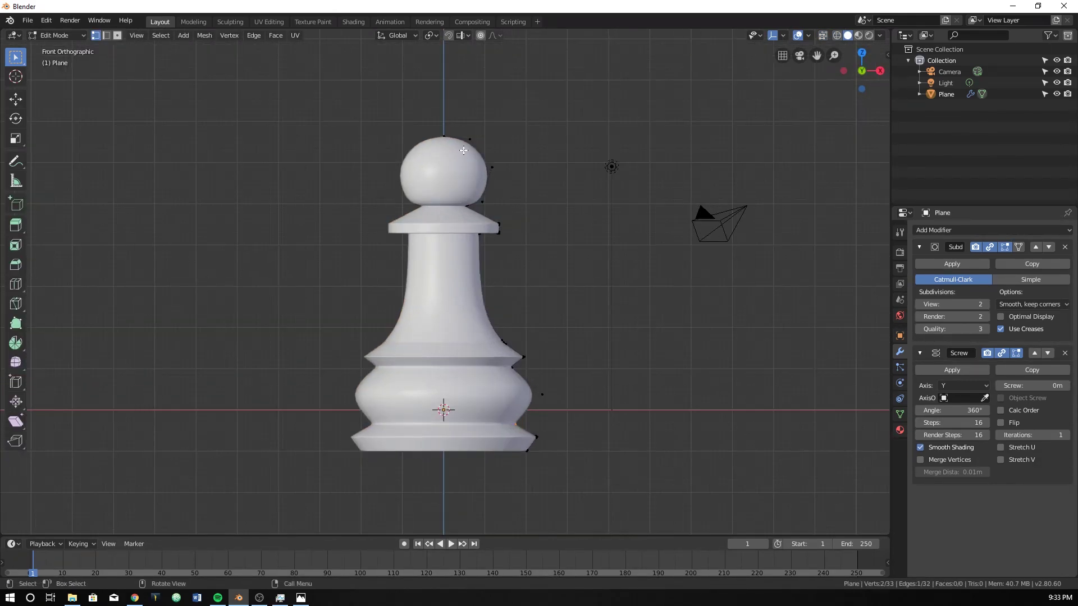
left_click_drag(432, 114, 530, 259)
scroll(501, 253, "up", 1)
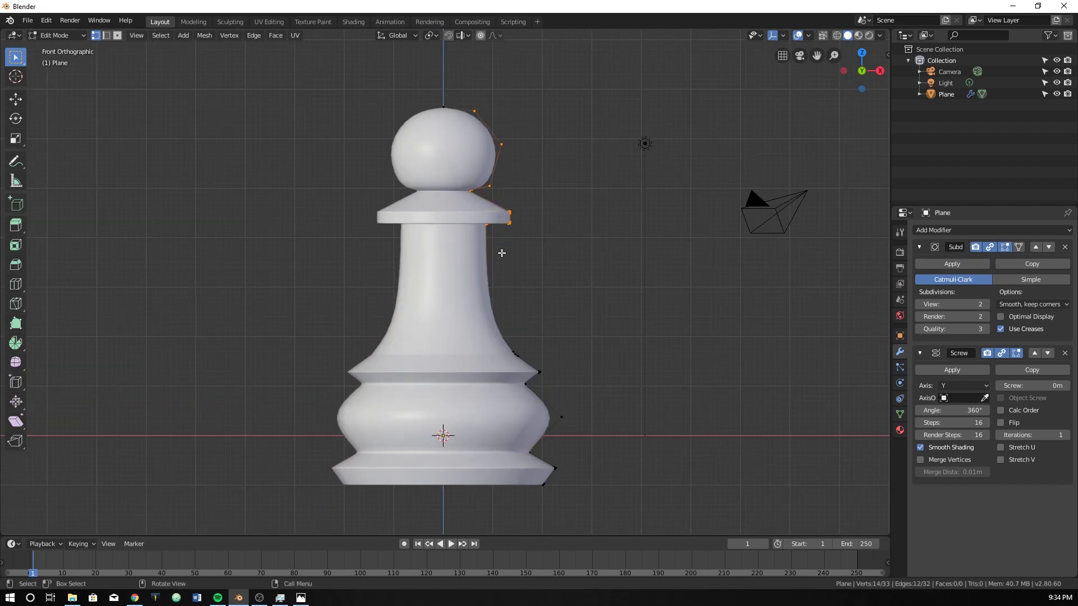
key("g")
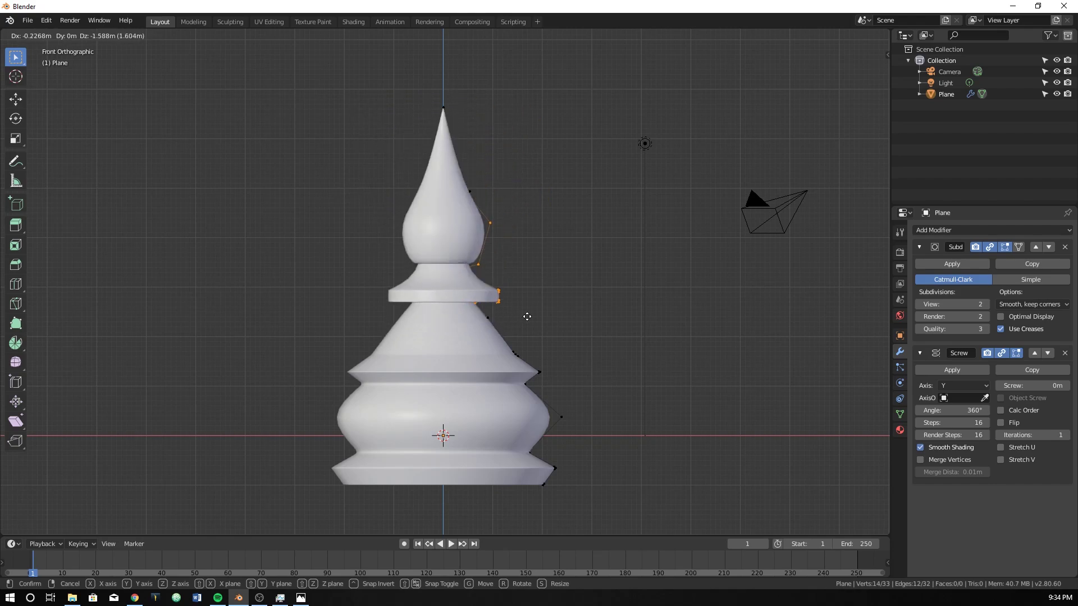
right_click(541, 256)
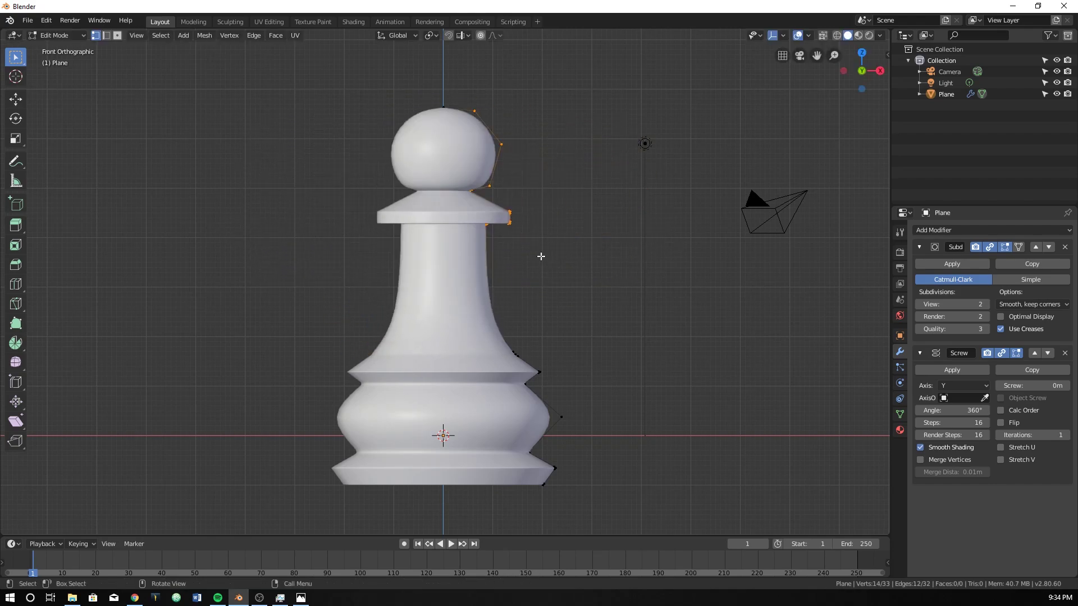
Step: Switch to wireframe front view, select the head and collar profile vertices, and move them slightly outward from the axis
scroll(475, 191, "up", 2)
middle_click_drag(474, 191, 503, 209)
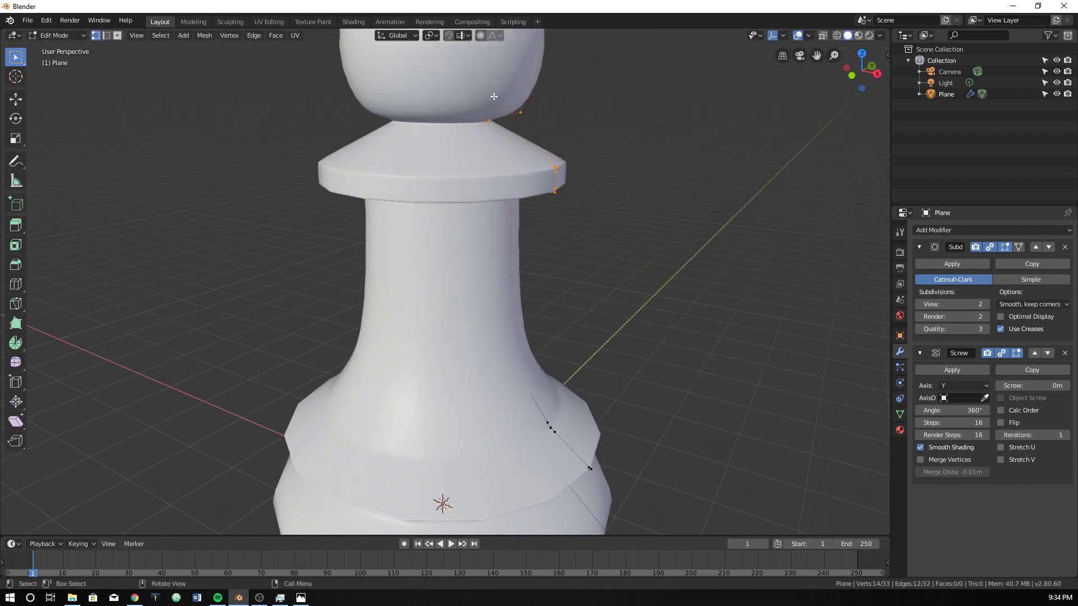
key("z")
left_click(427, 209)
key("KP_1")
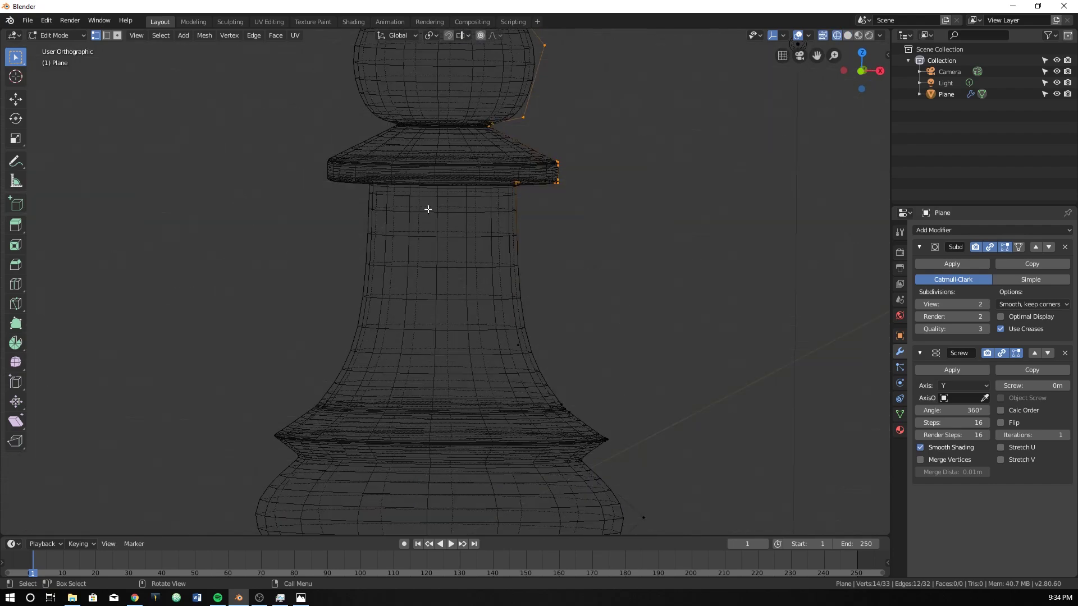
scroll(426, 209, "down", 2)
middle_click_drag(502, 196, 489, 257, "shift")
left_click_drag(451, 123, 541, 304)
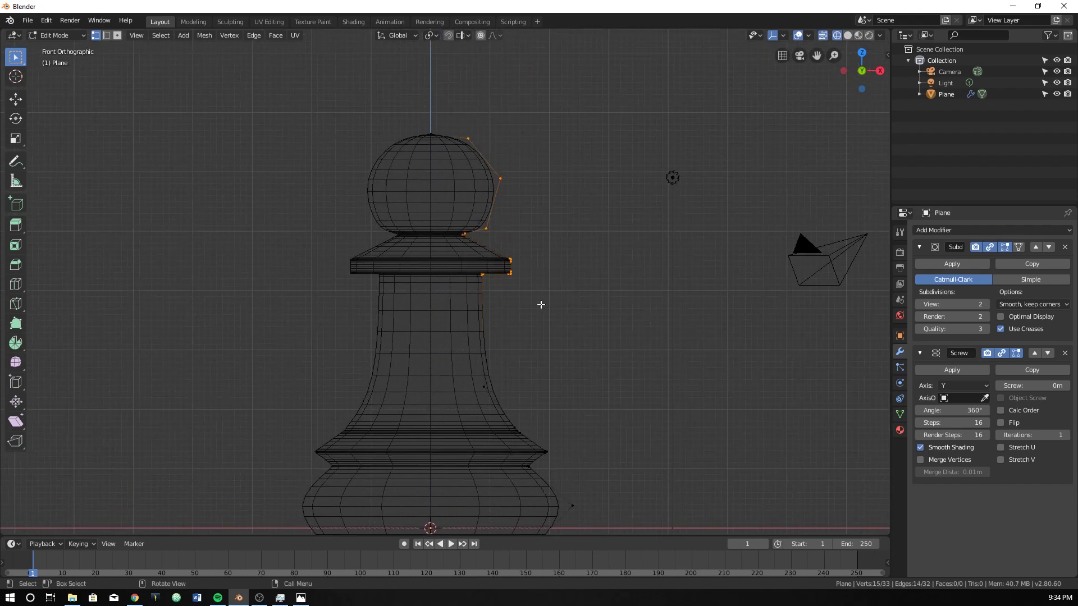
key("g")
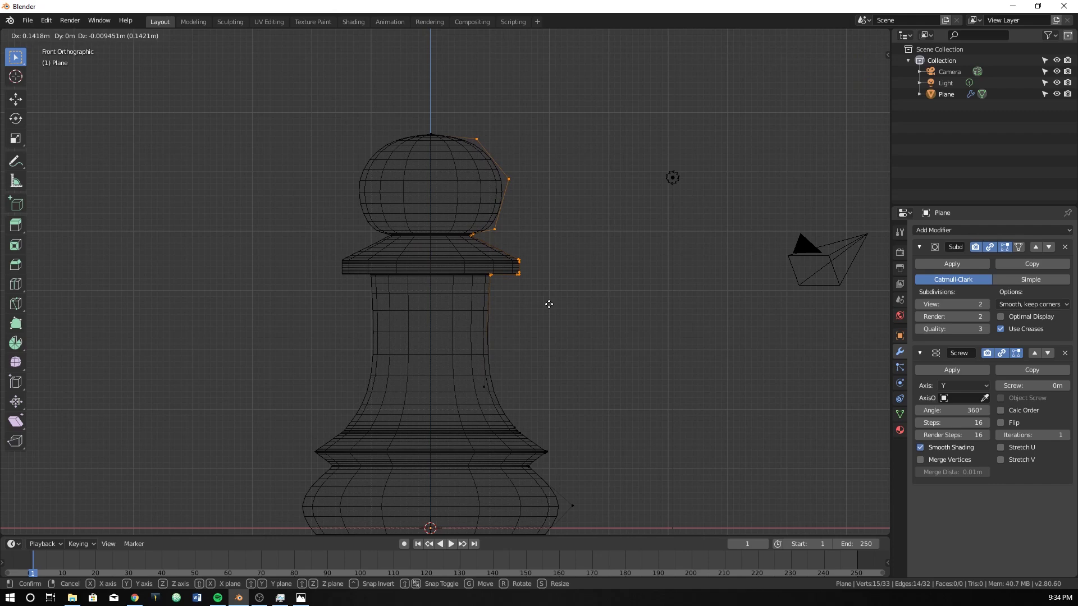
right_click(547, 304)
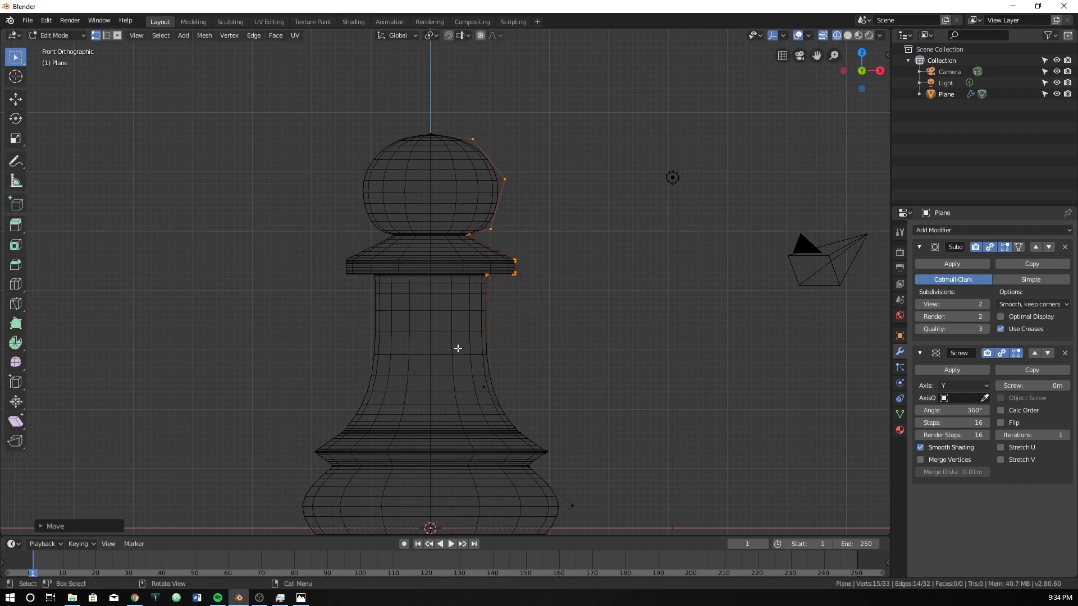
Step: Move the lower neck vertex slightly up and inward, and pull the neck vertices directly beneath the collar inward
left_click_drag(458, 348, 507, 407)
key("g")
left_click(495, 395)
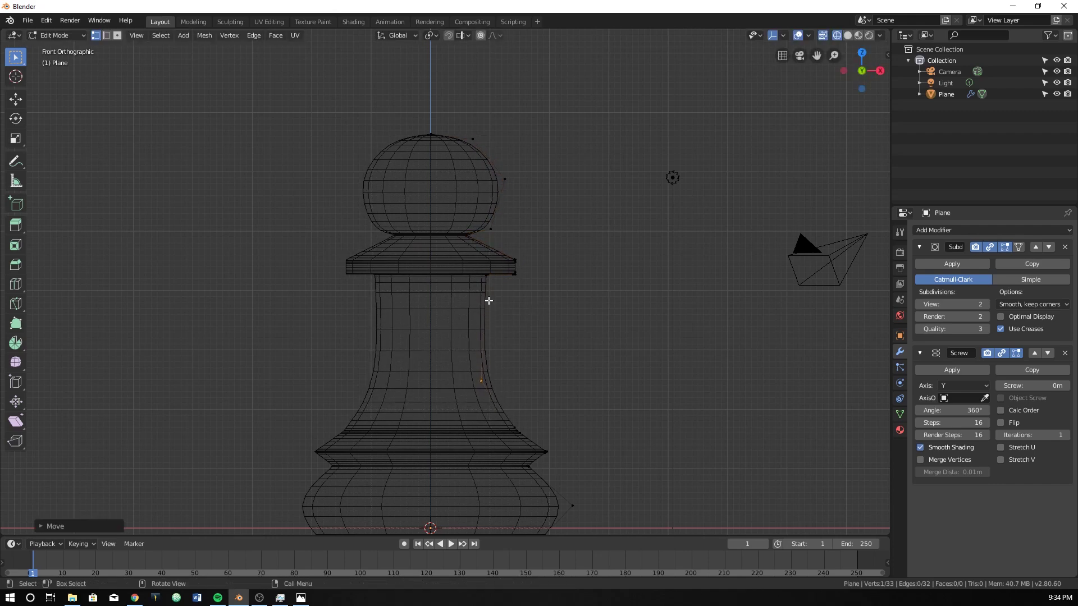
left_click_drag(470, 263, 497, 304)
Step: Check the slimmer-necked pawn in Object Mode with solid shading, viewing it from the front and from above
key("Tab")
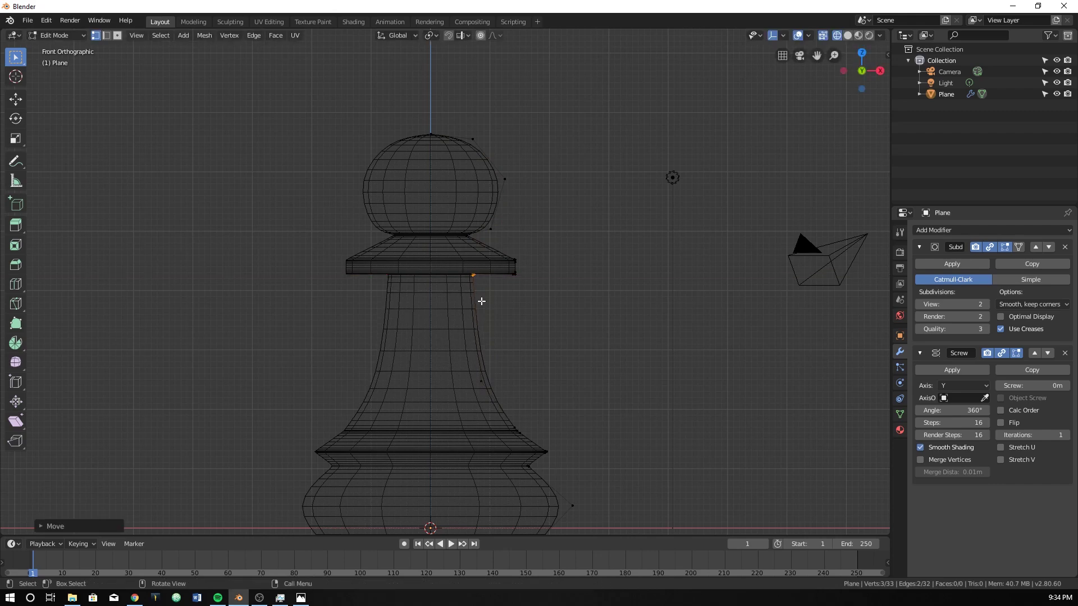
scroll(482, 301, "down", 5)
key("z")
left_click(546, 308)
scroll(525, 322, "down", 4)
left_click(521, 329)
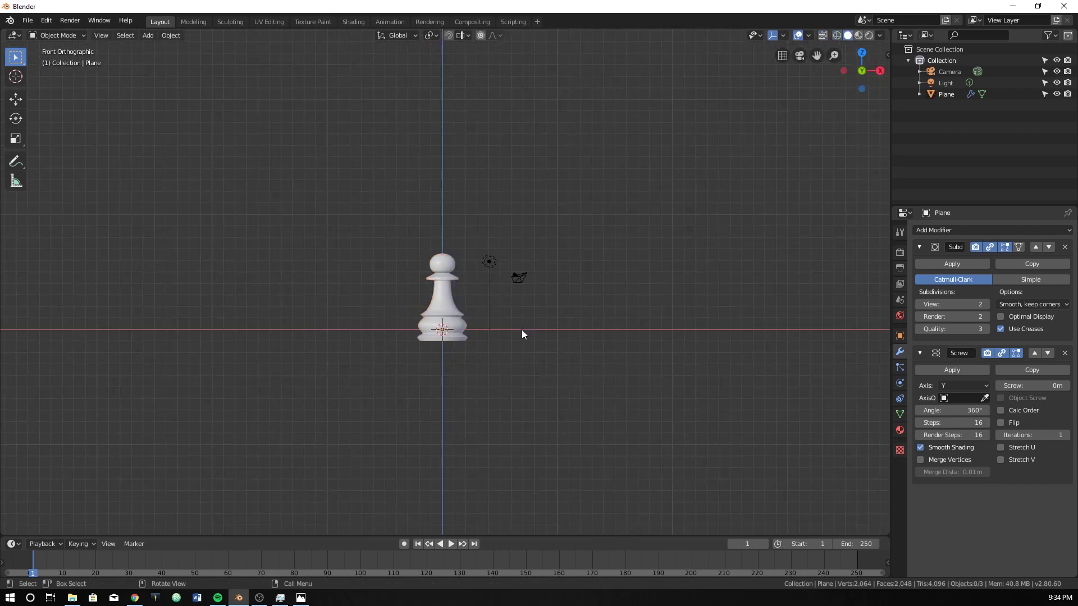
mouse_move(520, 328)
middle_mouse_down()
mouse_move(480, 346)
mouse_move(473, 402)
mouse_move(445, 434)
mouse_move(474, 422)
mouse_move(488, 396)
middle_mouse_up()
scroll(480, 342, "up", 5)
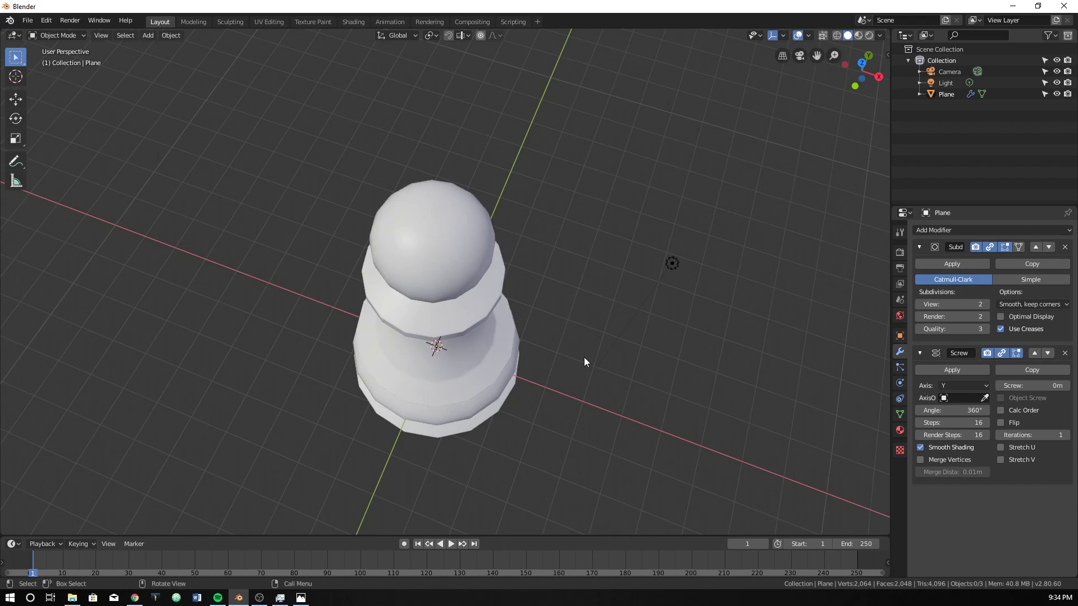
Step: Set the Screw modifier's Steps to 50
left_click(985, 304)
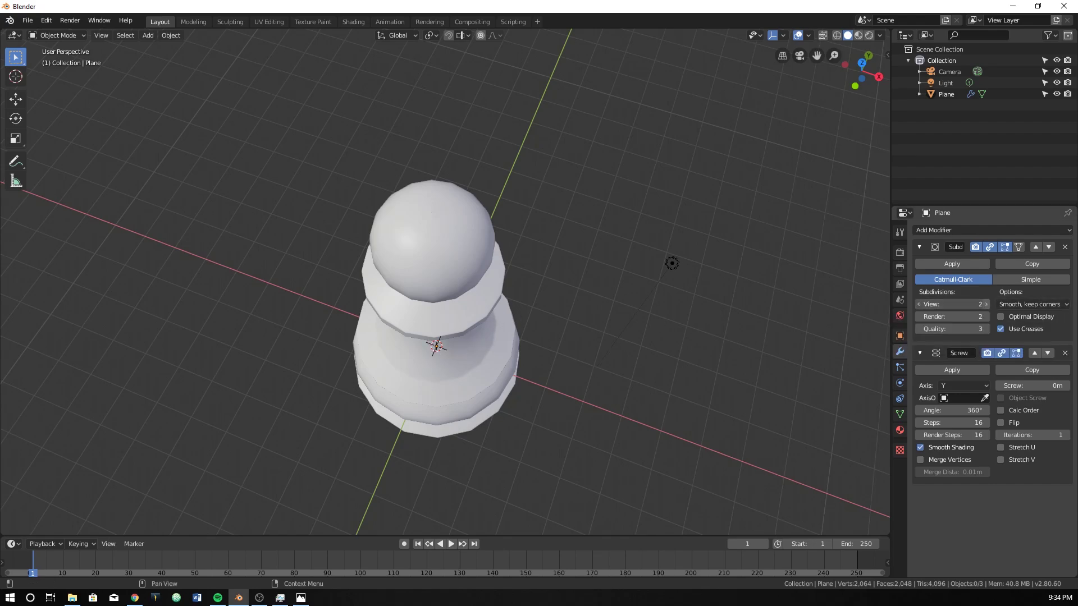
left_click(952, 422)
key("Return")
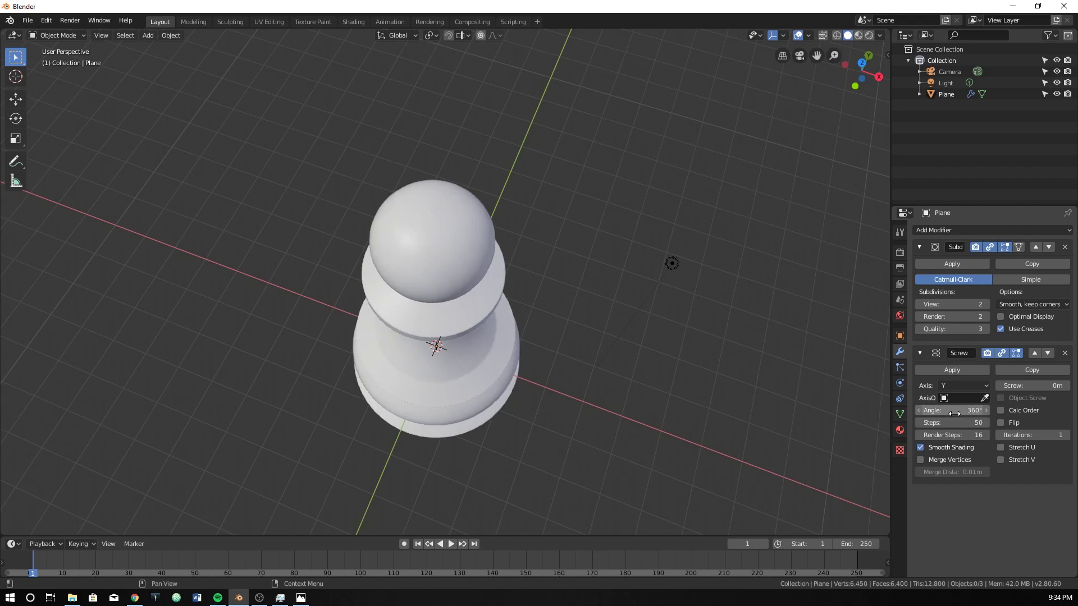
Step: Select the pawn and apply Shade Smooth to it
middle_click_drag(678, 493, 450, 368)
left_click(474, 387)
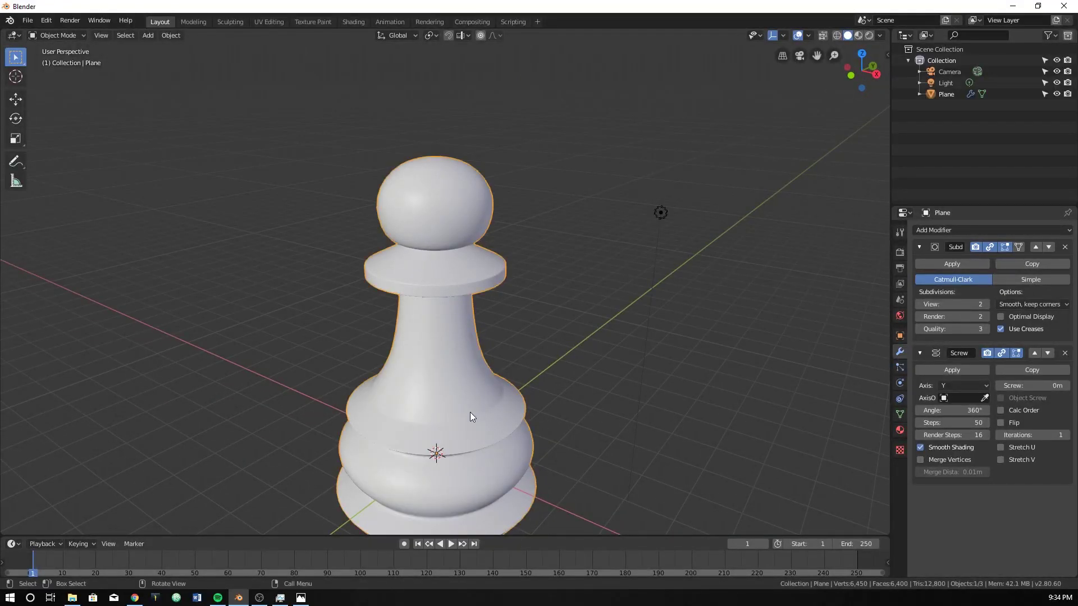
right_click(443, 341)
left_click(440, 344)
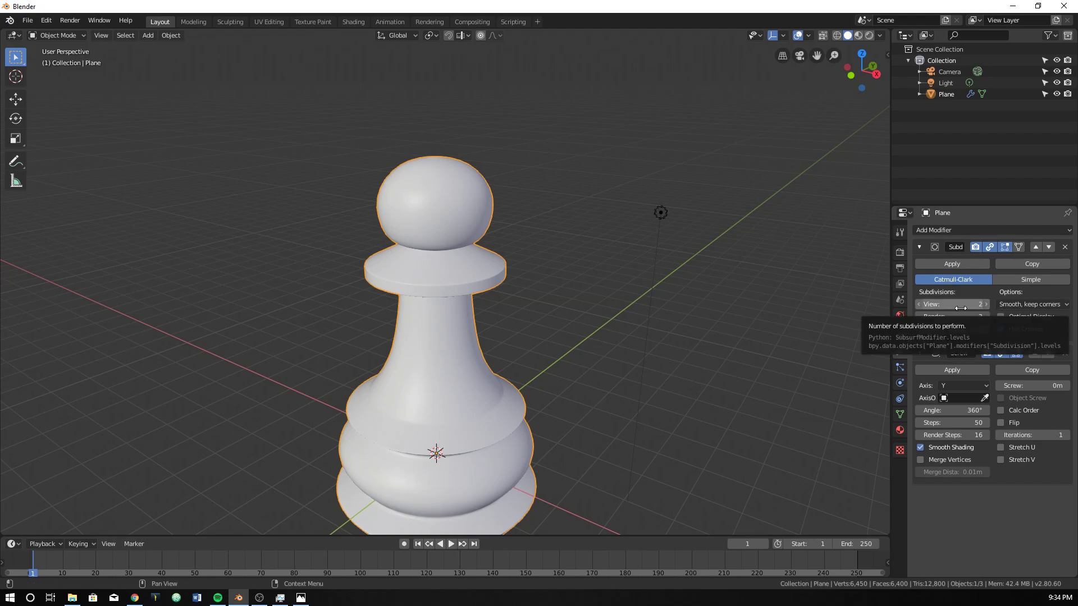
Step: Examine the smoothed pawn's silhouette and surface from the front, in perspective and from above
middle_click_drag(522, 334, 490, 331)
key("KP_1")
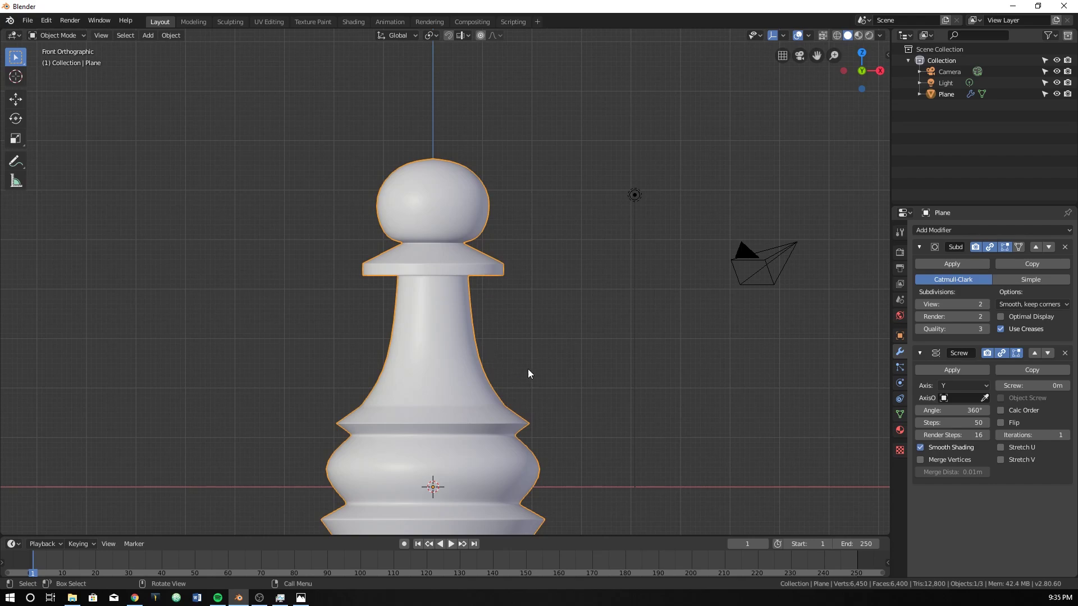
middle_click_drag(473, 337, 416, 325)
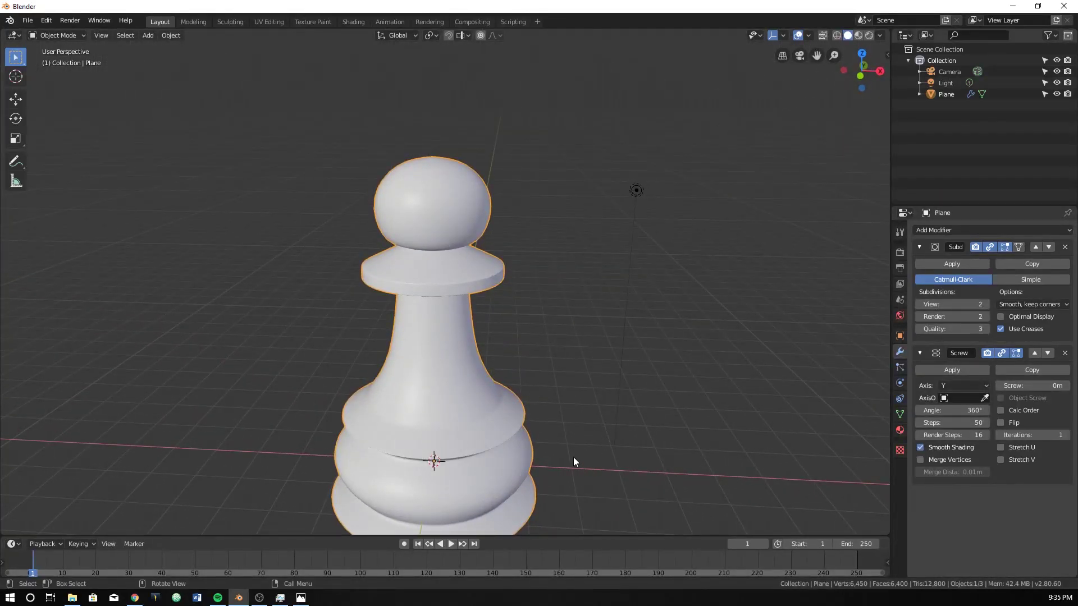
middle_click_drag(449, 222, 609, 365)
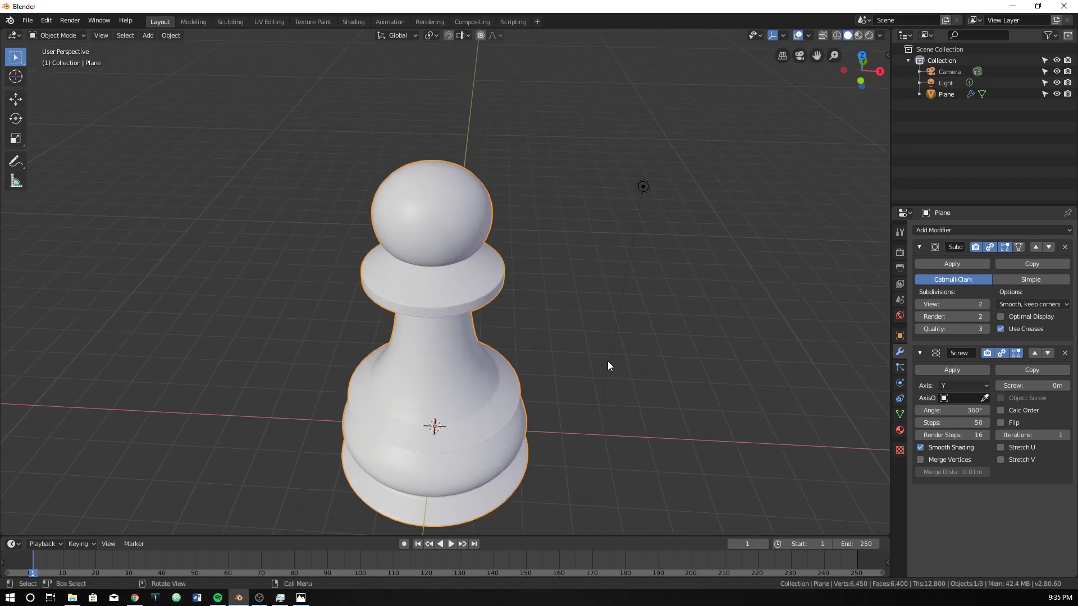
middle_click_drag(478, 274, 473, 376)
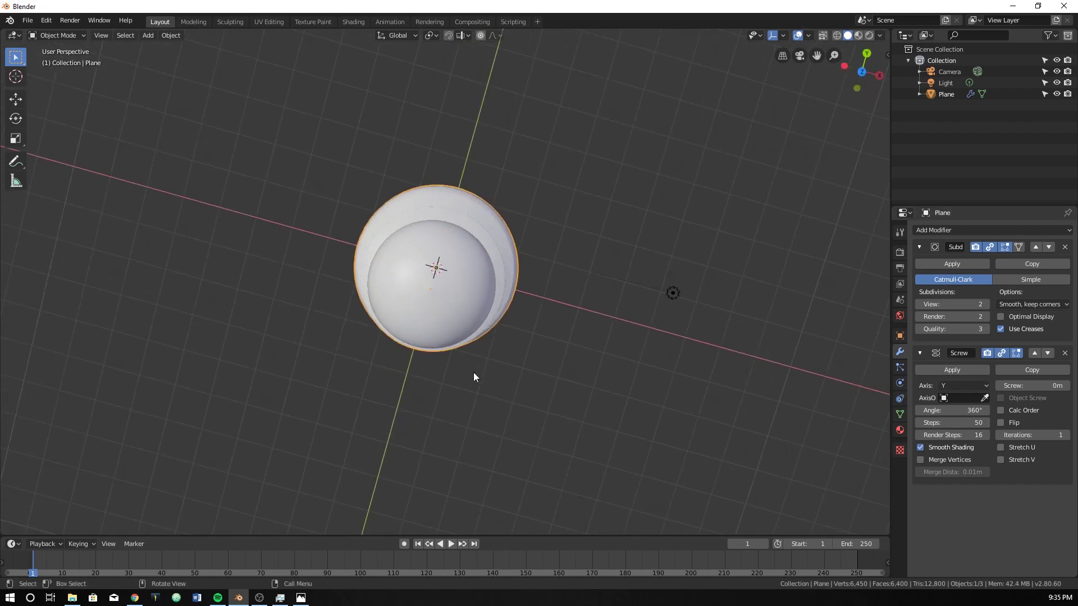
key("KP_1")
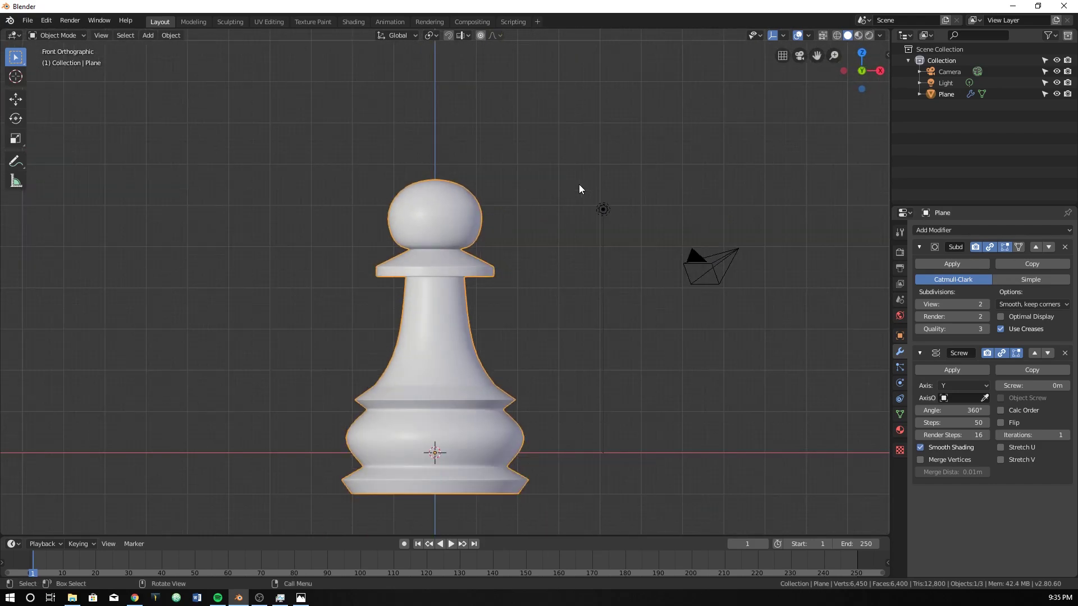
key("alt+Tab")
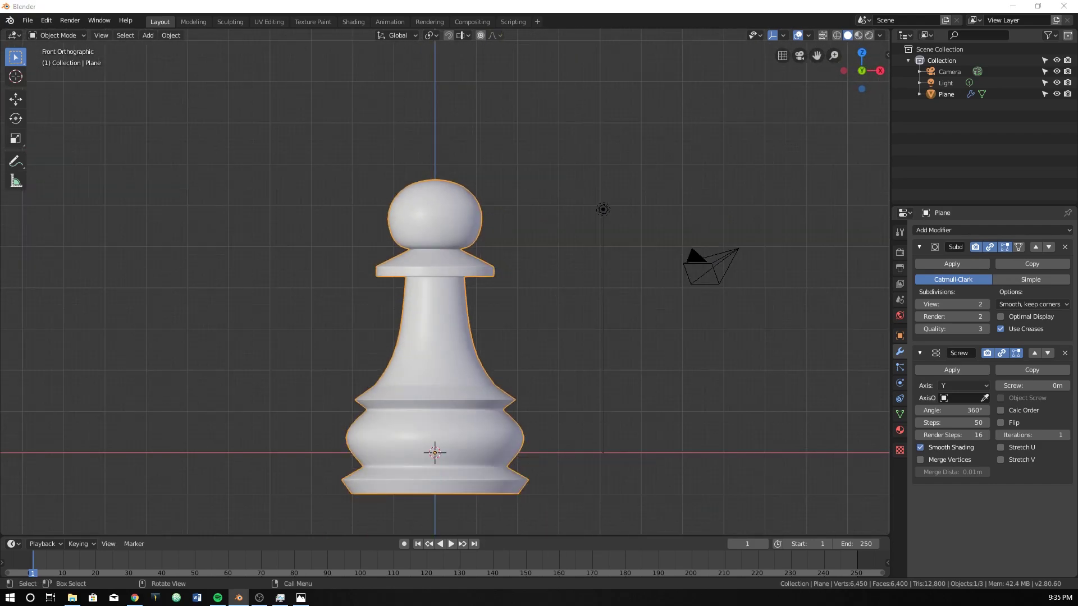